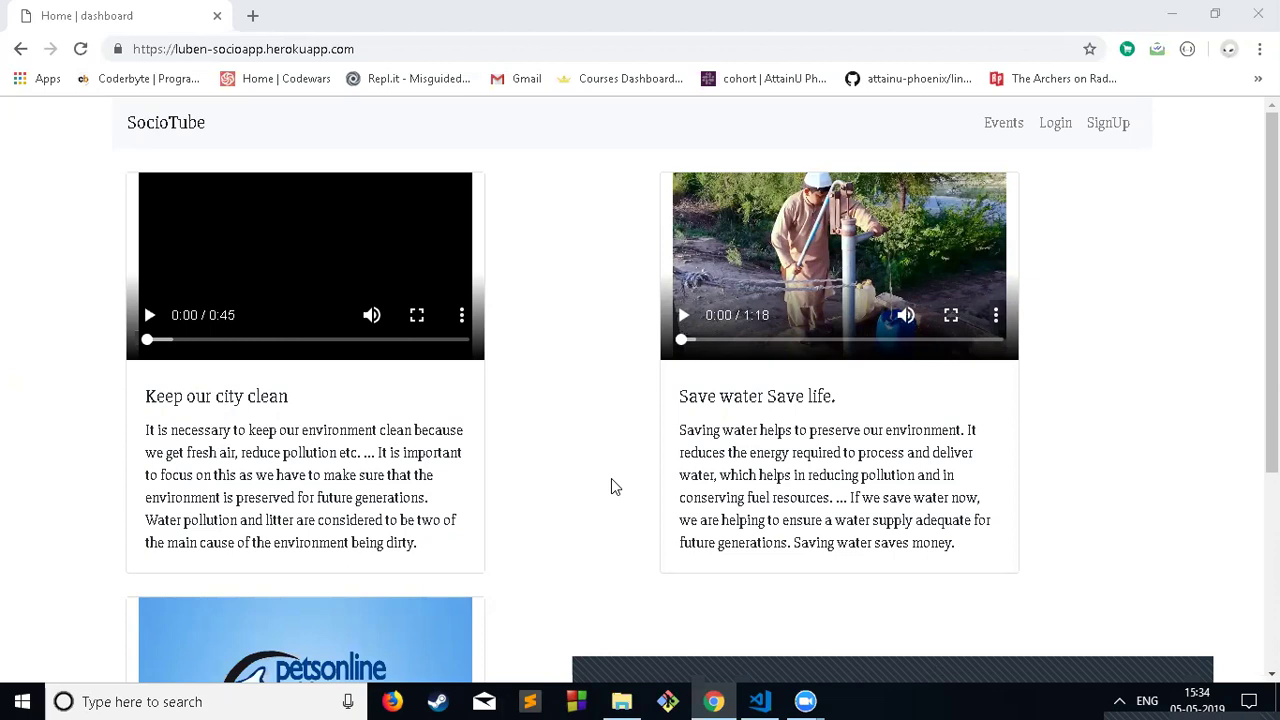
Step: Scroll through the SocioTube home page
scroll(600, 463, "down", 3)
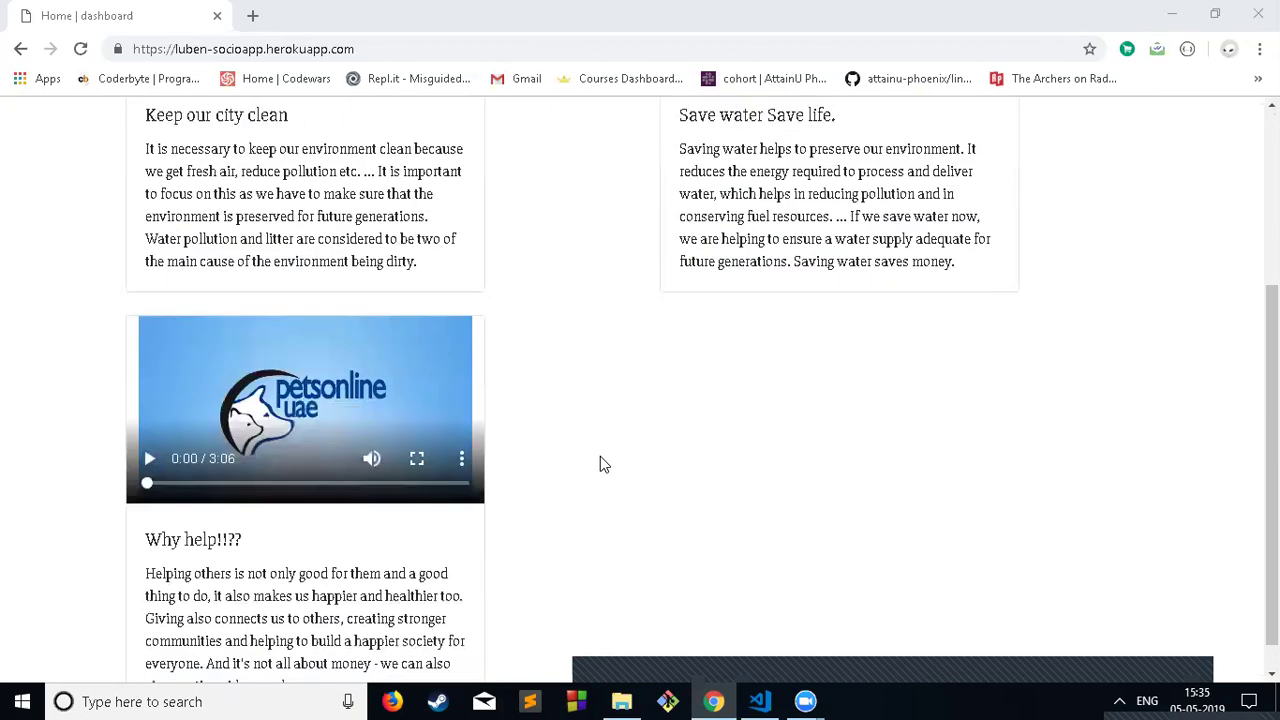
scroll(600, 463, "up", 3)
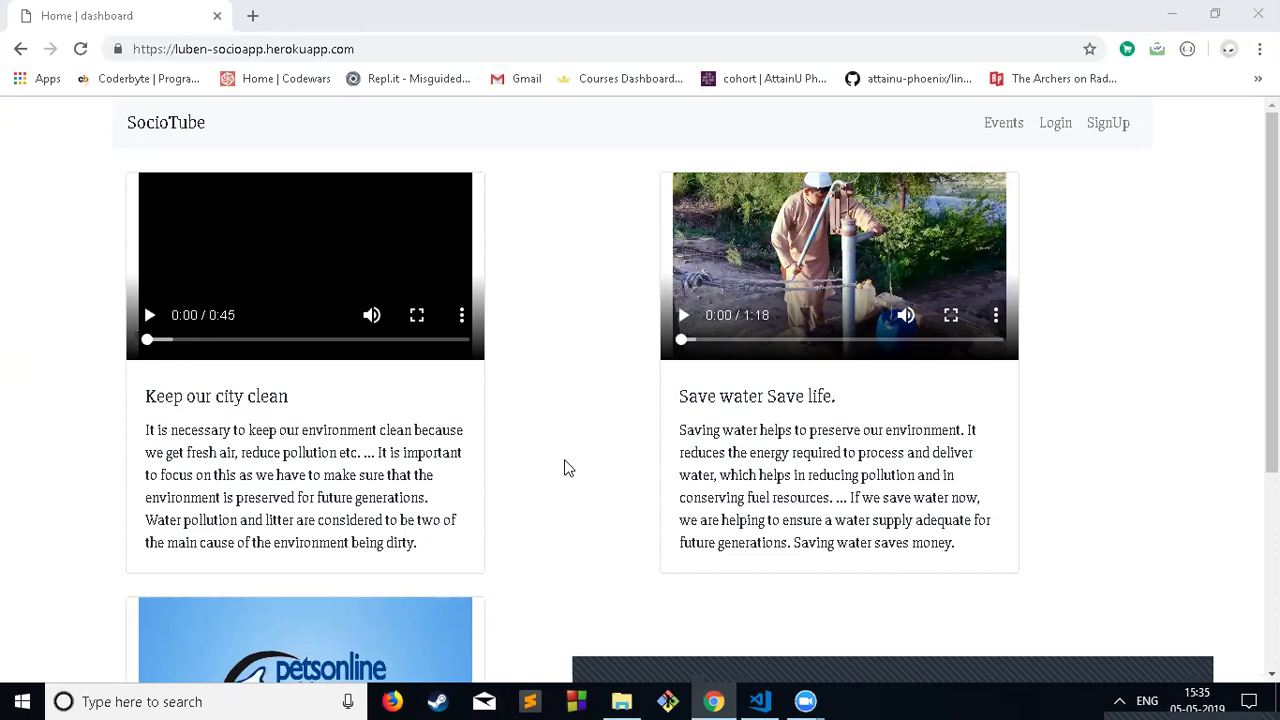
scroll(572, 453, "down", 3)
scroll(575, 453, "up", 2)
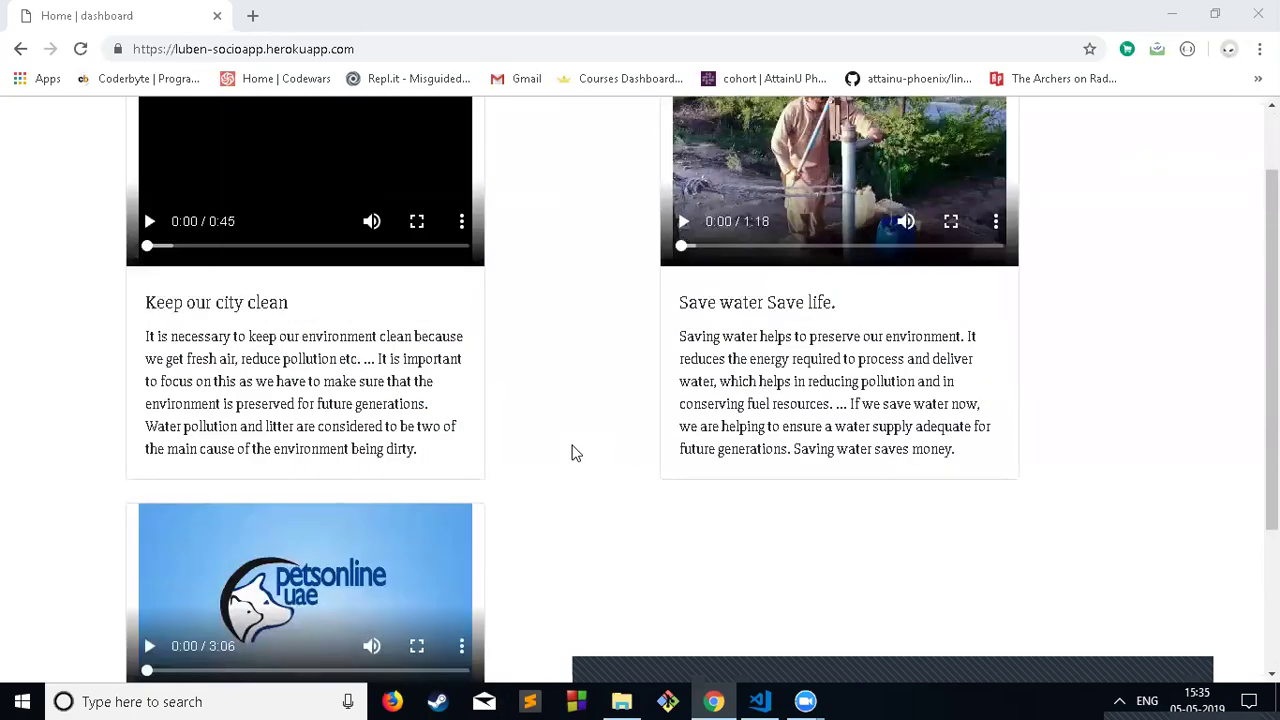
scroll(572, 447, "up", 1)
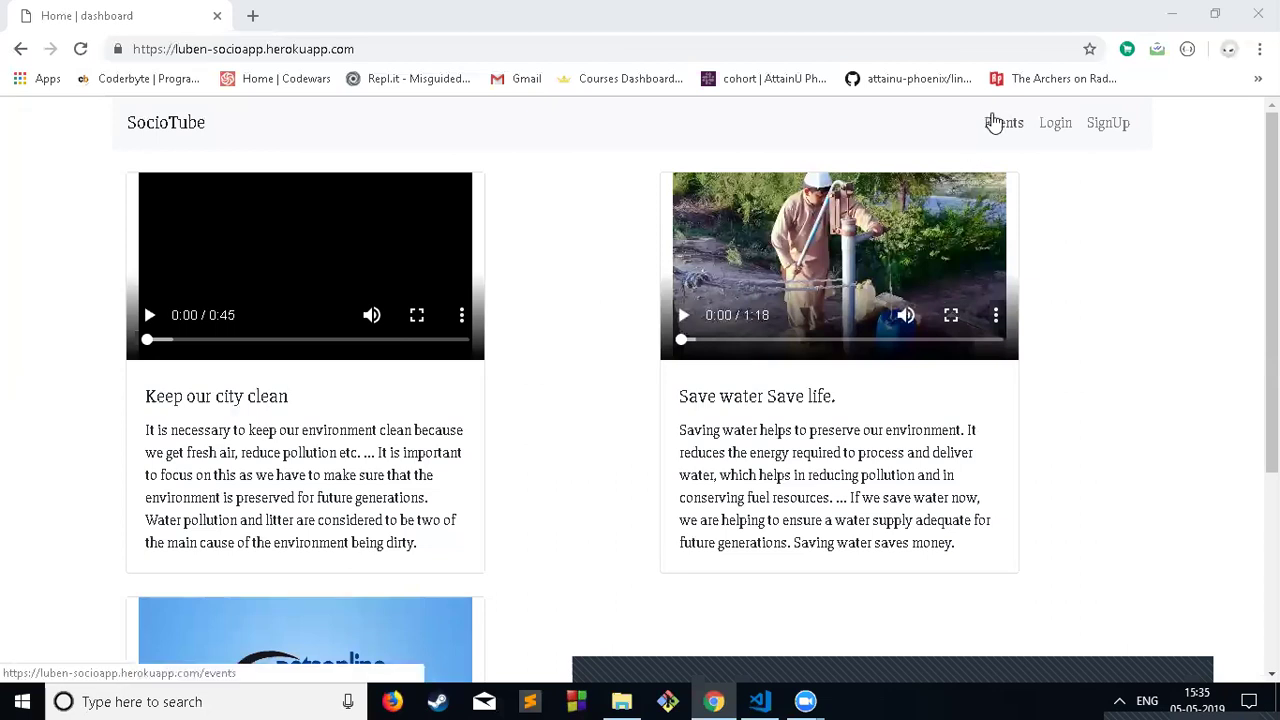
Step: Browse the Events gallery, then return home and bring up the User-Login page
left_click(995, 122)
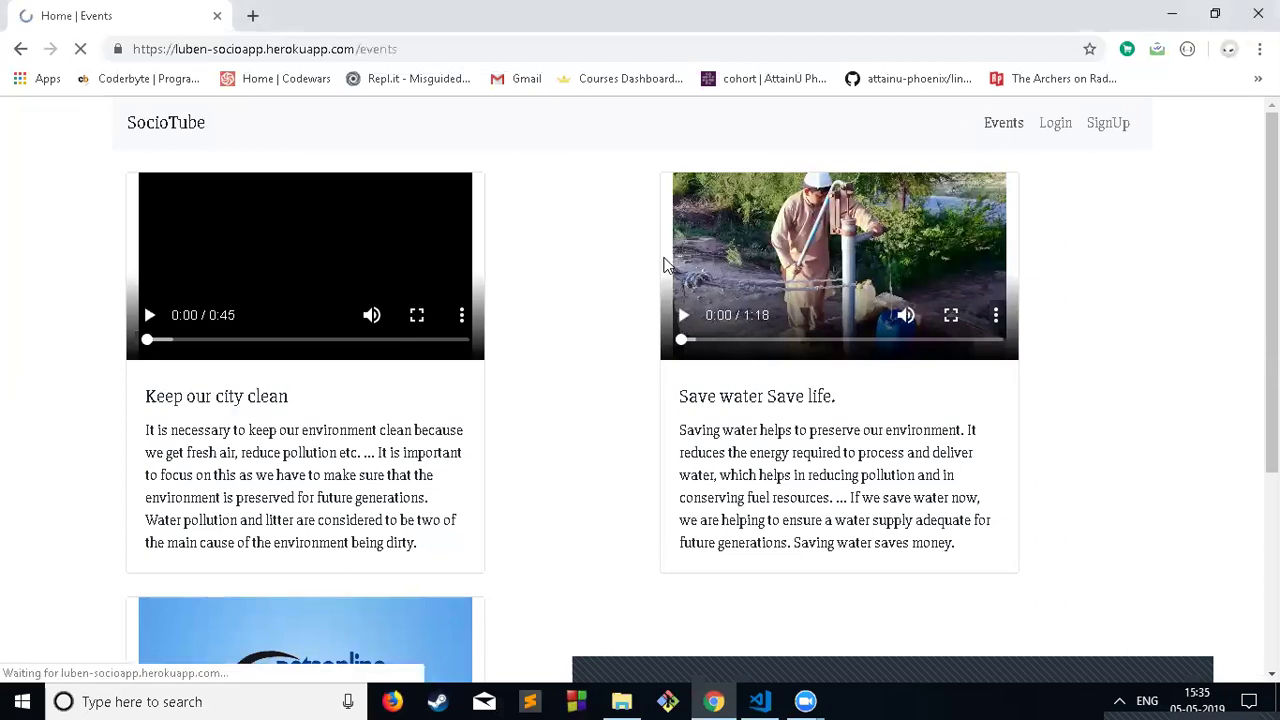
scroll(635, 305, "down", 3)
scroll(630, 305, "down", 3)
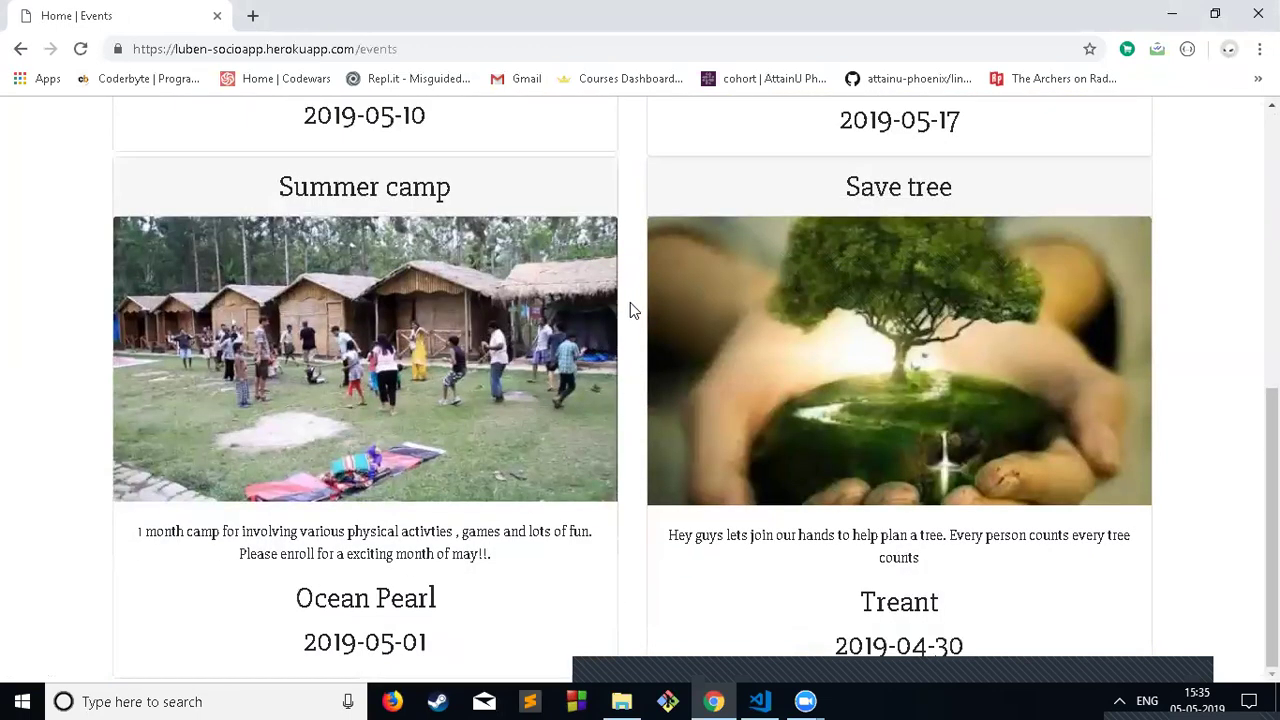
scroll(658, 362, "up", 3)
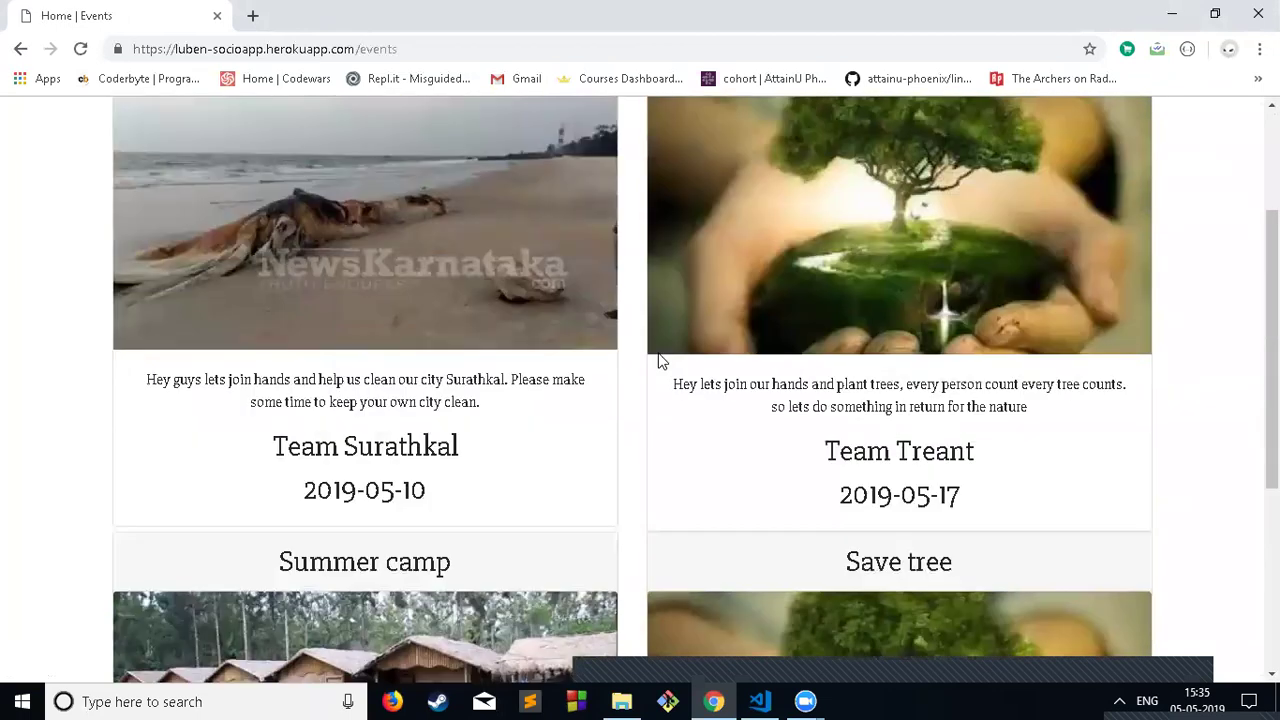
scroll(660, 361, "up", 2)
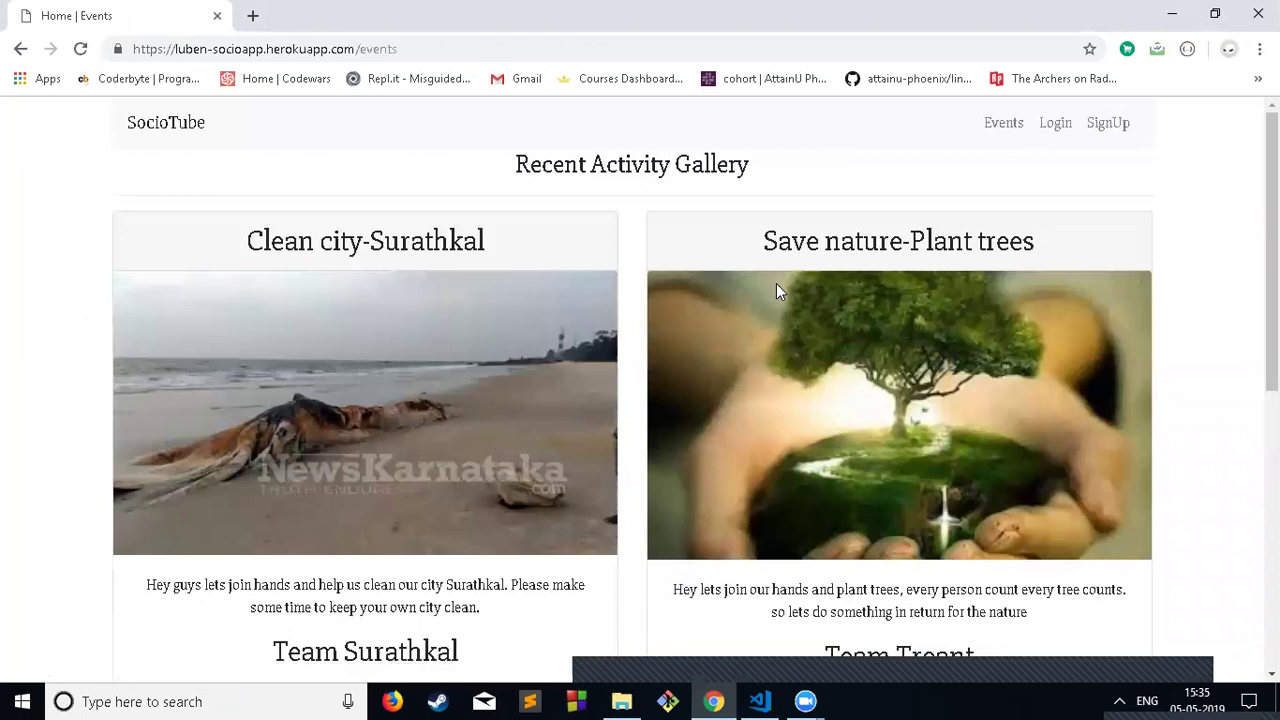
left_click(155, 123)
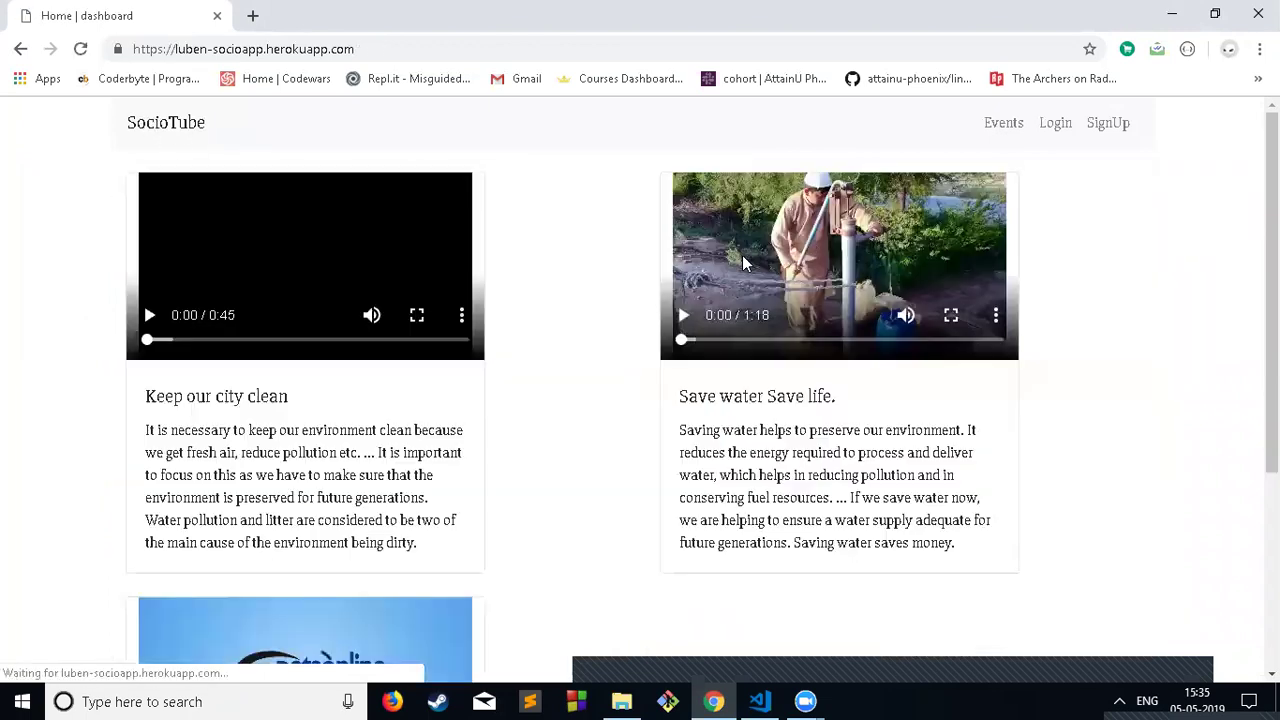
left_click(1052, 128)
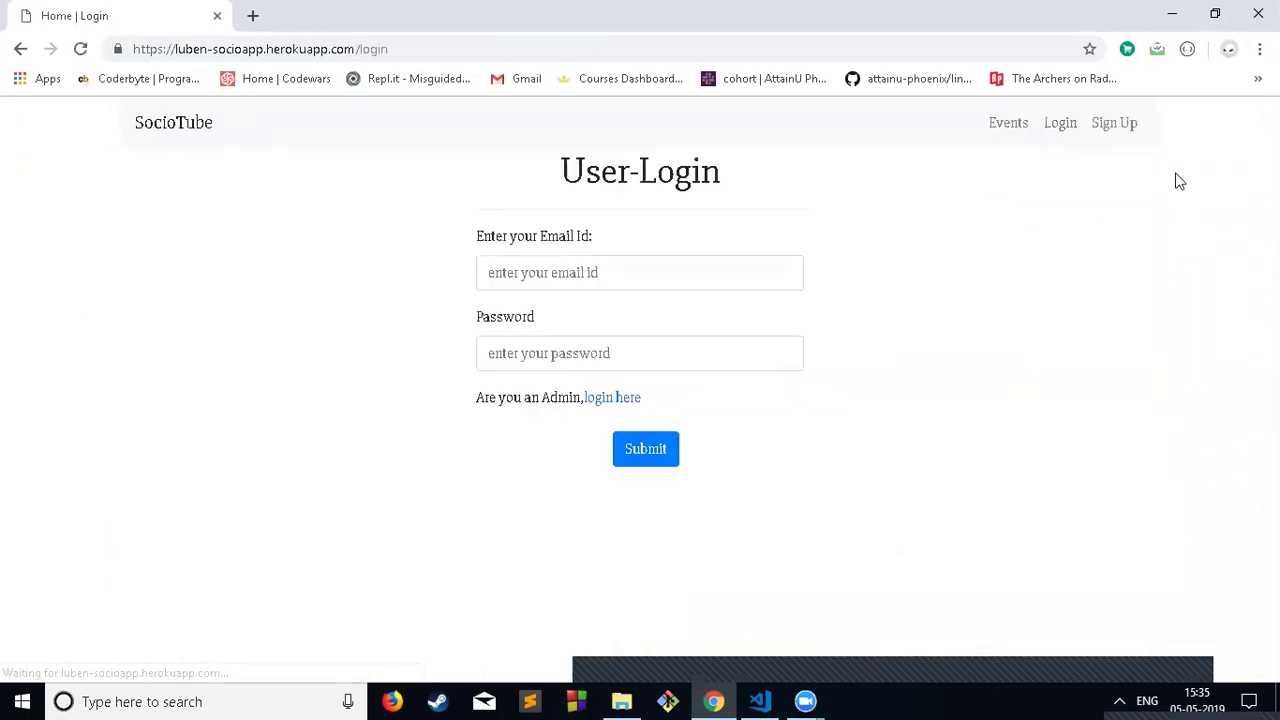
Step: Fill the Sign Up form with the saved name, email and a password, and submit it
left_click(1116, 128)
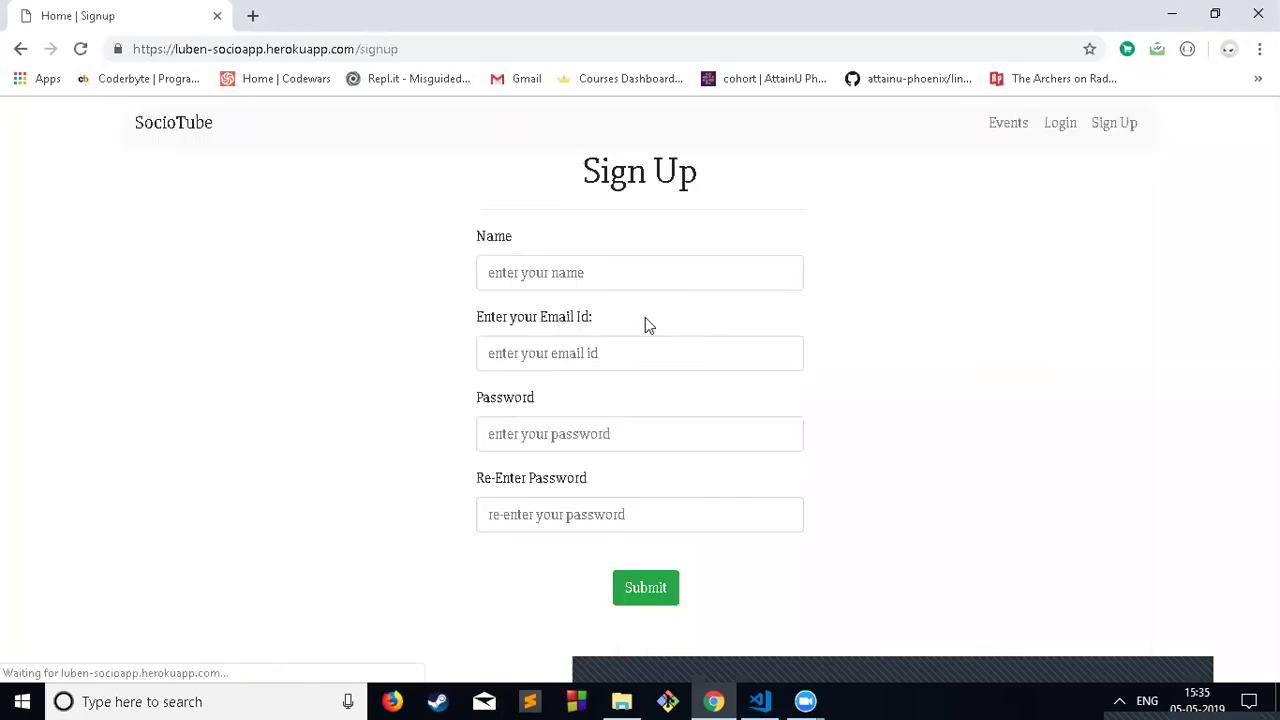
left_click(578, 285)
left_click(566, 314)
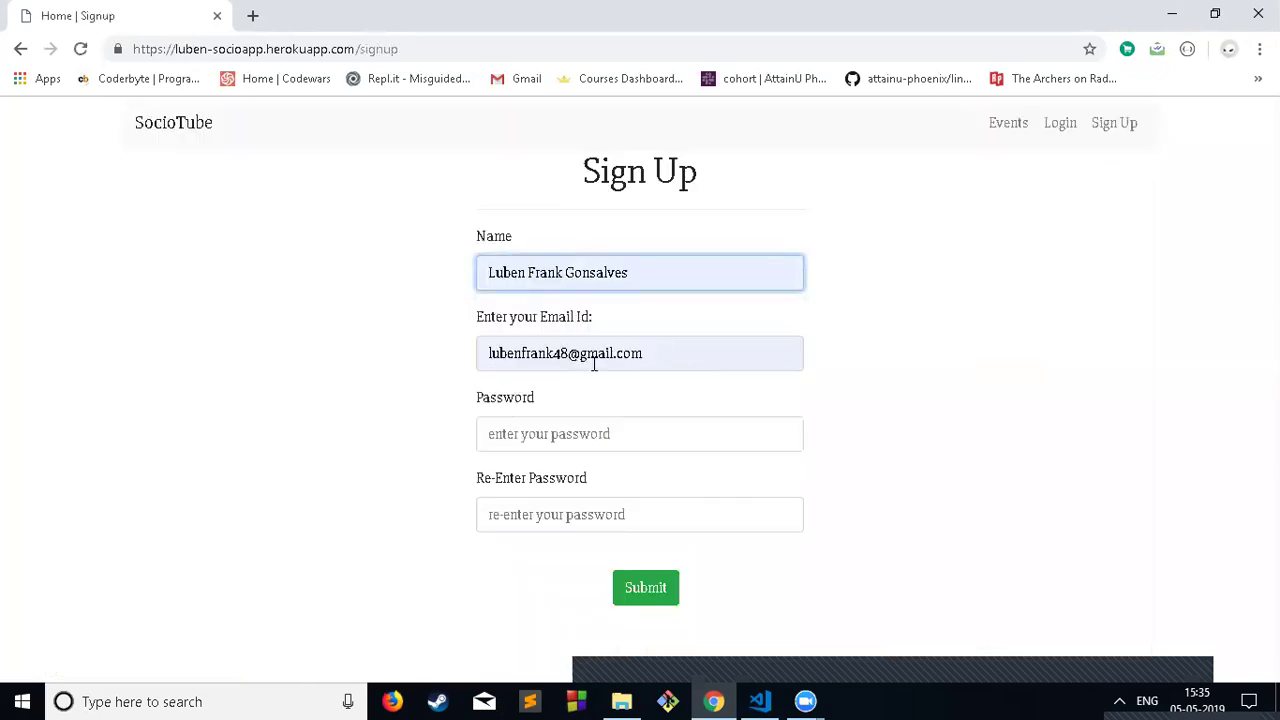
left_click(572, 353)
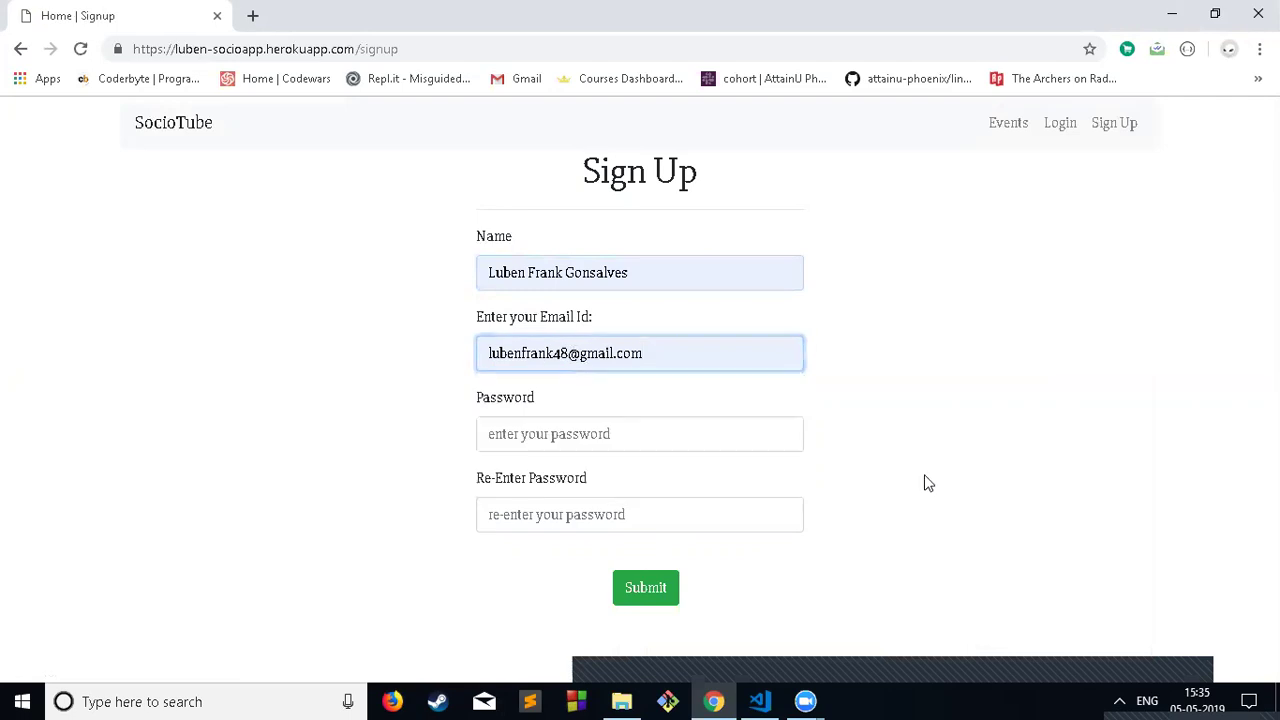
left_click(627, 433)
type("********")
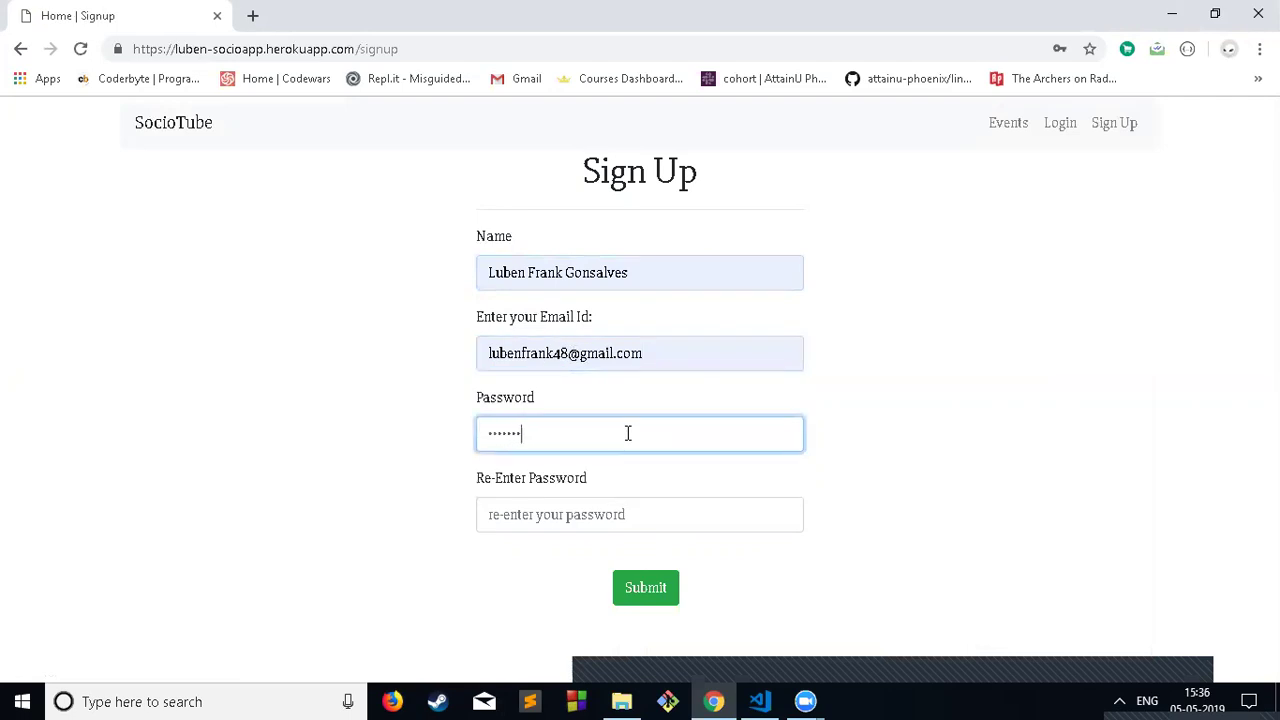
key("Tab")
type("********")
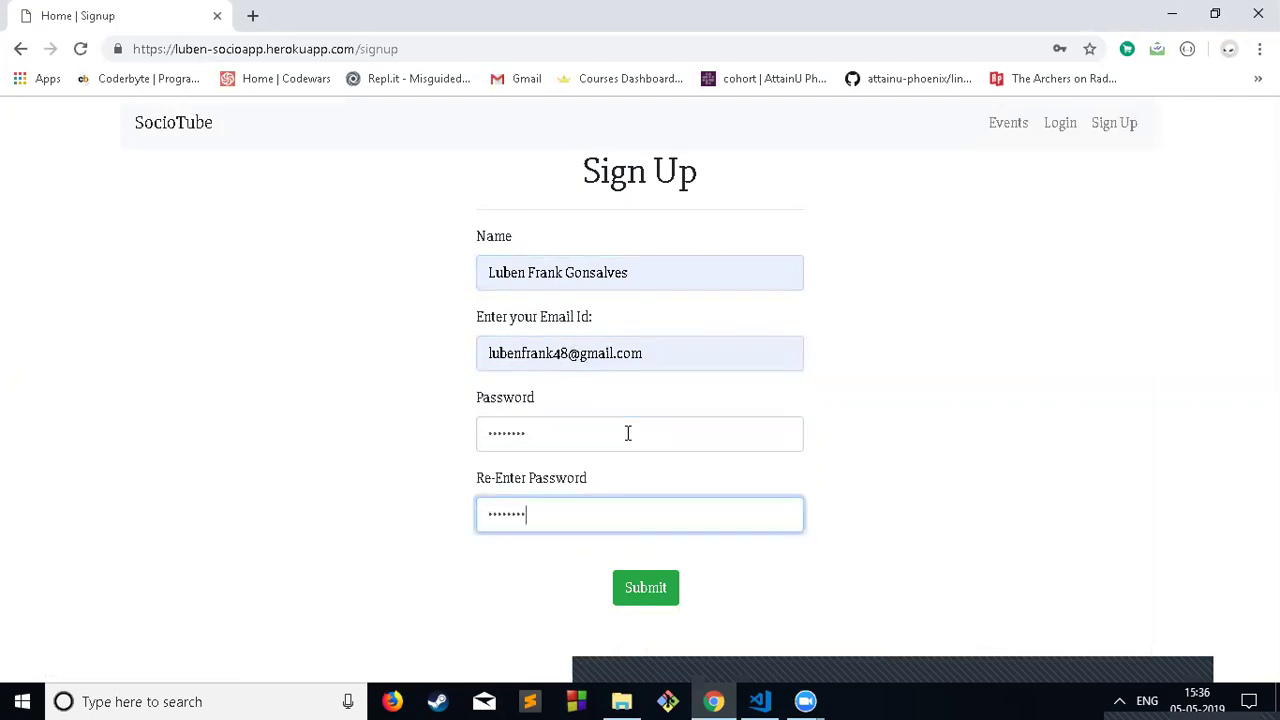
key("Return")
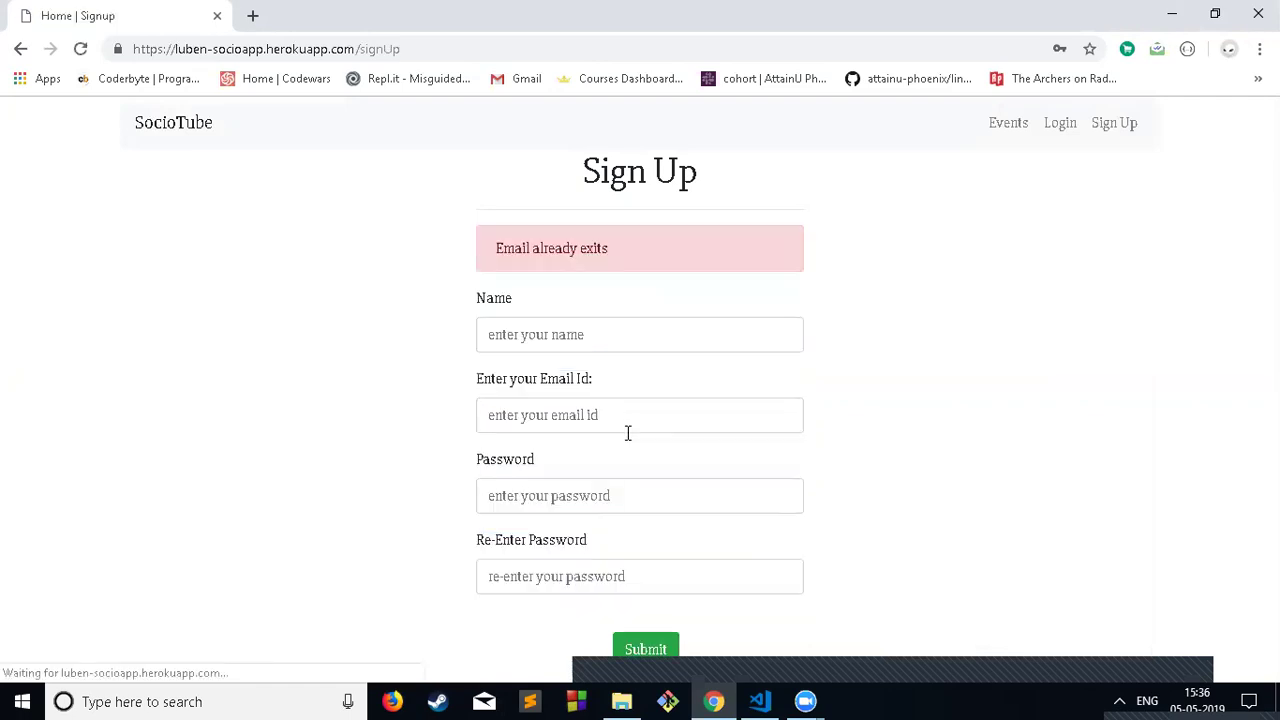
Step: Refill the form, change the email's 8 to 6, re-enter the password and resubmit
left_click(580, 340)
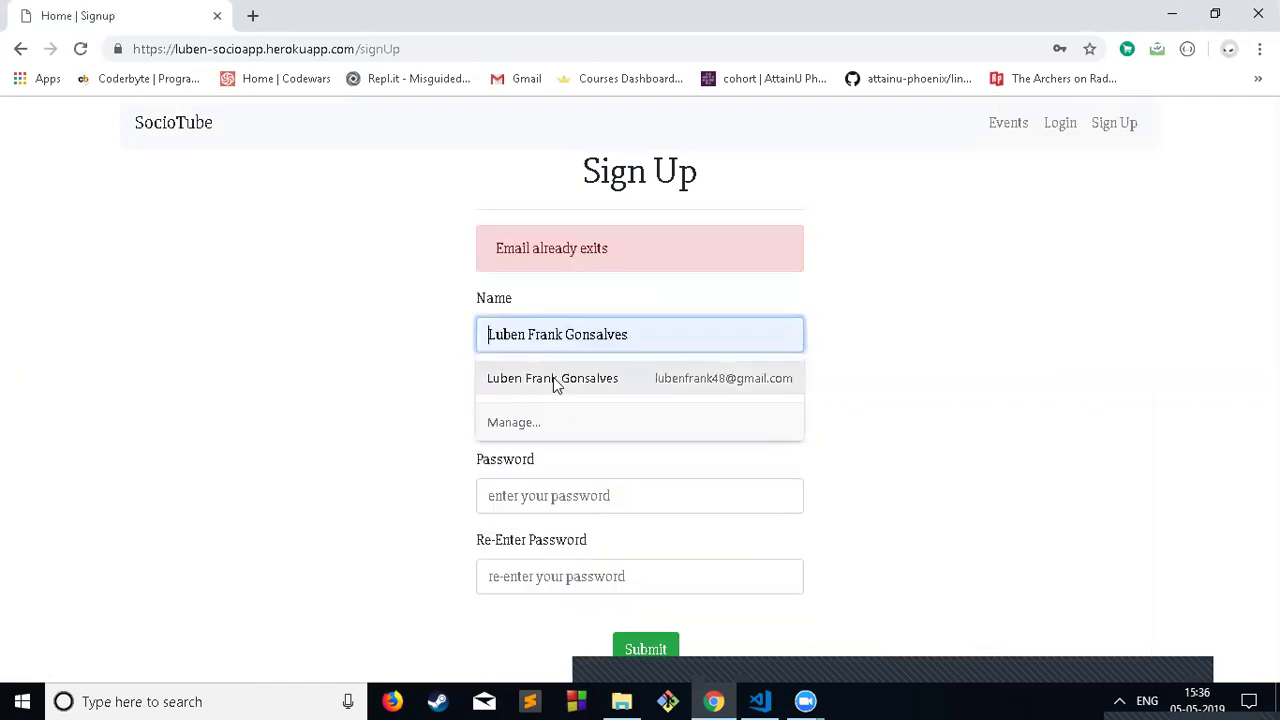
left_click(551, 376)
left_click(563, 420)
left_click(618, 490)
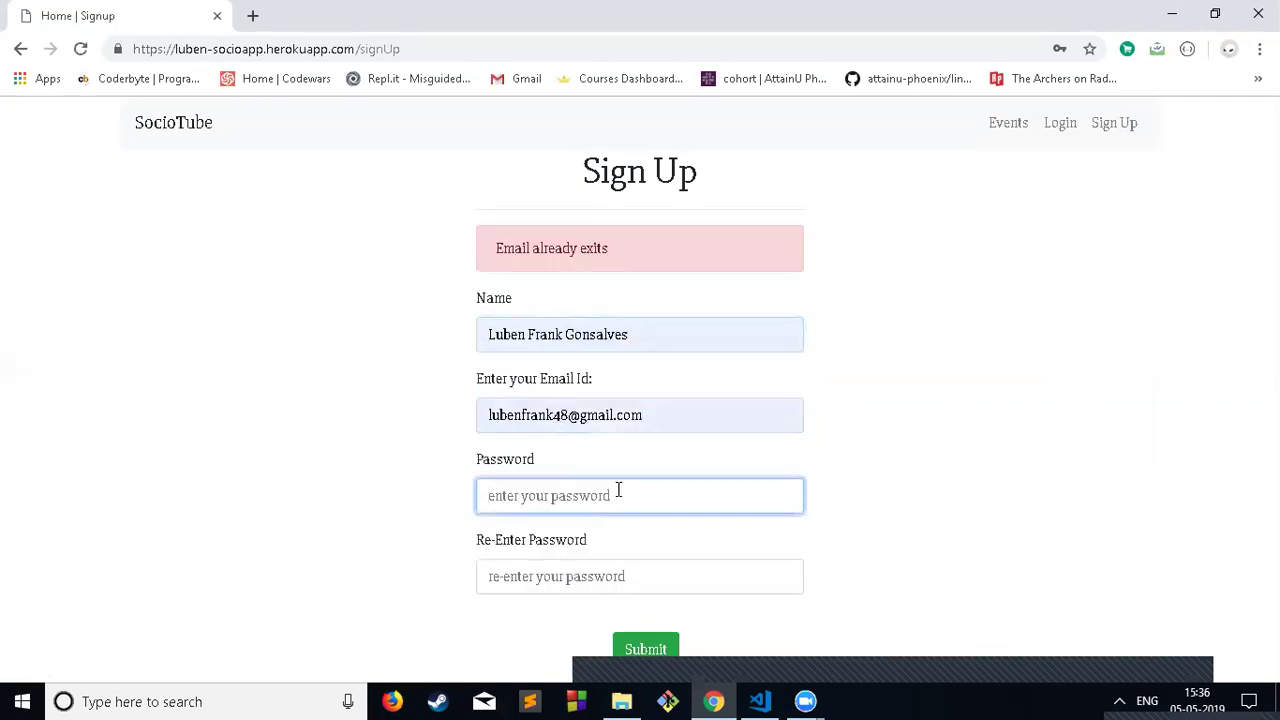
left_click(572, 416)
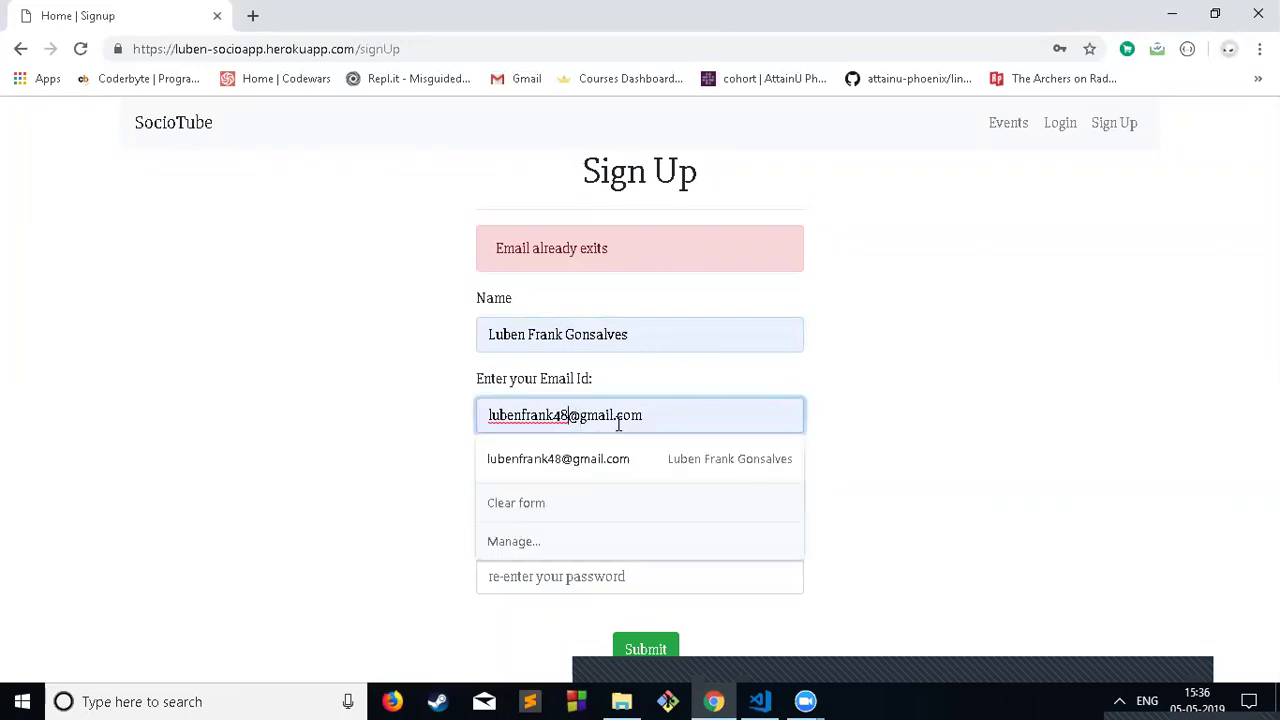
key("BackSpace")
type("6")
left_click(572, 486)
type("********")
key("Tab")
type("**")
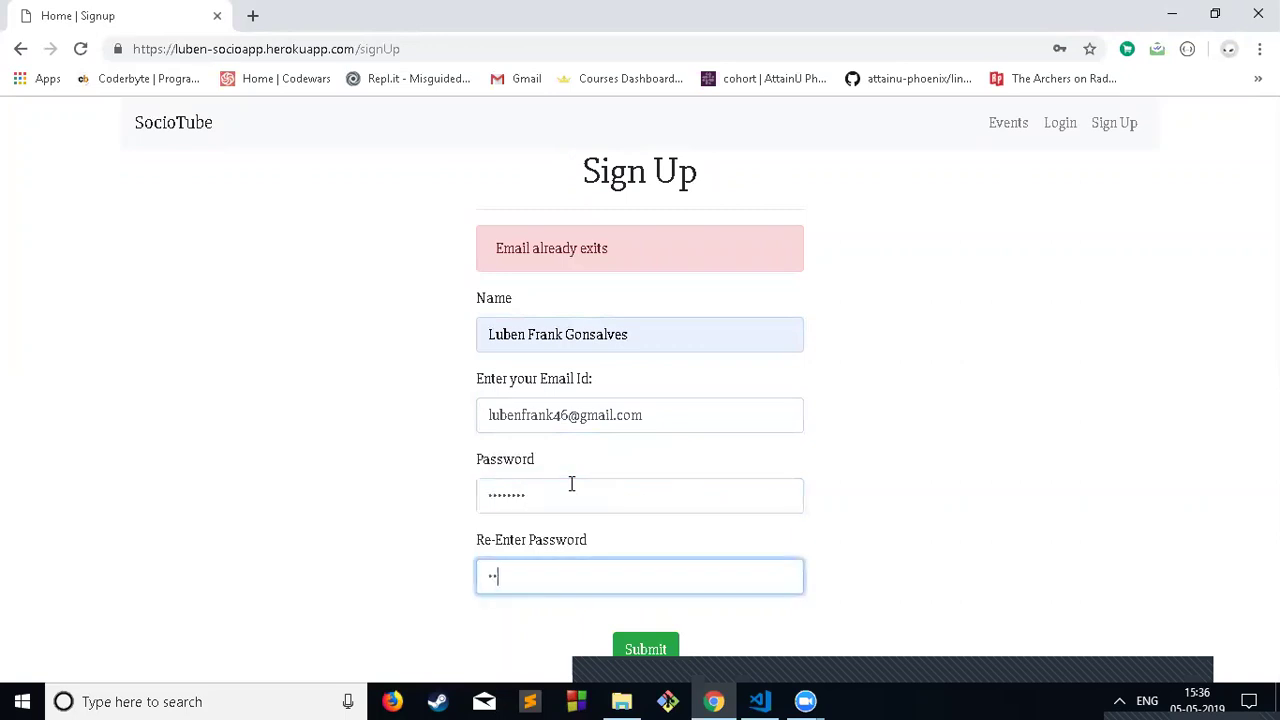
type("******")
key("Return")
Step: Log in with the new account's email, its digit corrected to 6, and password
left_click(680, 336)
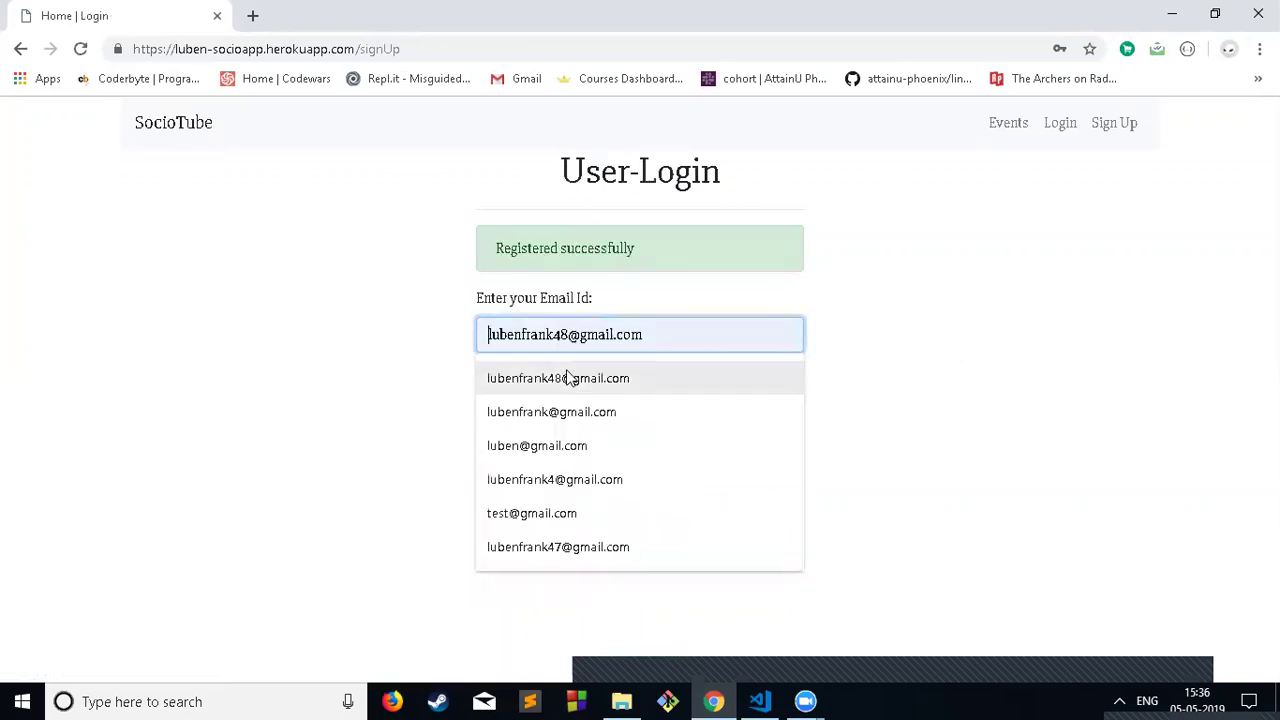
left_click(568, 380)
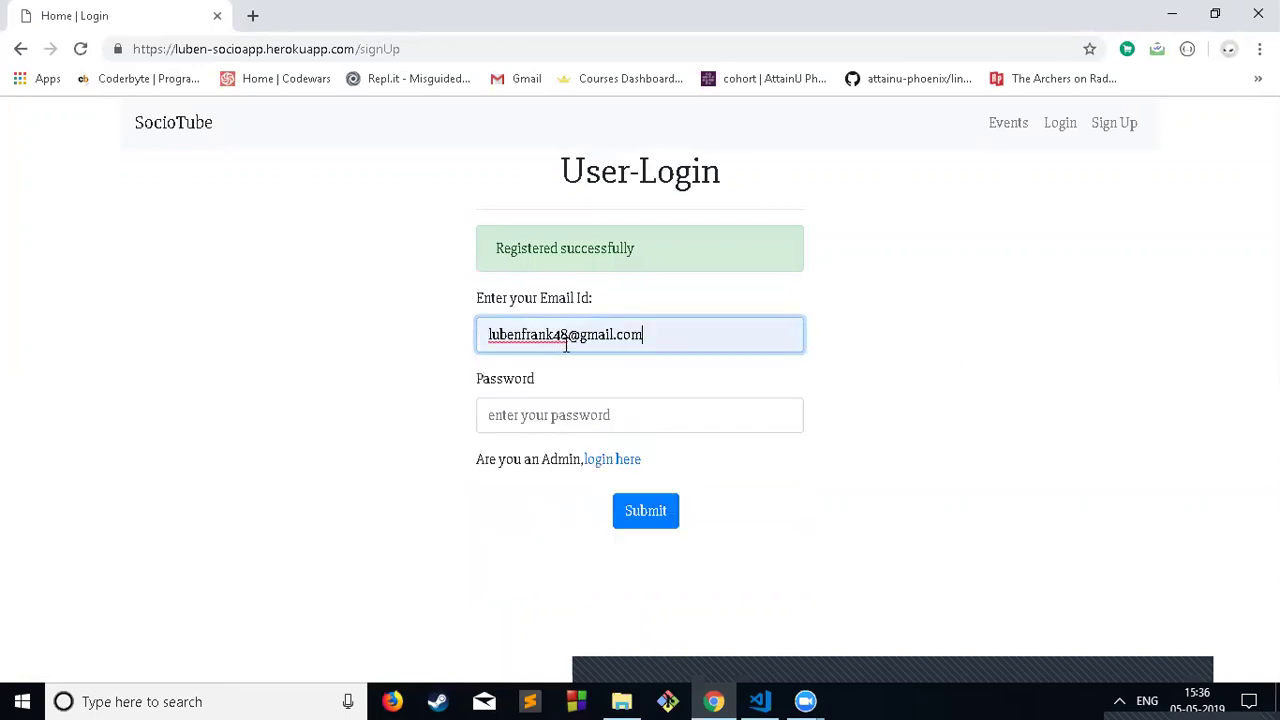
left_click(568, 336)
key("BackSpace")
type("6")
key("Tab")
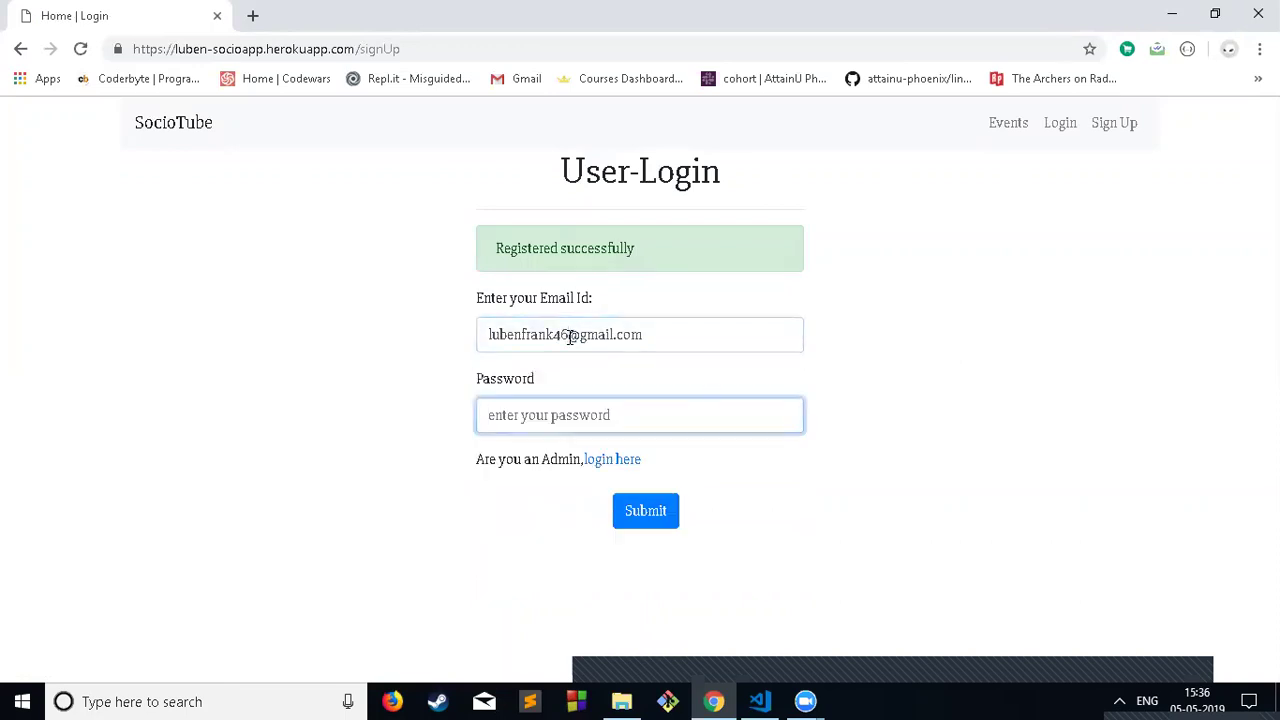
type("********")
key("Return")
Step: Glance over the dashboard and Events gallery, then bring up the Upload form
scroll(568, 437, "down", 4)
scroll(568, 437, "up", 4)
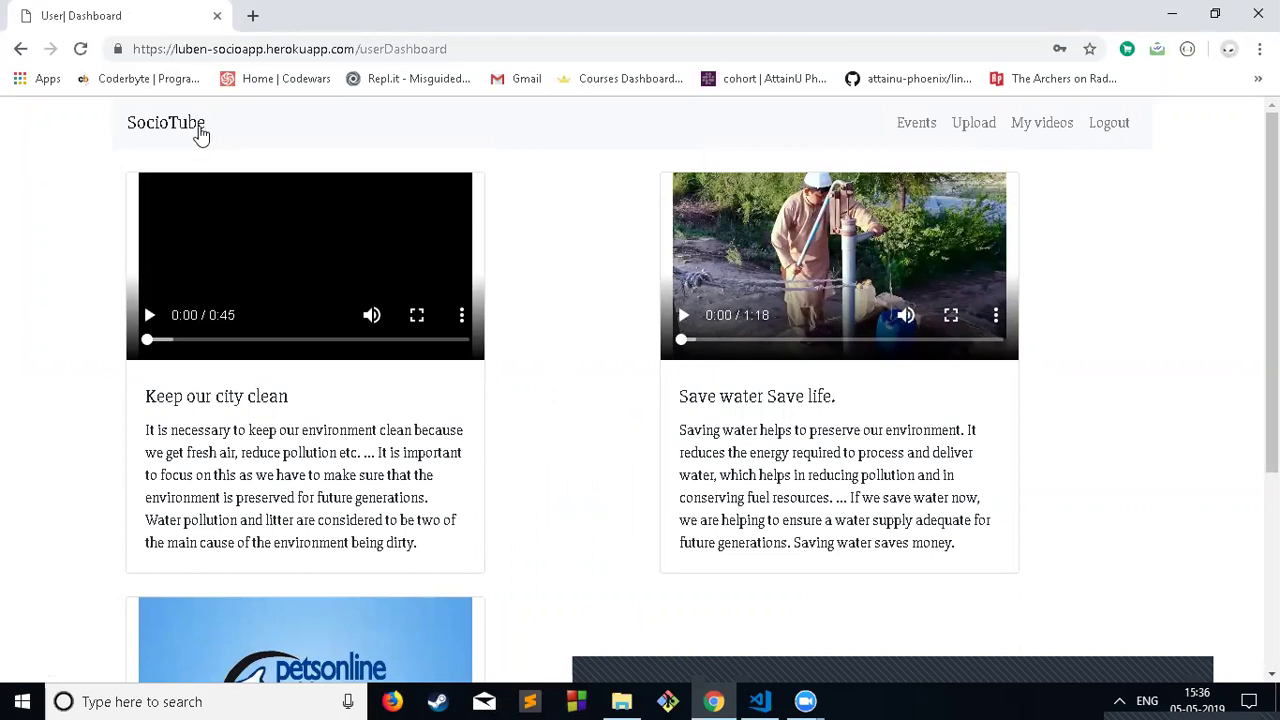
left_click(910, 126)
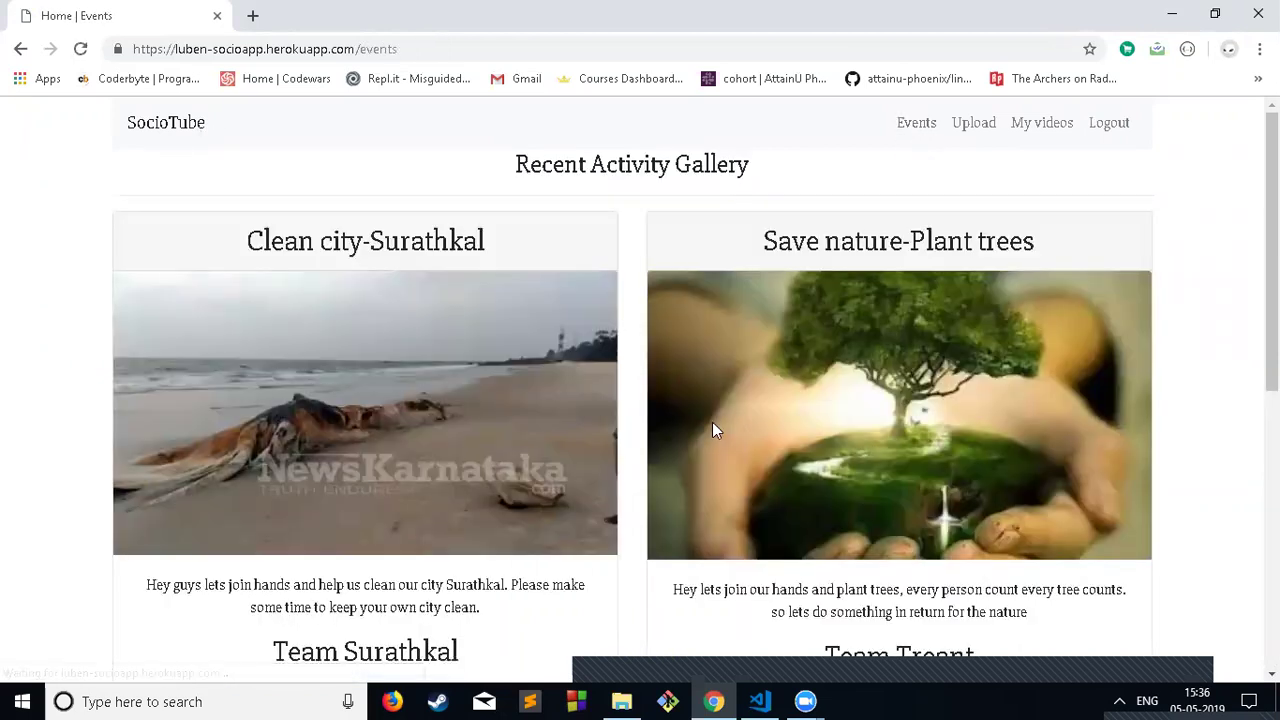
scroll(712, 424, "down", 6)
scroll(714, 428, "up", 6)
left_click(988, 126)
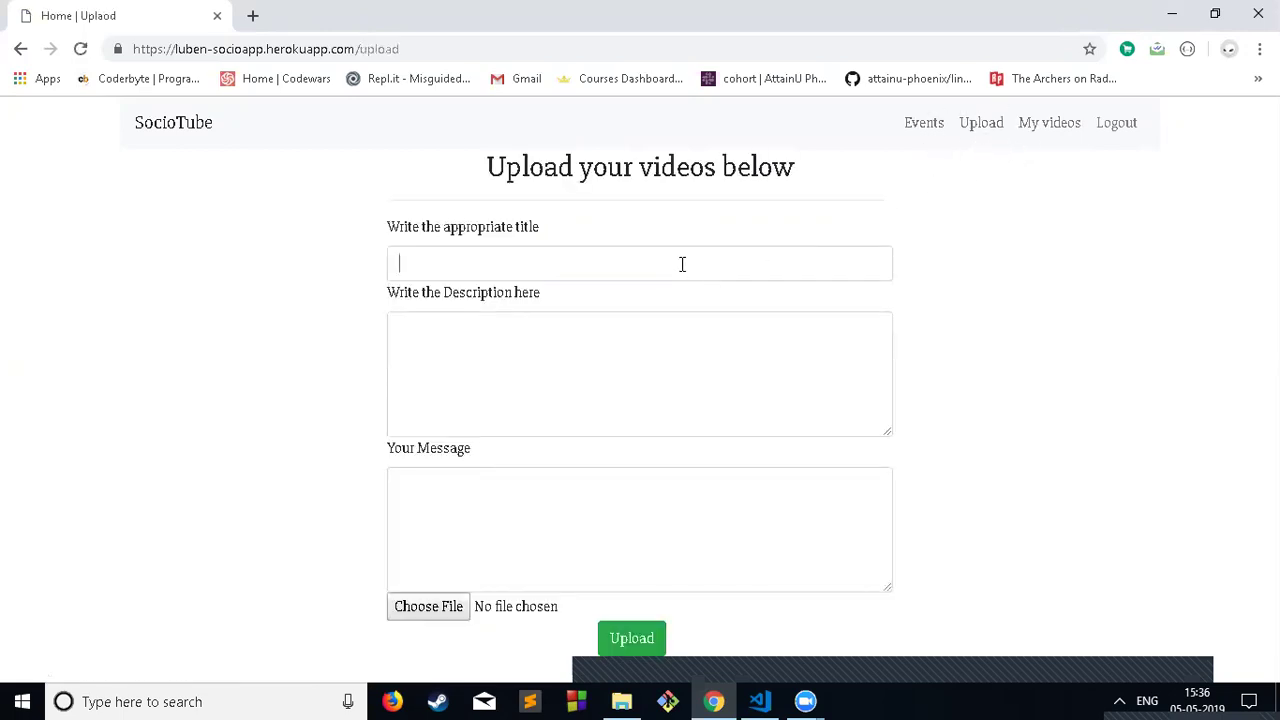
Step: Set the video title to 'Keep our city clean' using the saved suggestion
left_click(682, 264)
left_click(491, 309)
left_click(541, 328)
left_click_drag(548, 268, 351, 283)
key("BackSpace")
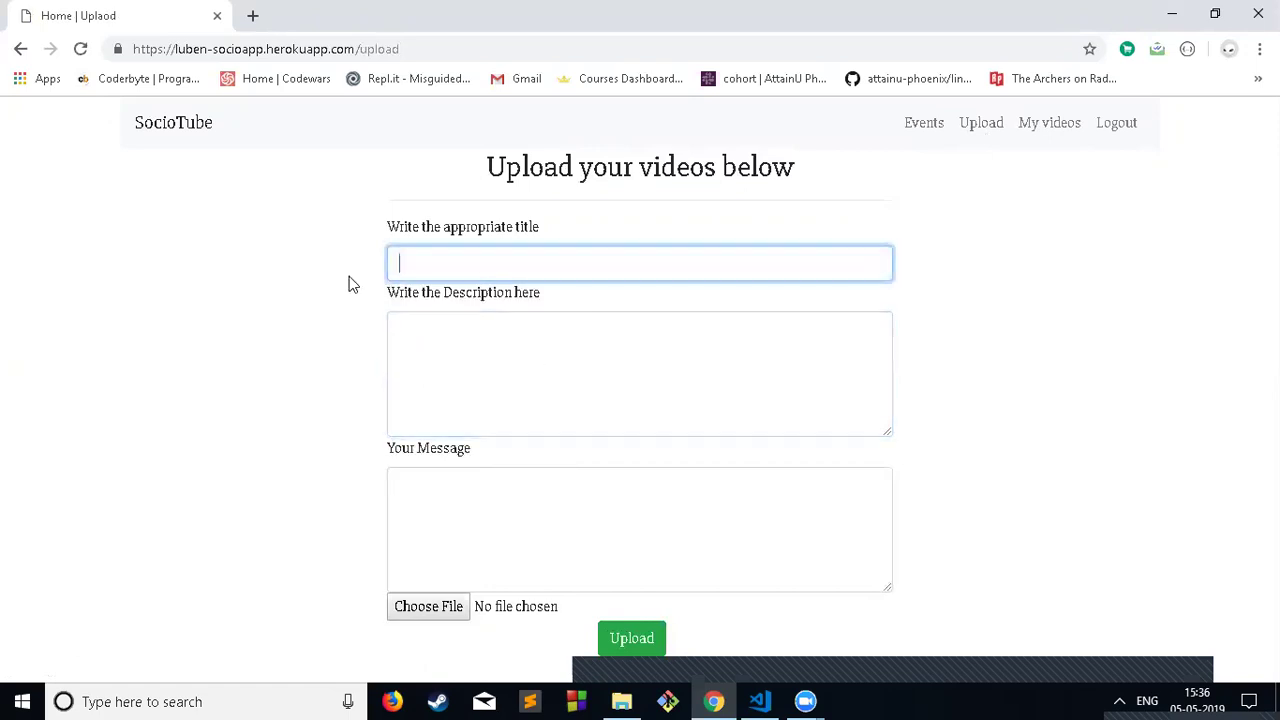
type("Save wate")
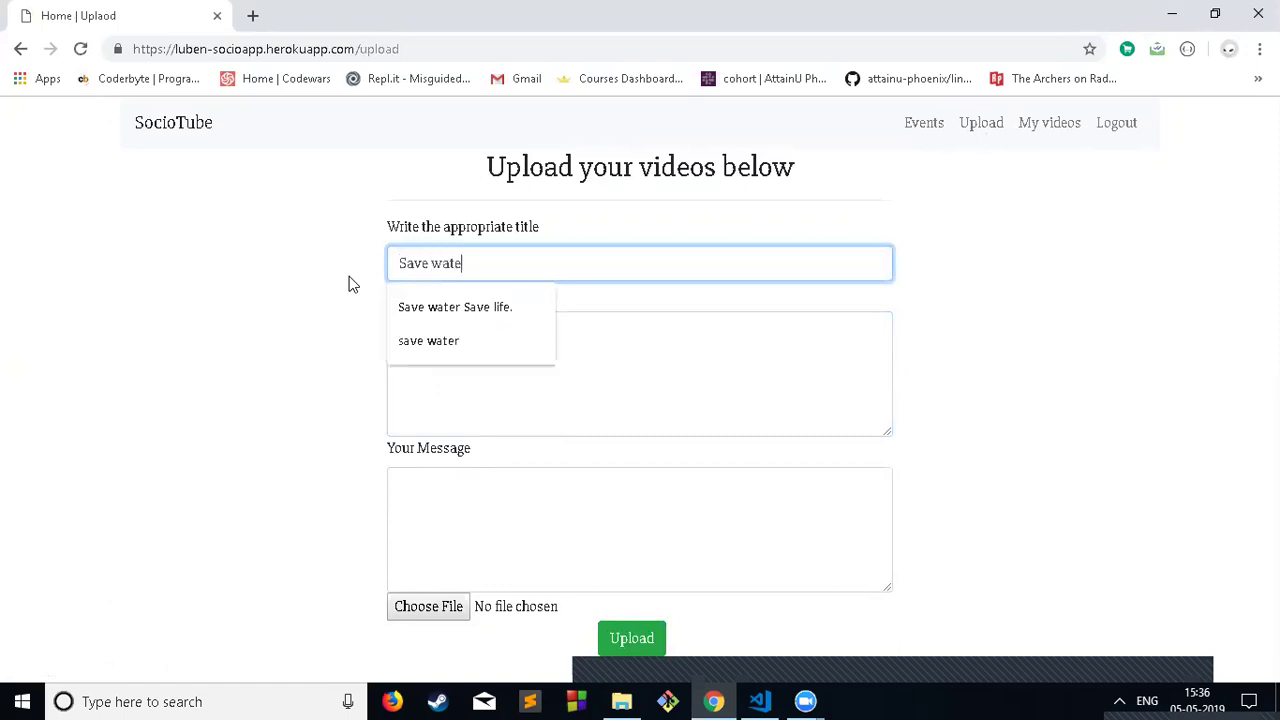
type("r")
key("BackSpace")
key("BackSpace")
key("BackSpace")
key("BackSpace")
key("BackSpace")
key("BackSpace")
key("BackSpace")
key("BackSpace")
key("BackSpace")
type("kee")
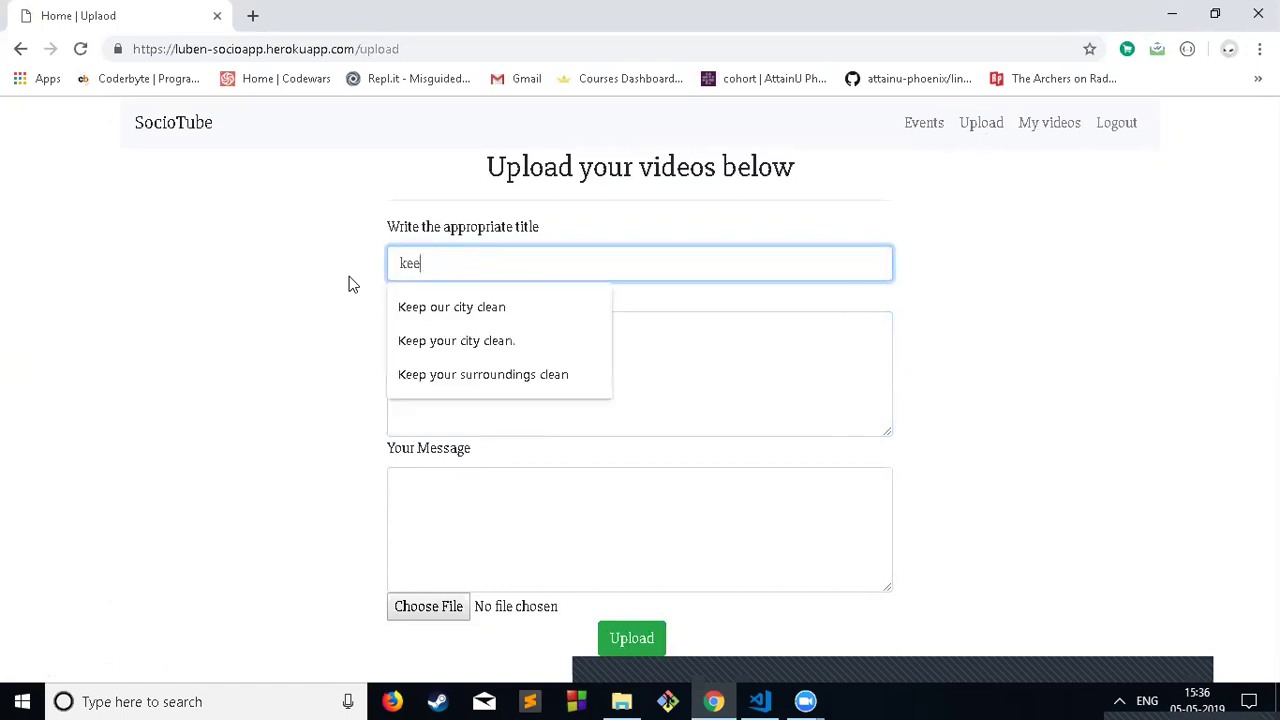
key("Down")
key("Tab")
Step: Enter the description 'Hey guys help us in keeping our city clean.'
type("Hey ")
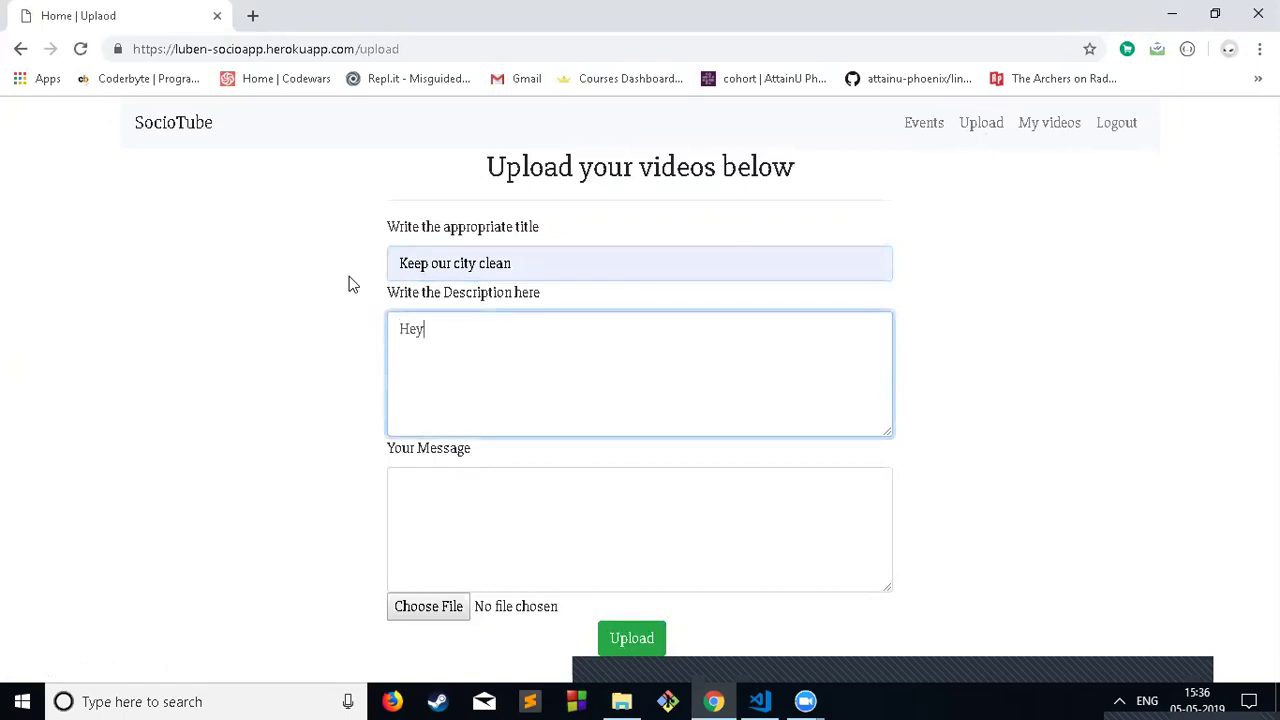
type("hell")
key("BackSpace")
key("BackSpace")
key("BackSpace")
key("BackSpace")
type("guys help")
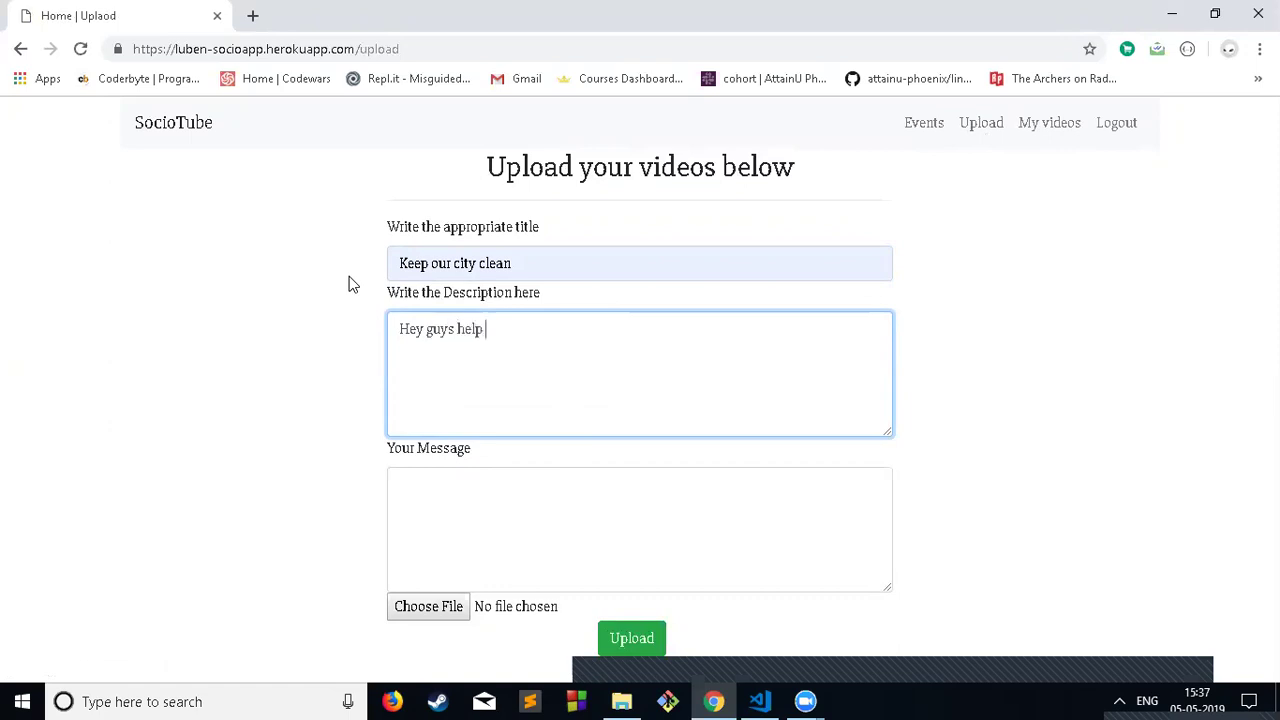
type(" us in keepin our city")
key("Left")
key("Left")
key("Left")
key("Left")
key("Left")
key("Left")
key("Left")
key("Left")
key("Left")
type("g")
key("Right")
key("Right")
key("Right")
key("Right")
key("Right")
key("Right")
key("Right")
key("Right")
type("clean.")
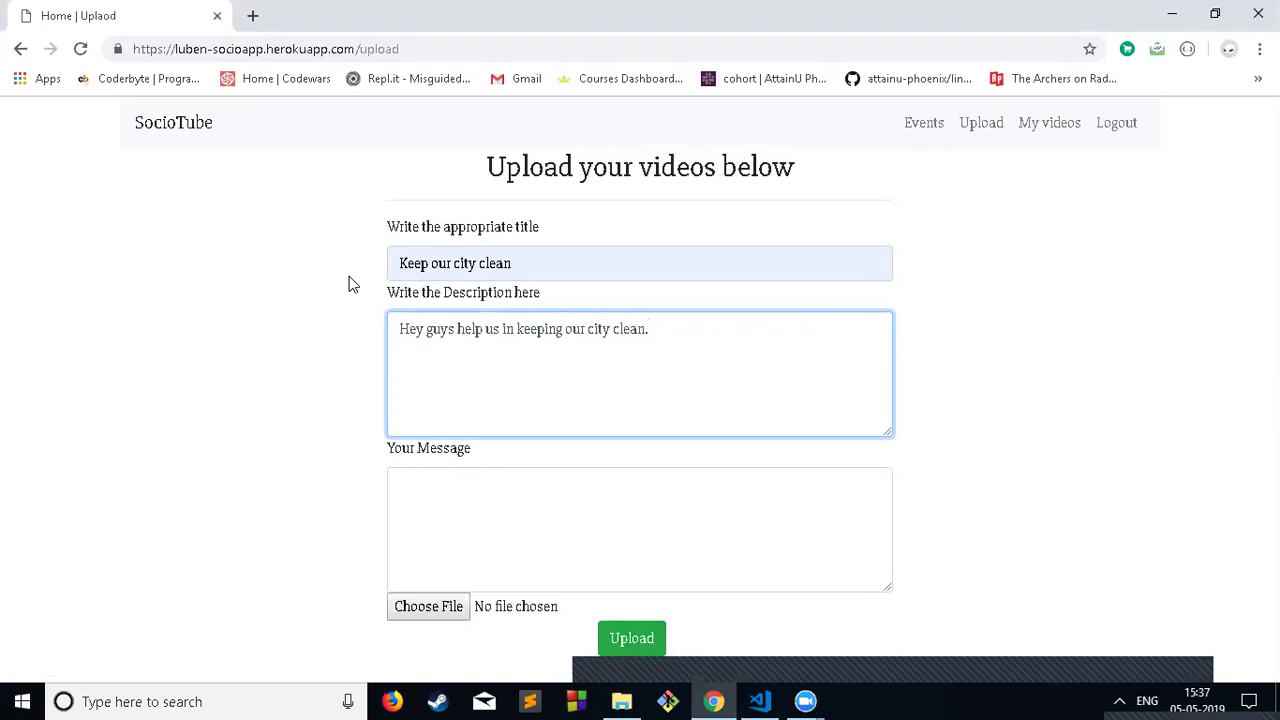
key("Tab")
Step: Choose qvpgsnu0pg8gnklvycxq.mp4 as the video file and upload it
left_click(428, 604)
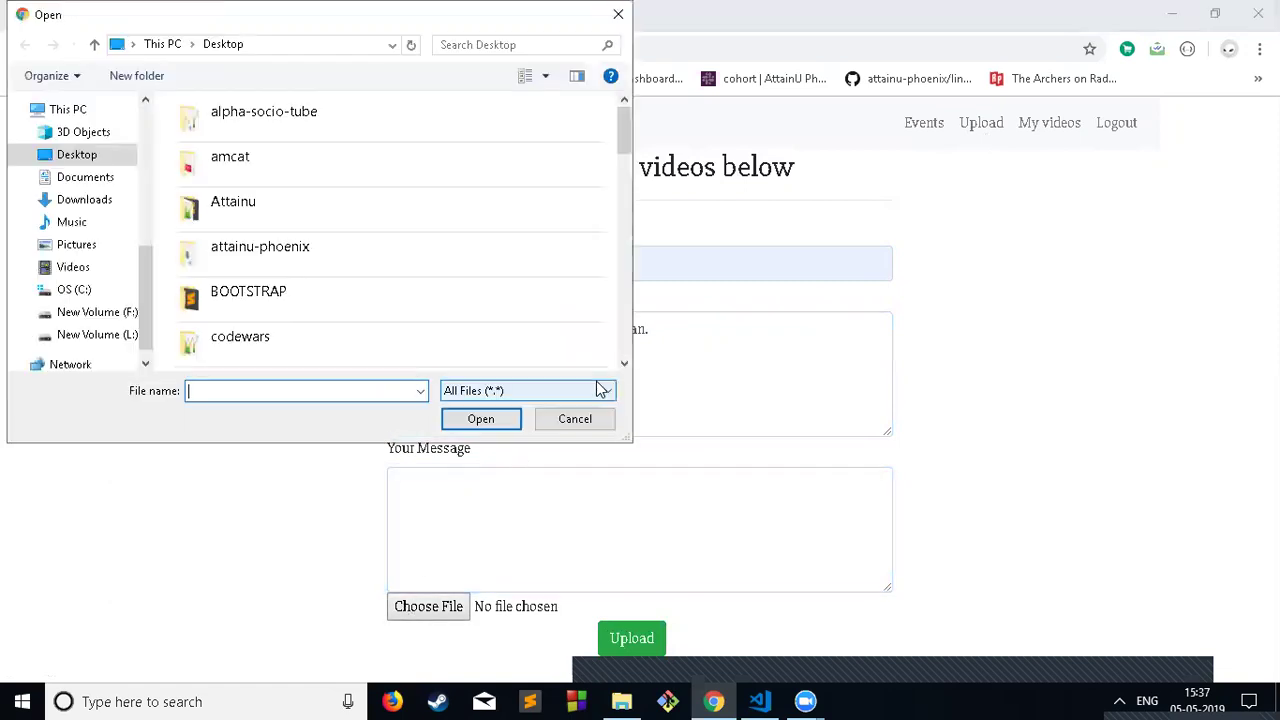
scroll(429, 266, "down", 15)
left_click(330, 258)
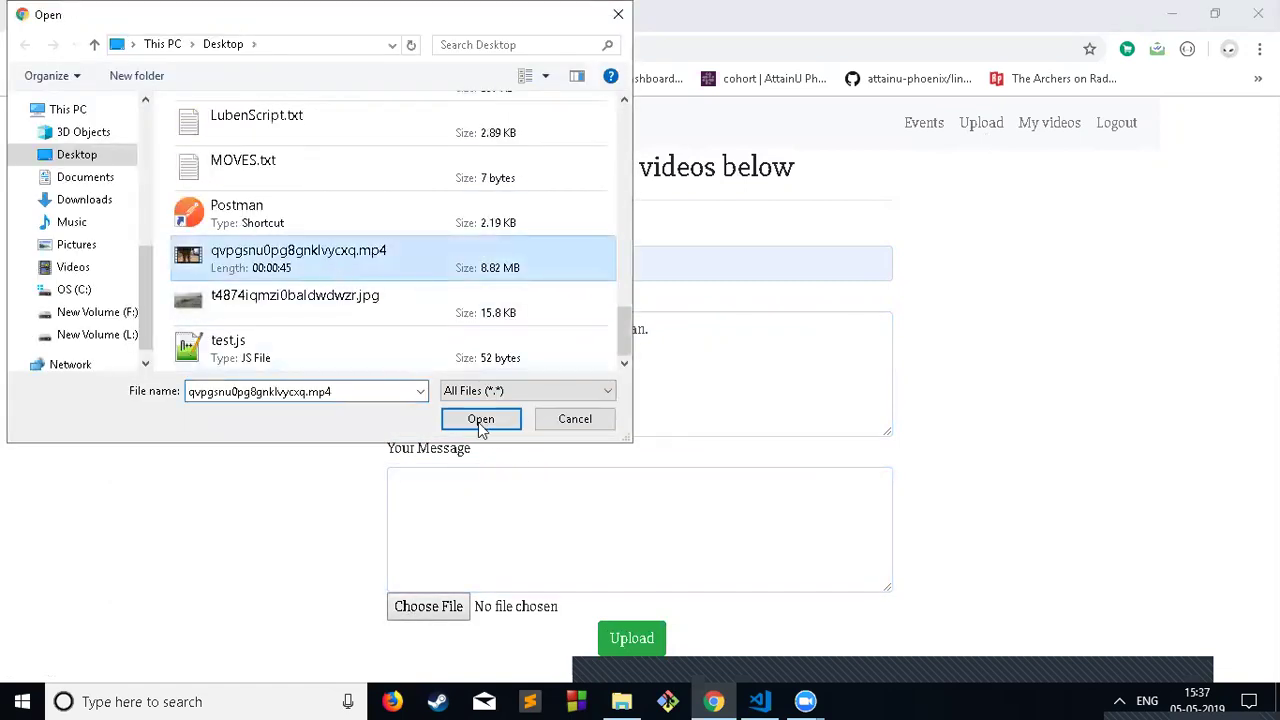
left_click(488, 426)
left_click(636, 646)
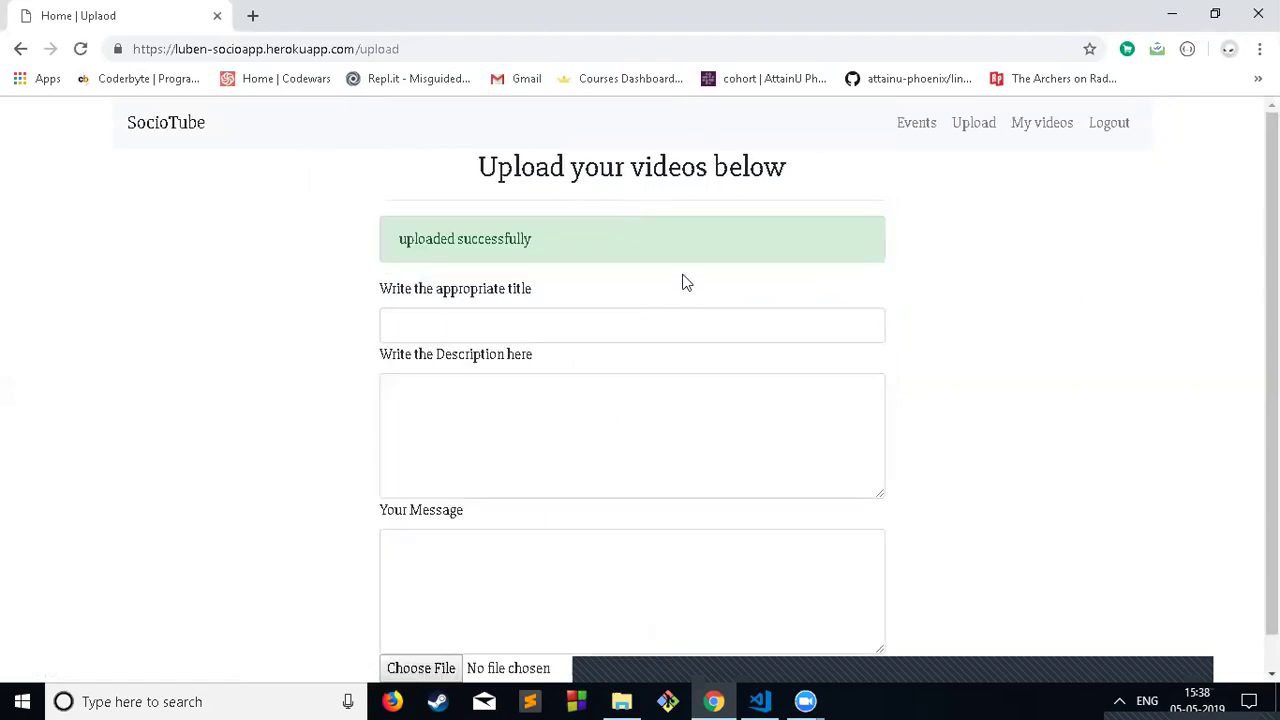
Step: Look over the user dashboard, then open My videos
left_click(188, 121)
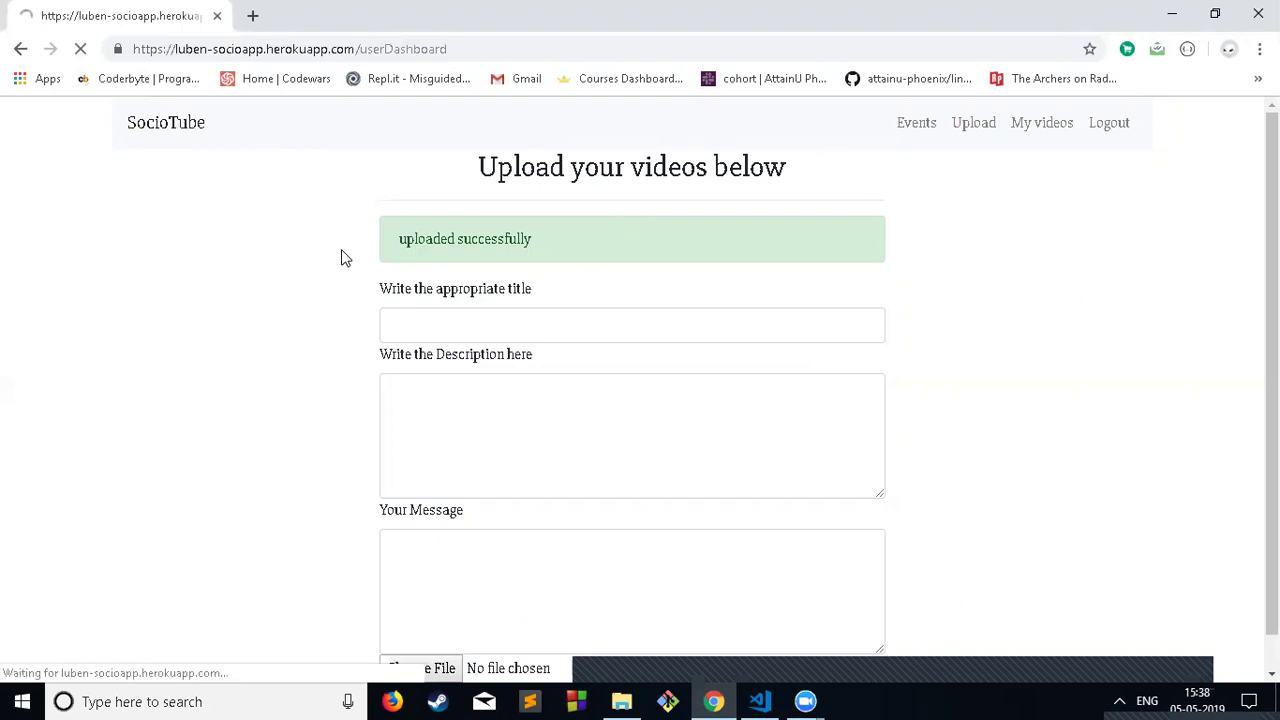
scroll(493, 305, "down", 3)
scroll(613, 375, "up", 3)
scroll(613, 375, "down", 3)
scroll(613, 375, "up", 3)
scroll(614, 376, "down", 3)
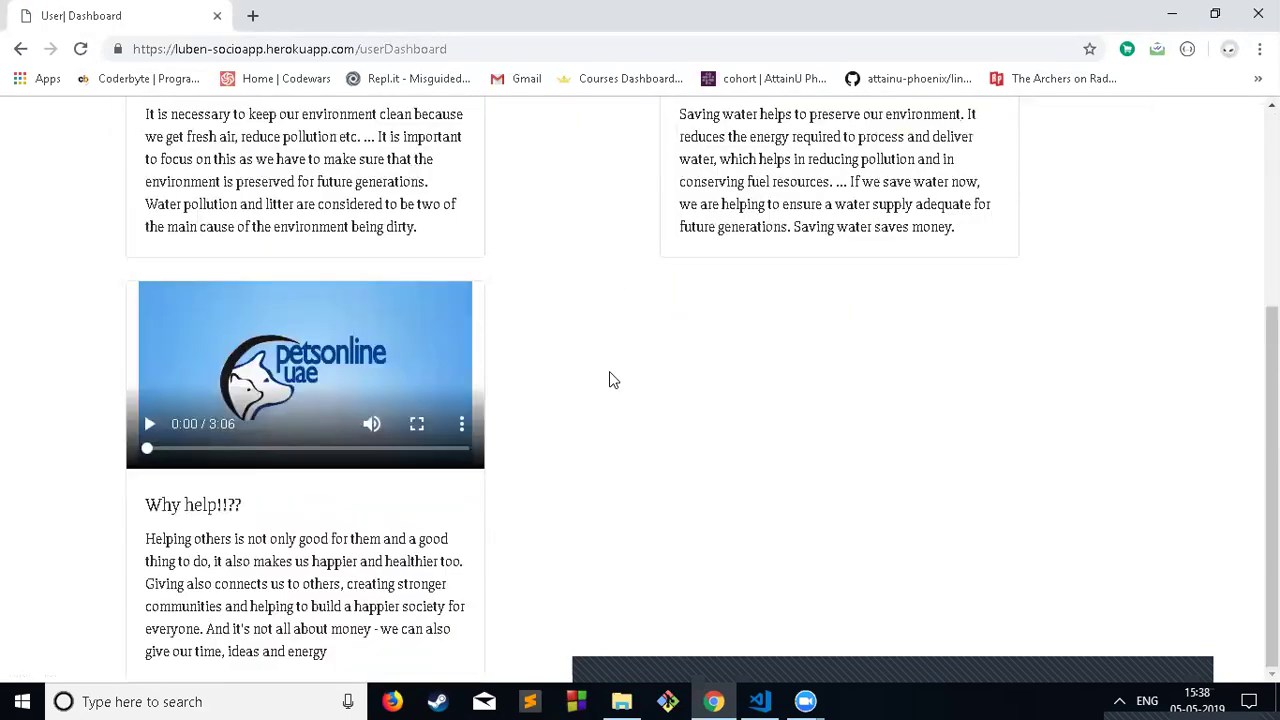
scroll(607, 345, "up", 3)
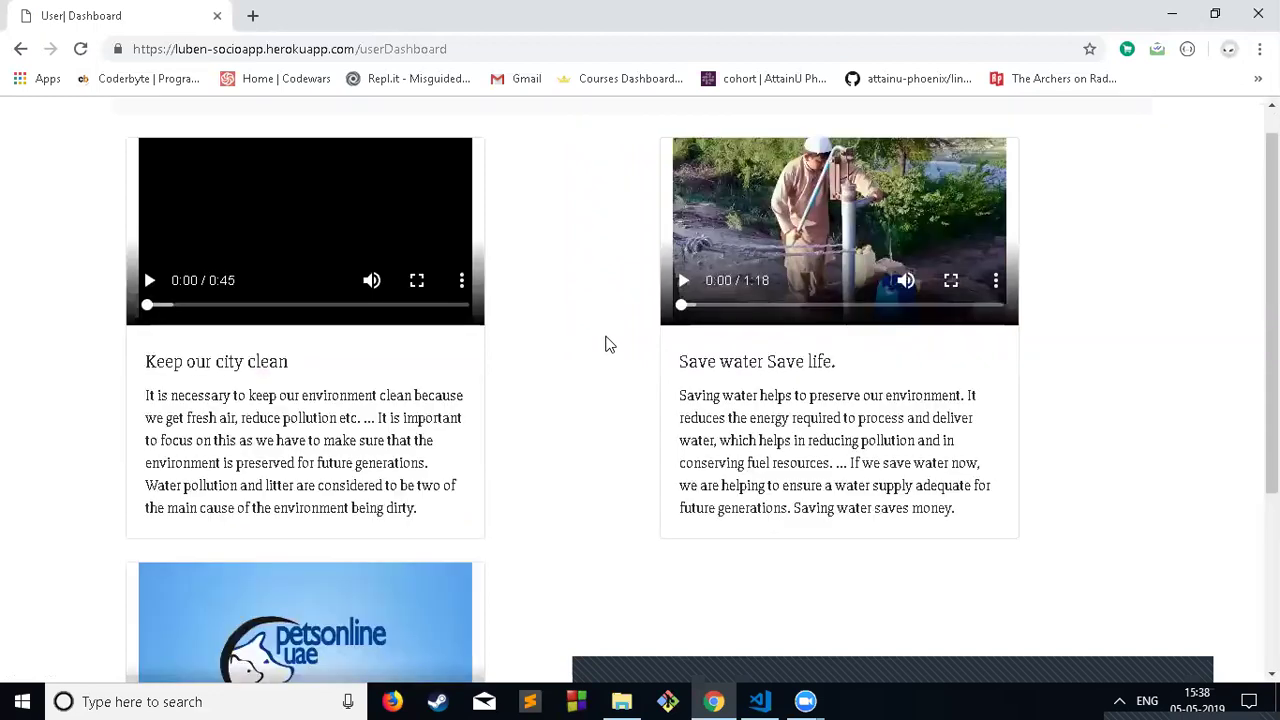
scroll(607, 345, "up", 1)
left_click(1041, 133)
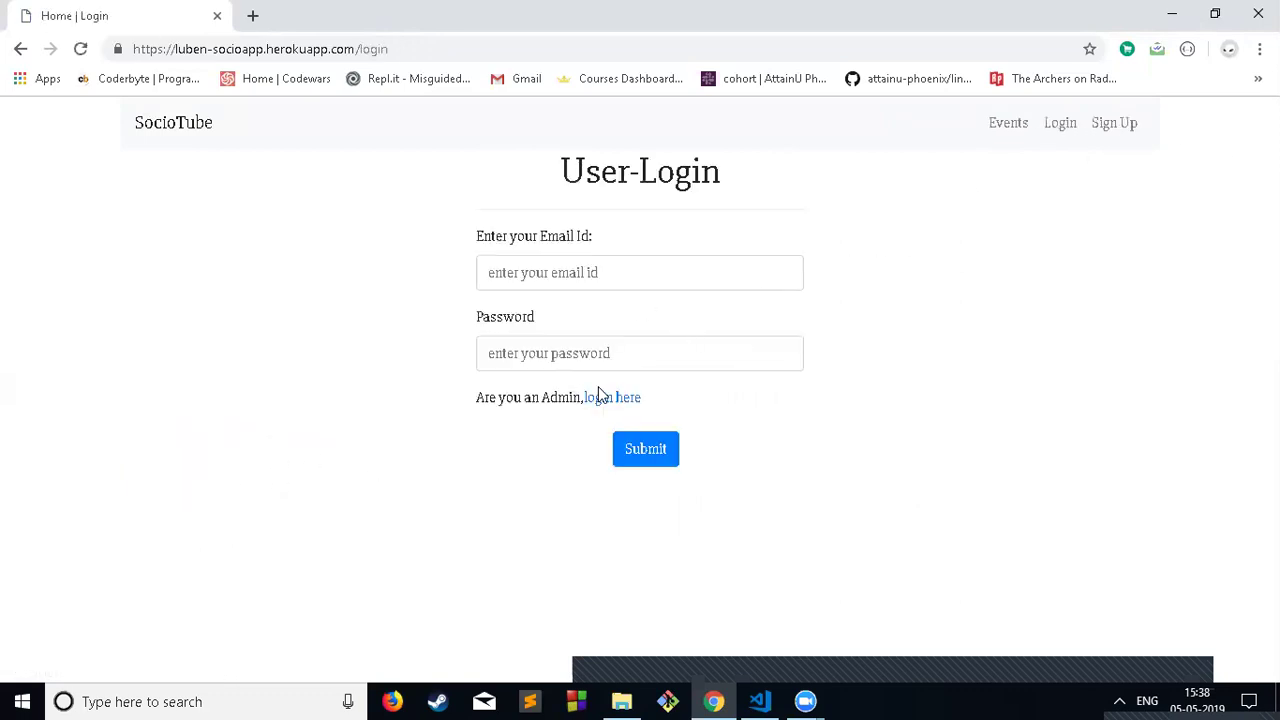
Step: Sign in on the admin login page with the saved admin email and password
left_click(603, 397)
left_click(585, 270)
left_click(586, 314)
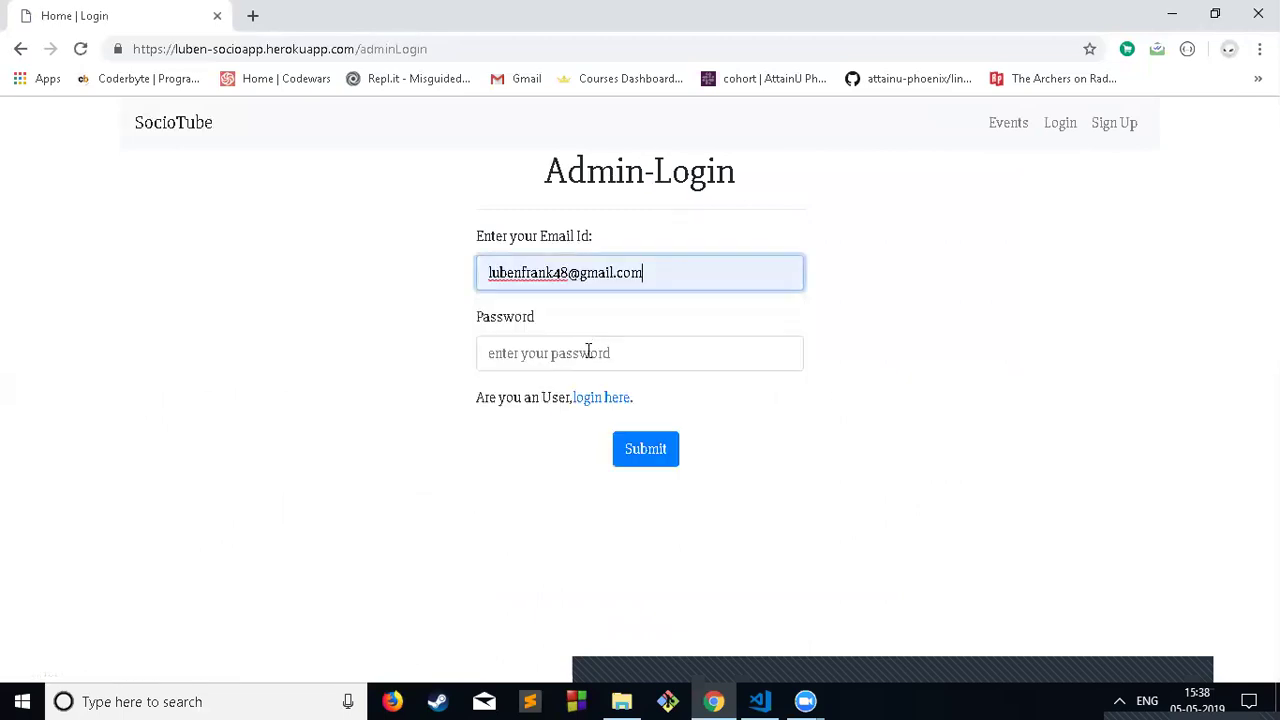
left_click(588, 350)
type("a")
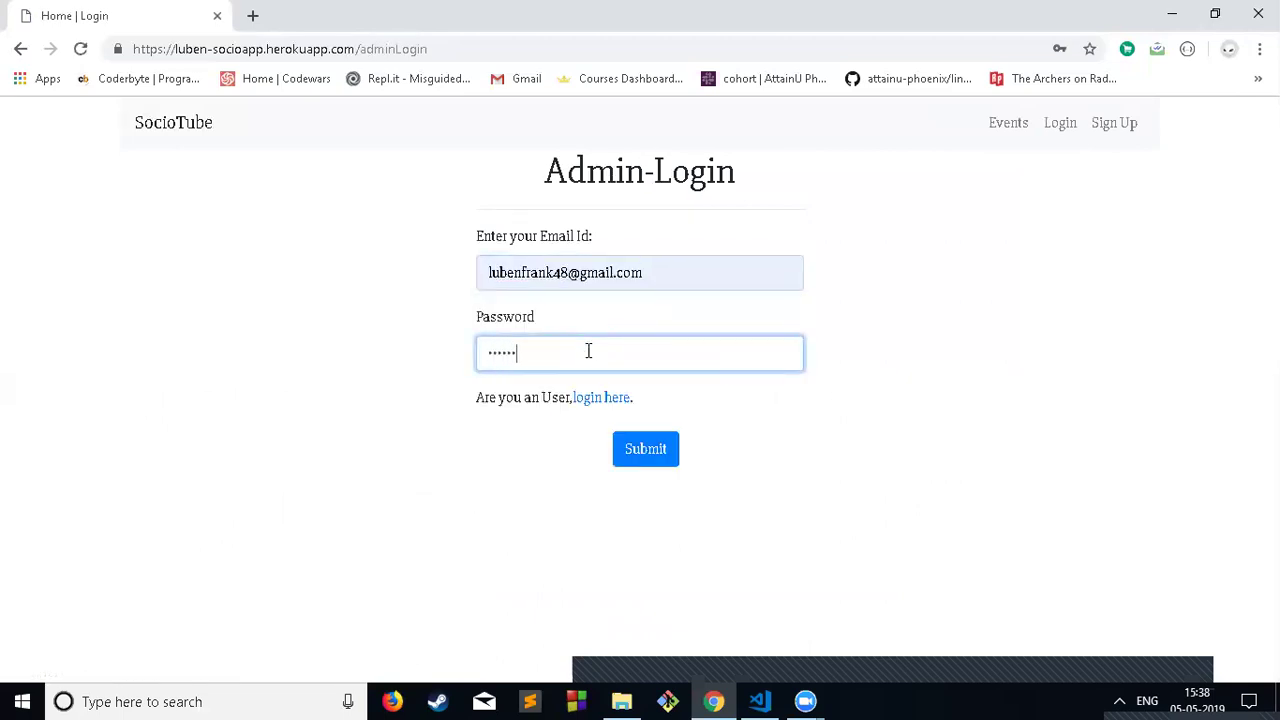
key("Return")
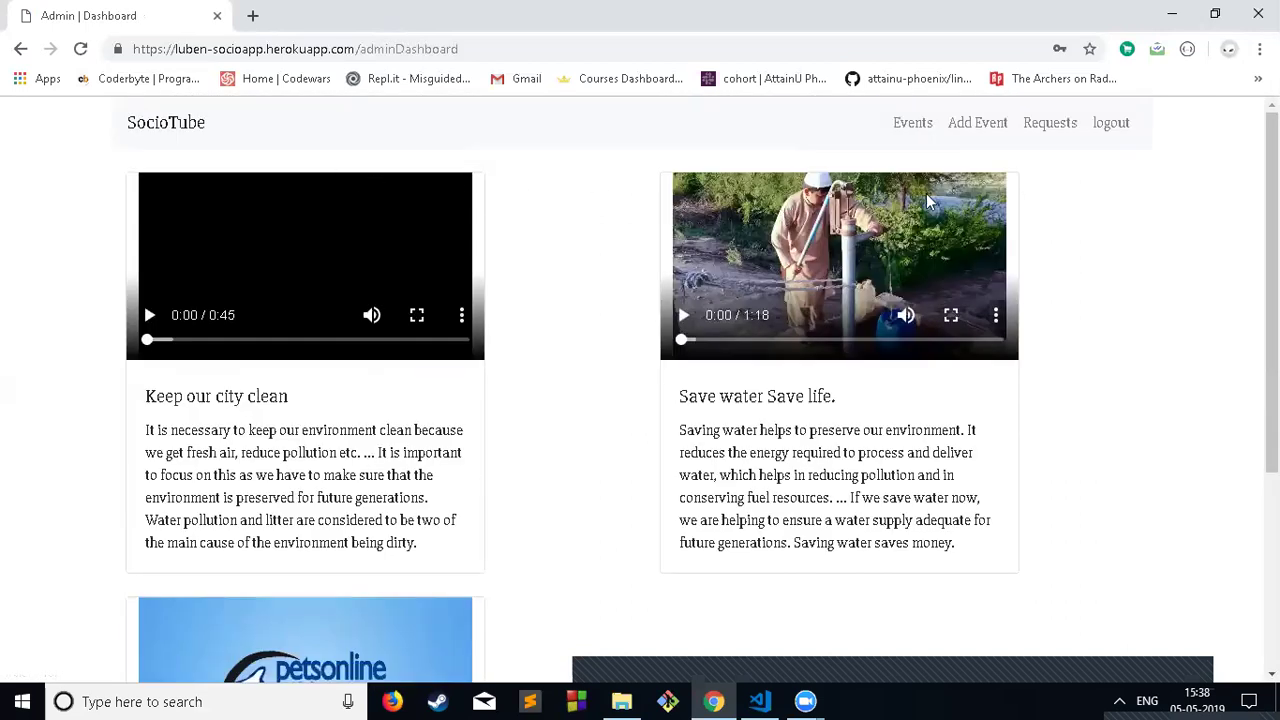
Step: Review the pending 'Keep our city clean' request, accept it, and play it on the dashboard
left_click(1058, 121)
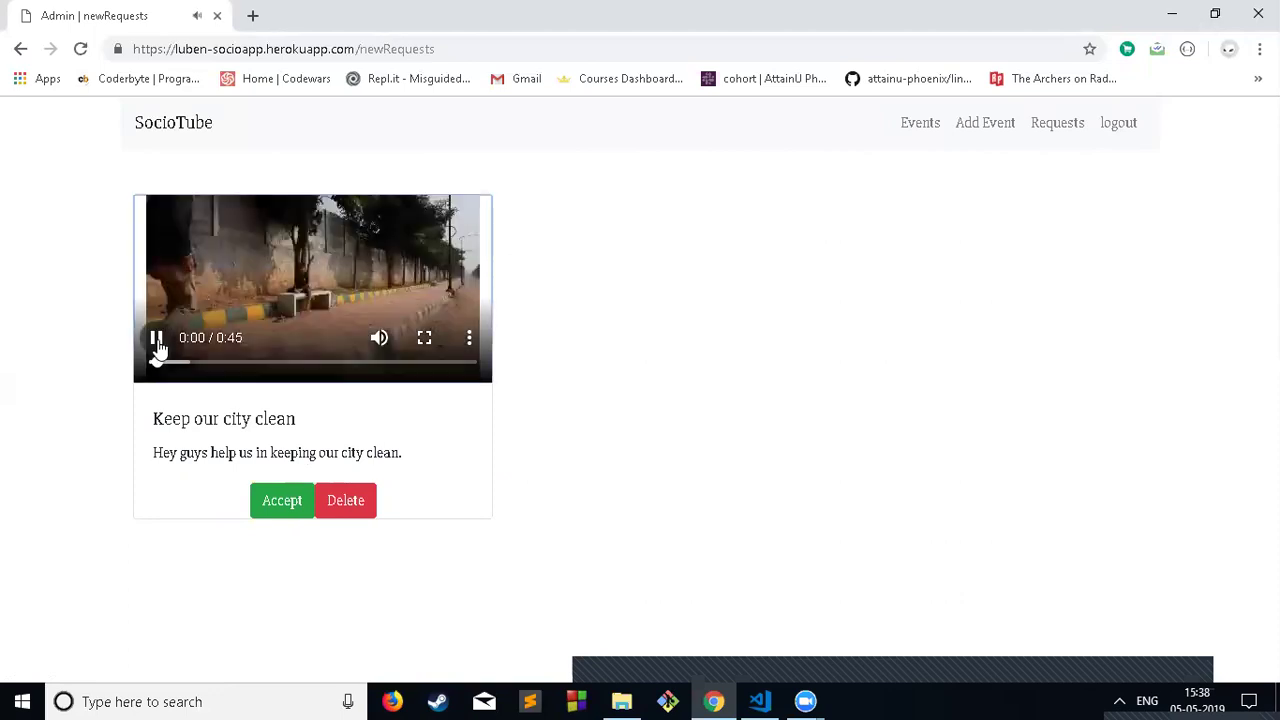
left_click(158, 337)
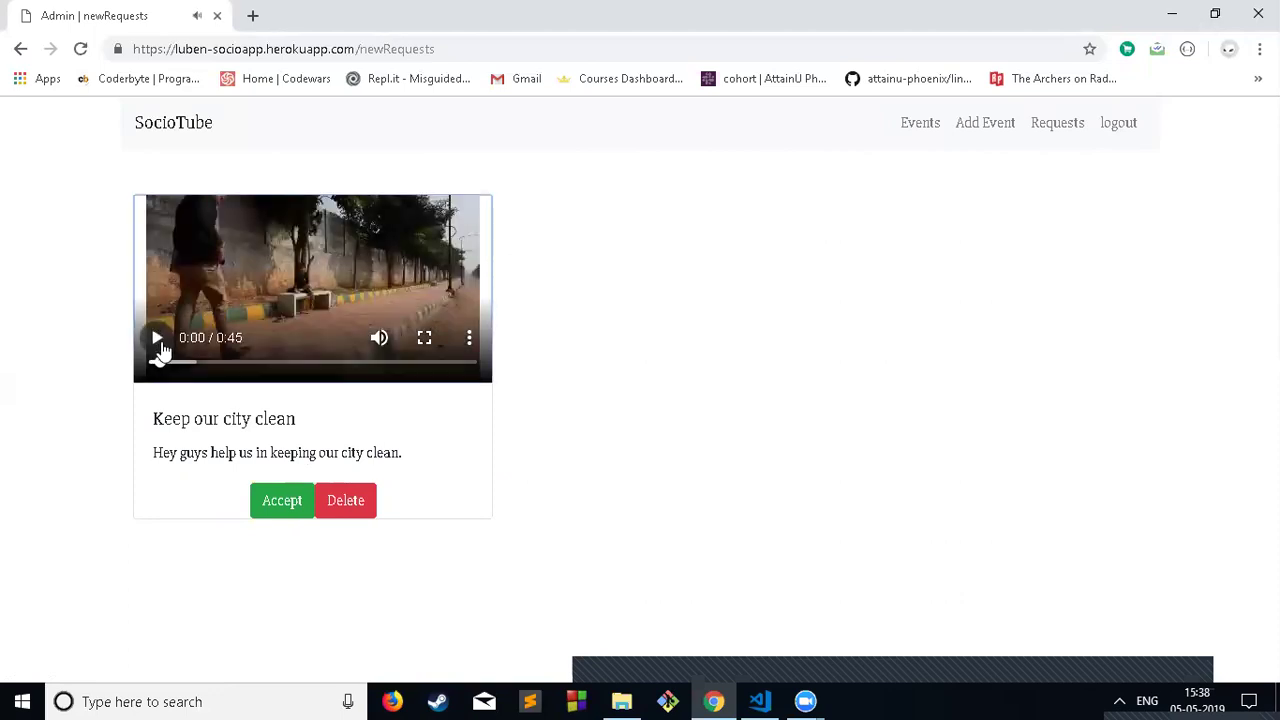
left_click(297, 512)
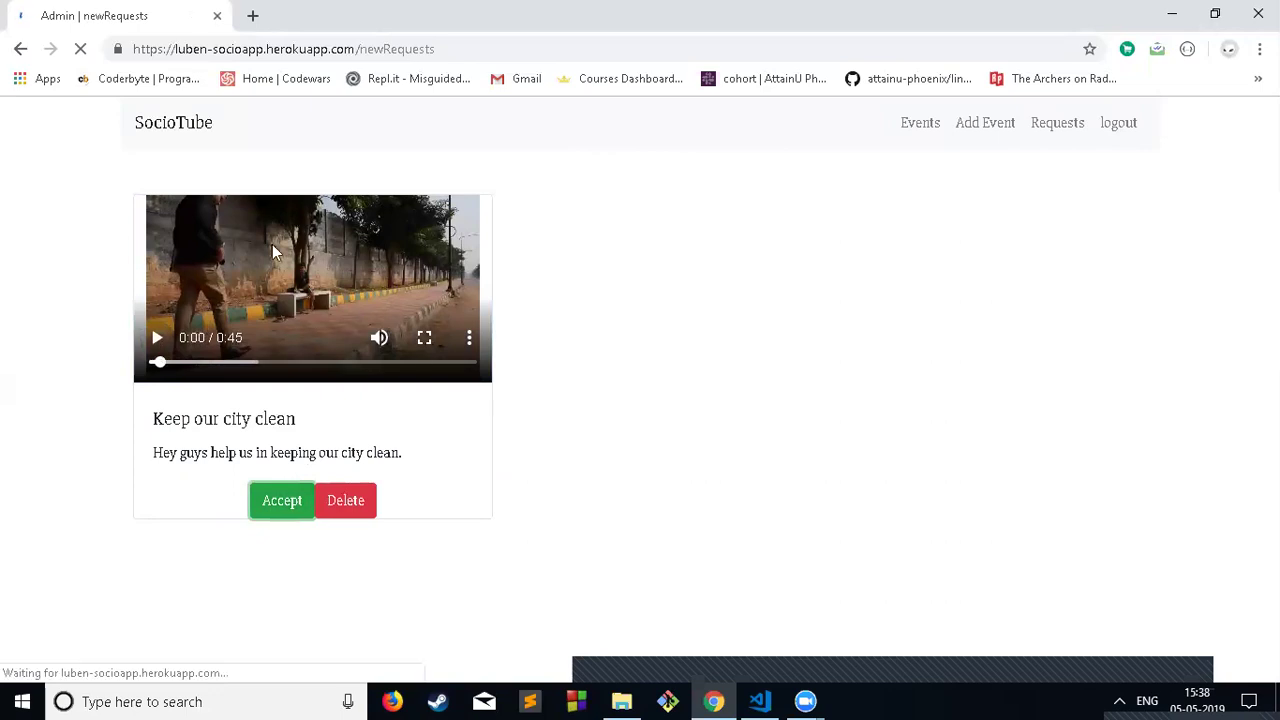
left_click(180, 132)
scroll(670, 363, "down", 3)
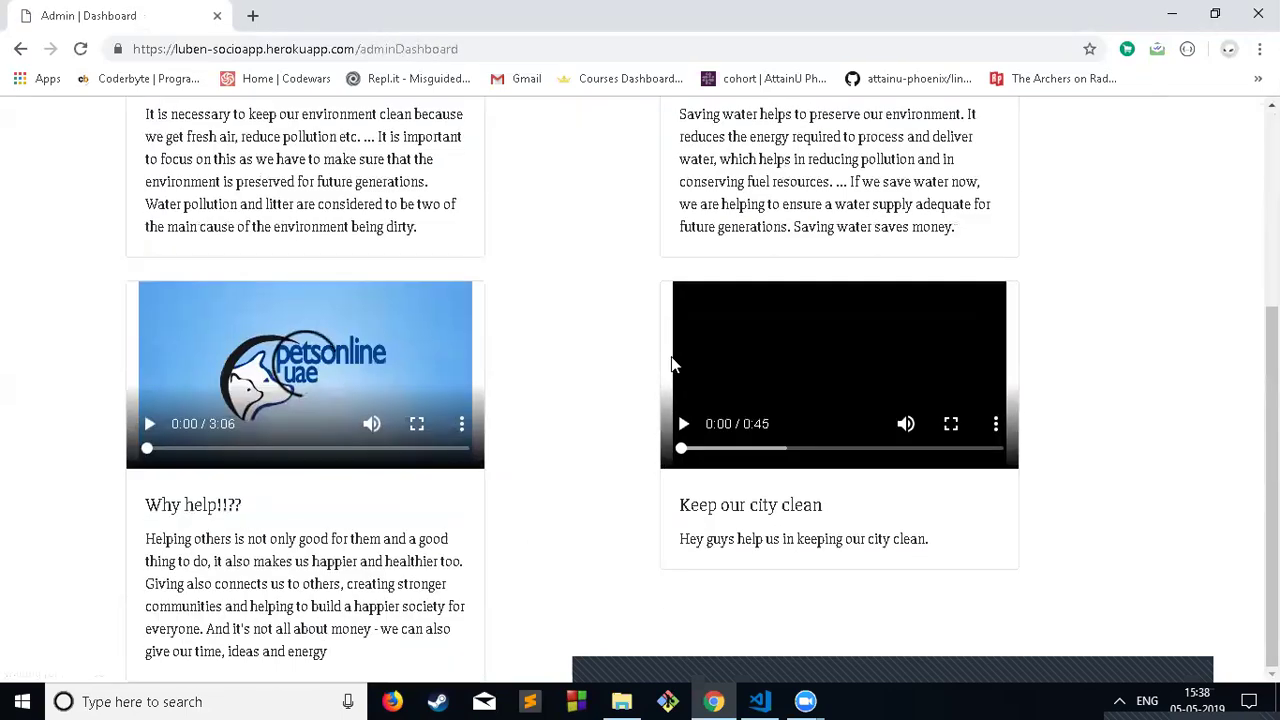
left_click(683, 423)
scroll(840, 262, "up", 3)
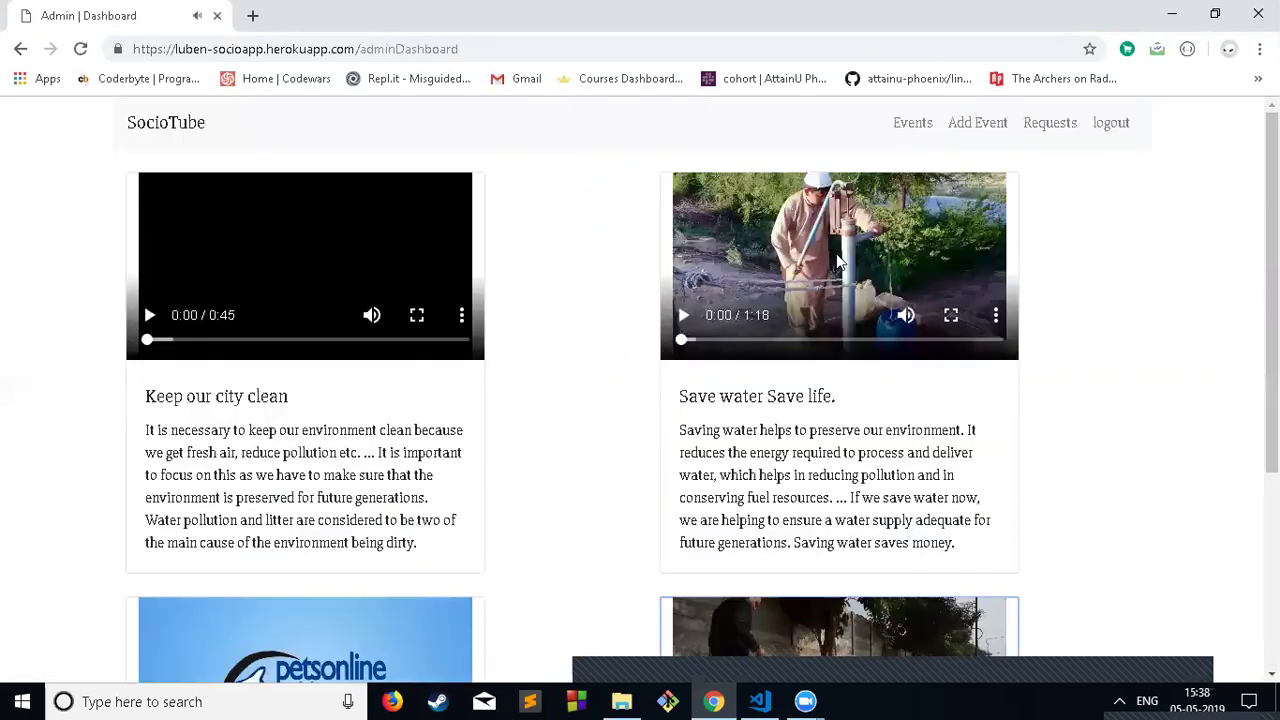
Step: Open the add-event form, back out to the Events gallery, and reopen the form
left_click(910, 126)
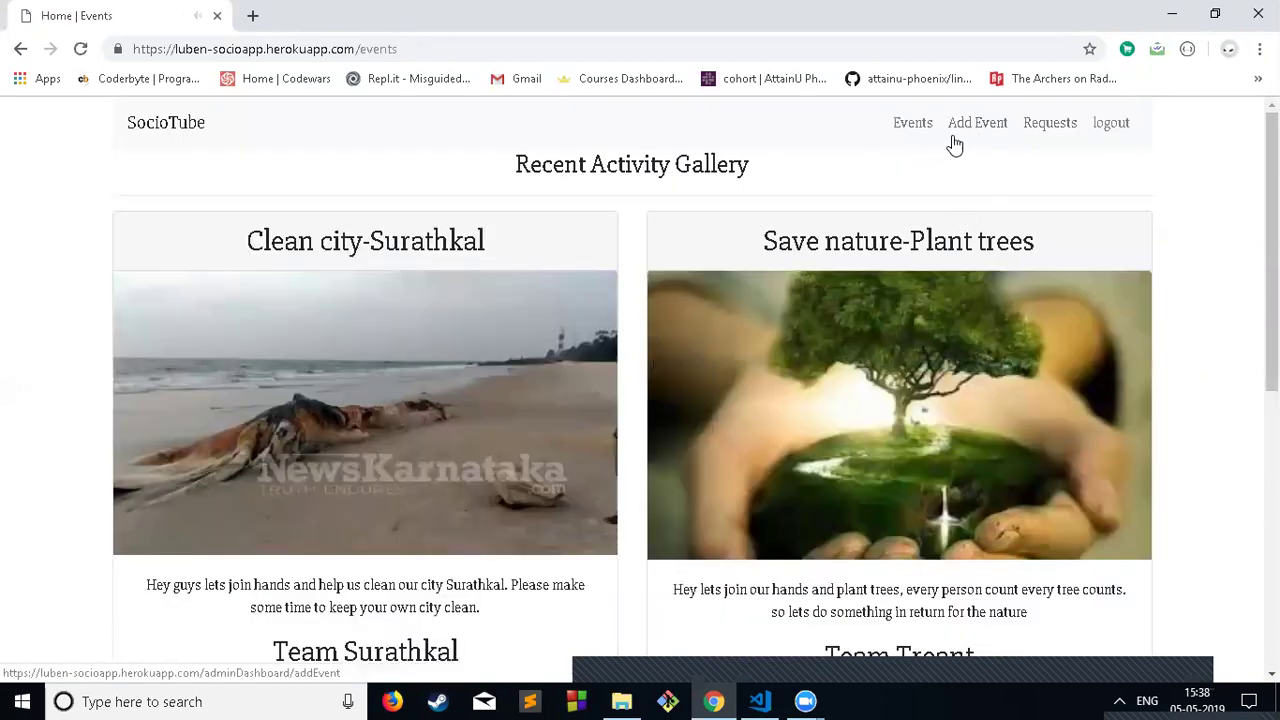
left_click(968, 128)
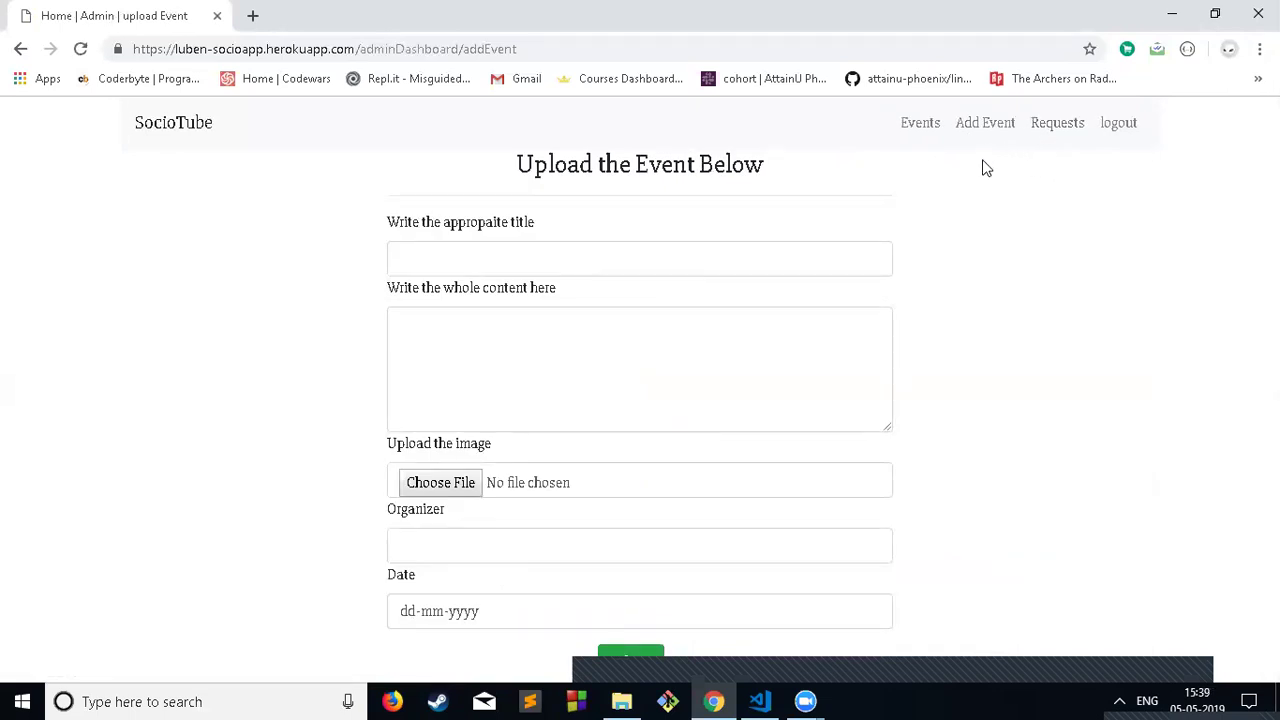
left_click(564, 262)
left_click(1023, 263)
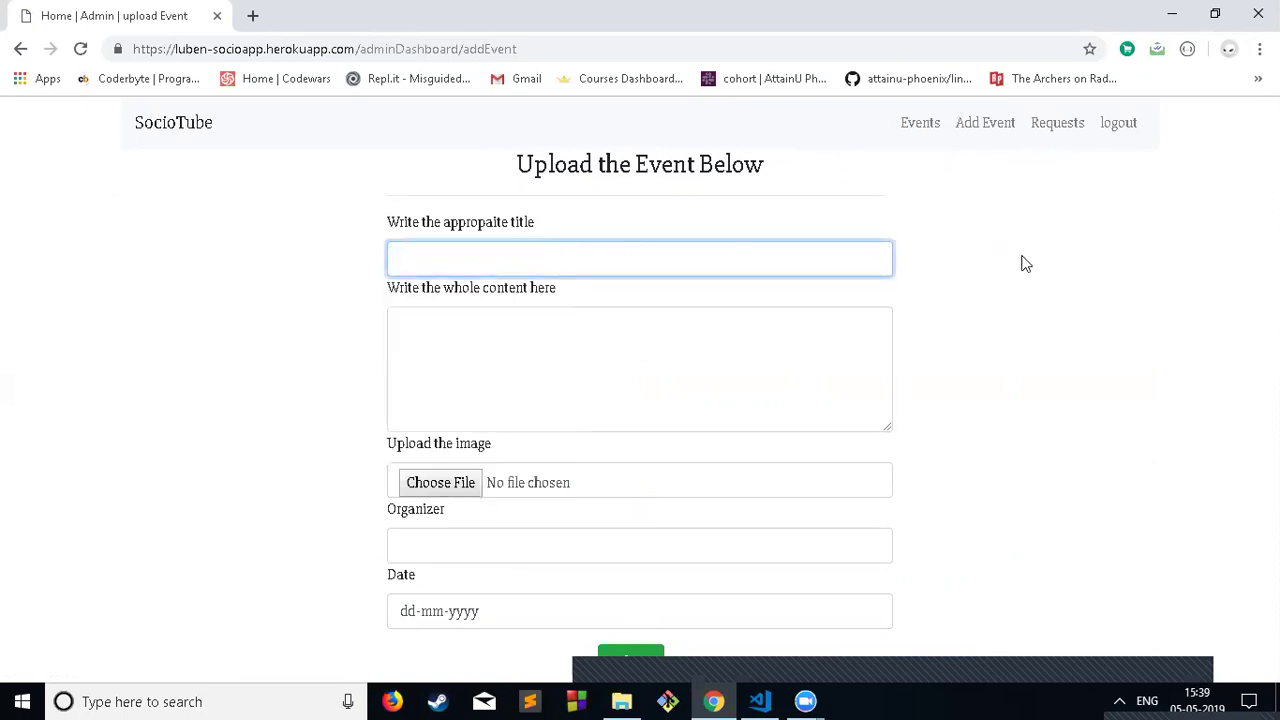
left_click(911, 138)
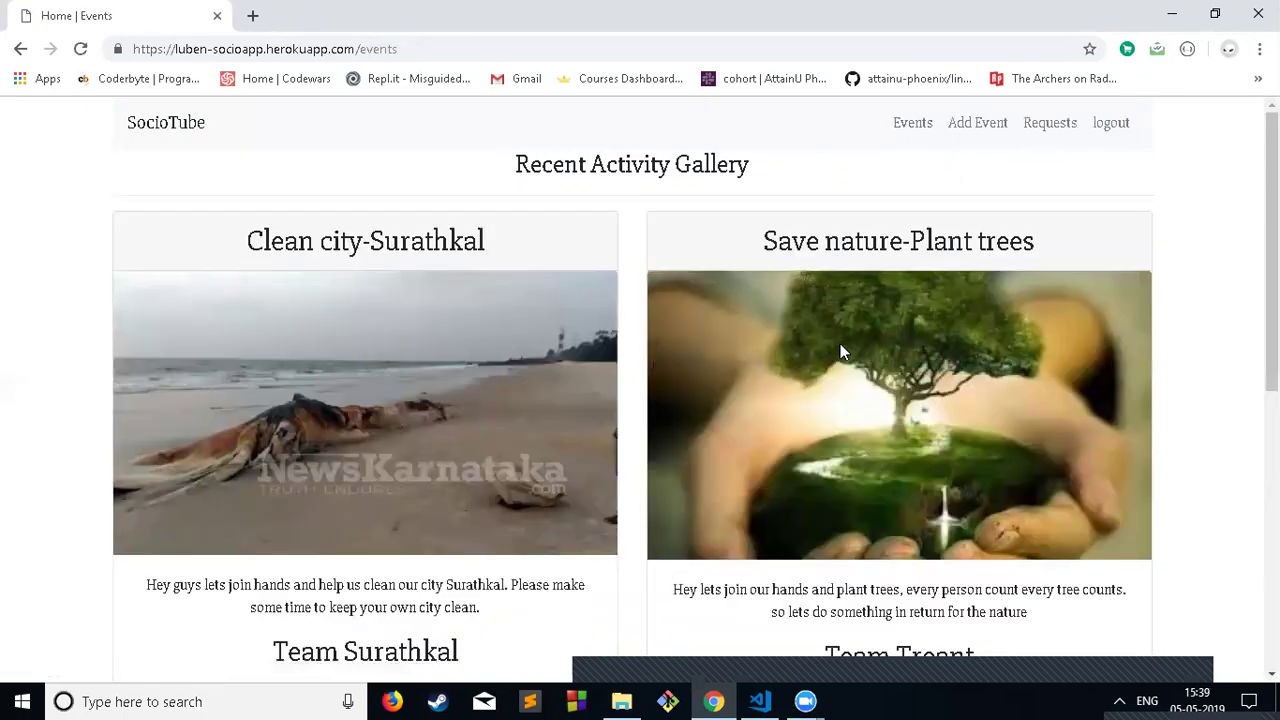
scroll(806, 386, "down", 6)
scroll(785, 410, "up", 5)
scroll(787, 416, "up", 1)
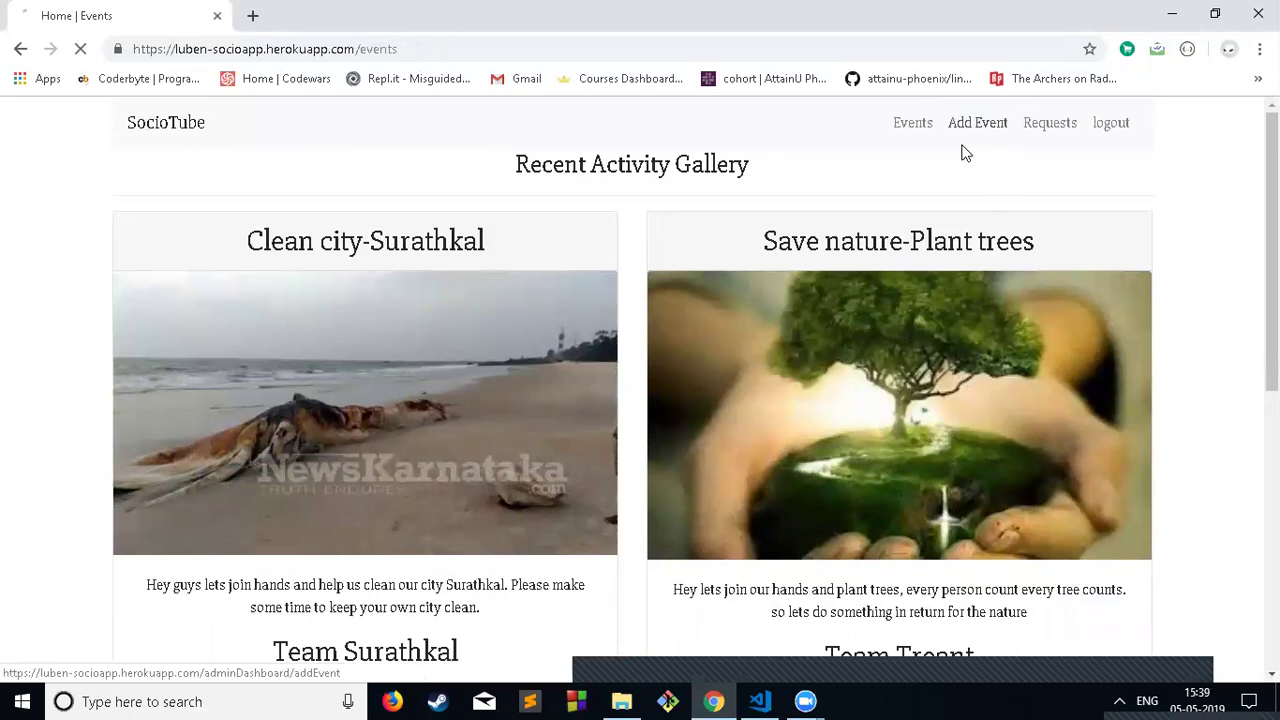
left_click(982, 122)
Step: Enter the event title 'Save water Save life.' and content about saving water
left_click(534, 265)
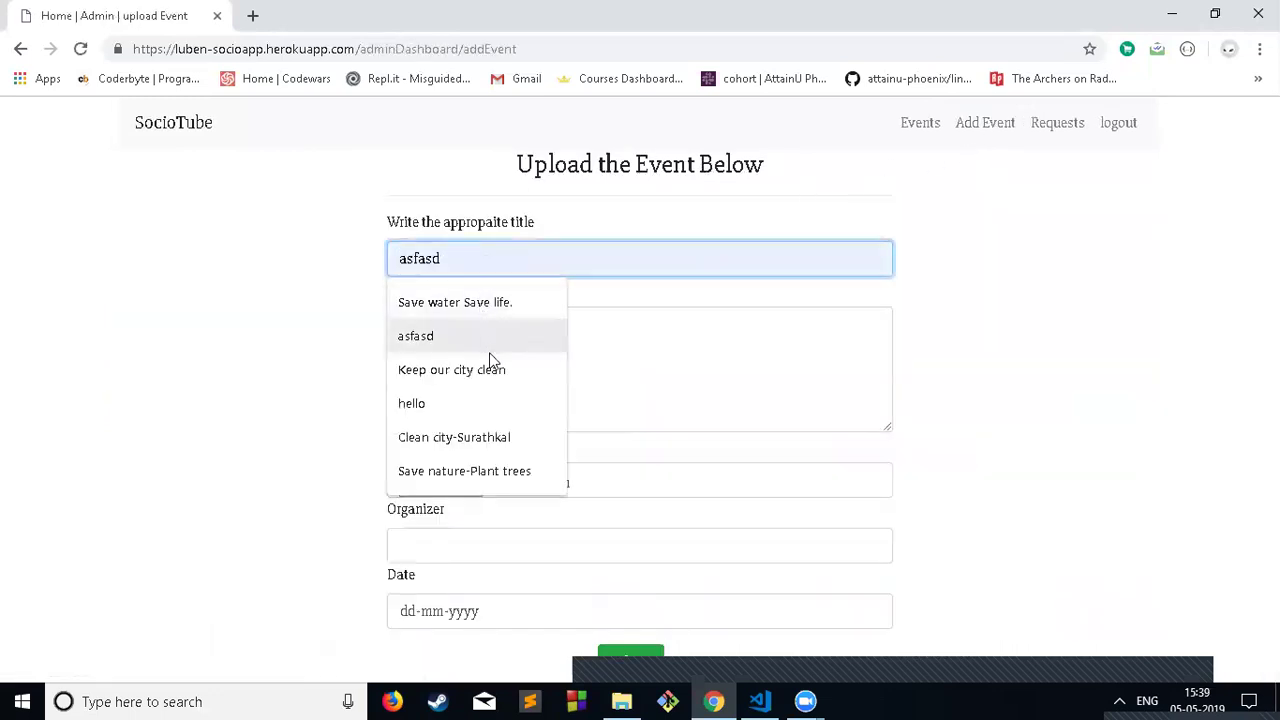
left_click(483, 312)
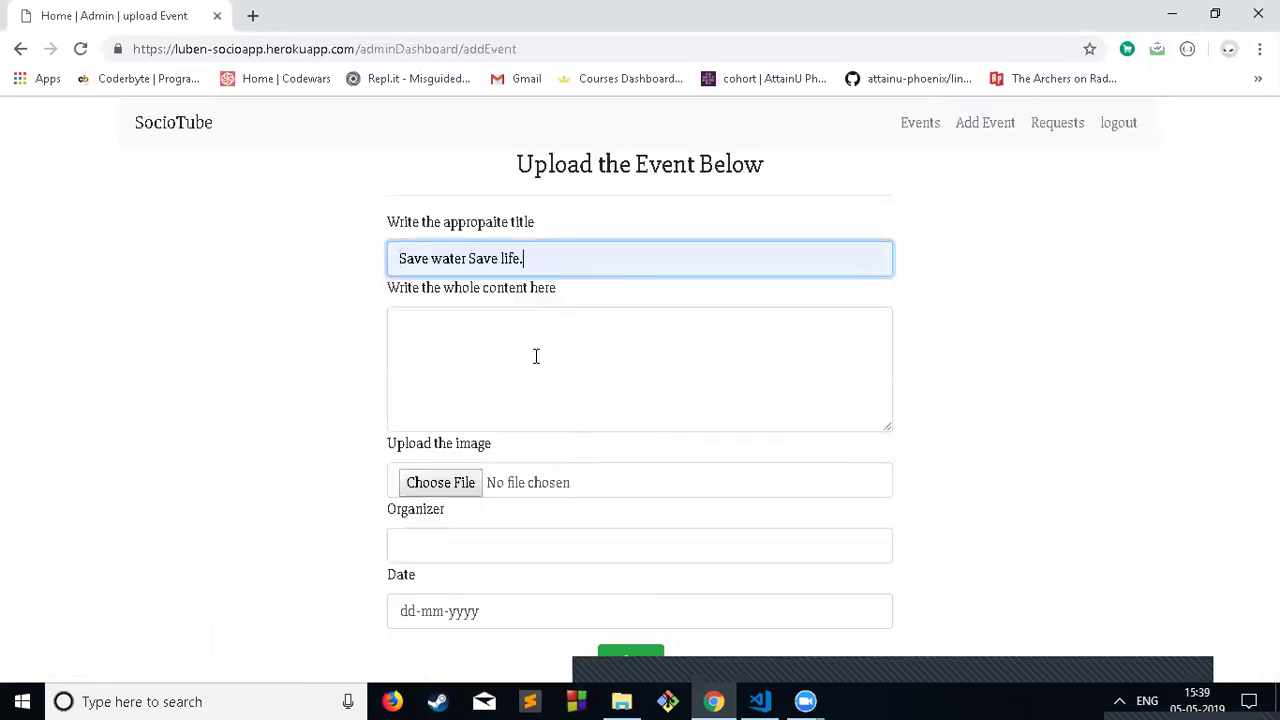
left_click(534, 357)
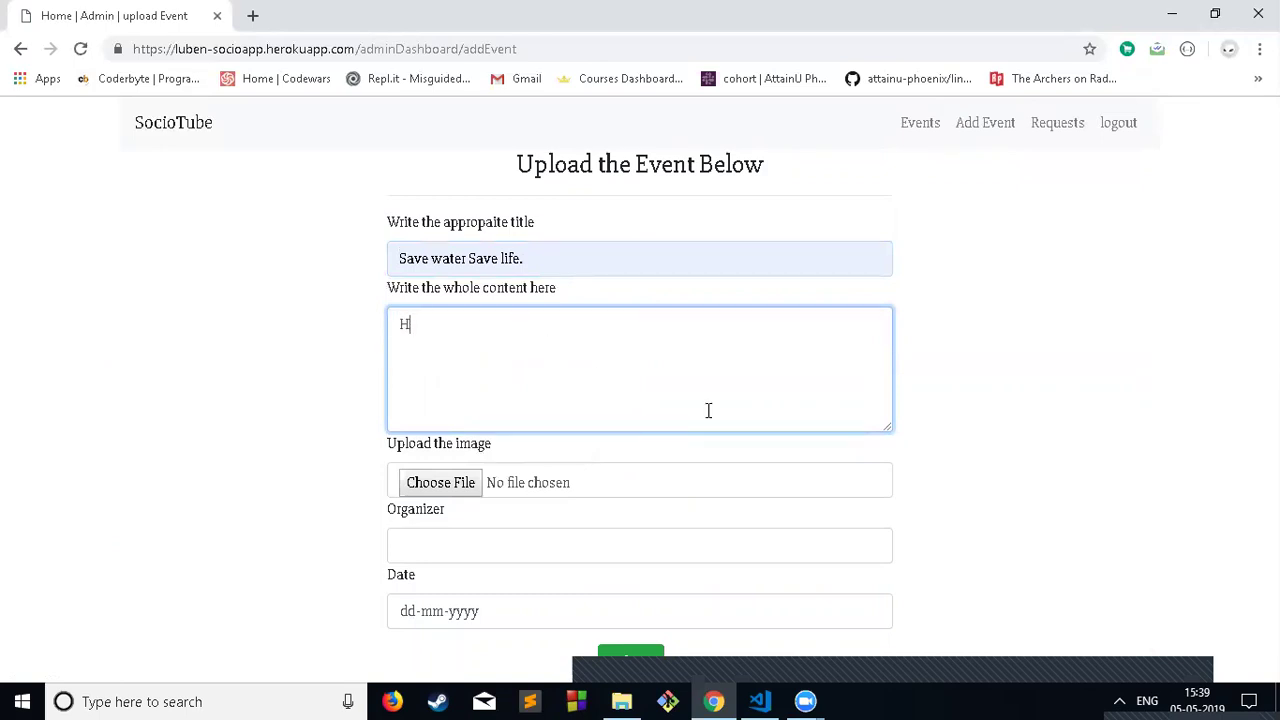
type("Hey guys lets as")
key("BackSpace")
key("BackSpace")
type("save twa")
key("BackSpace")
key("BackSpace")
key("BackSpace")
type("water")
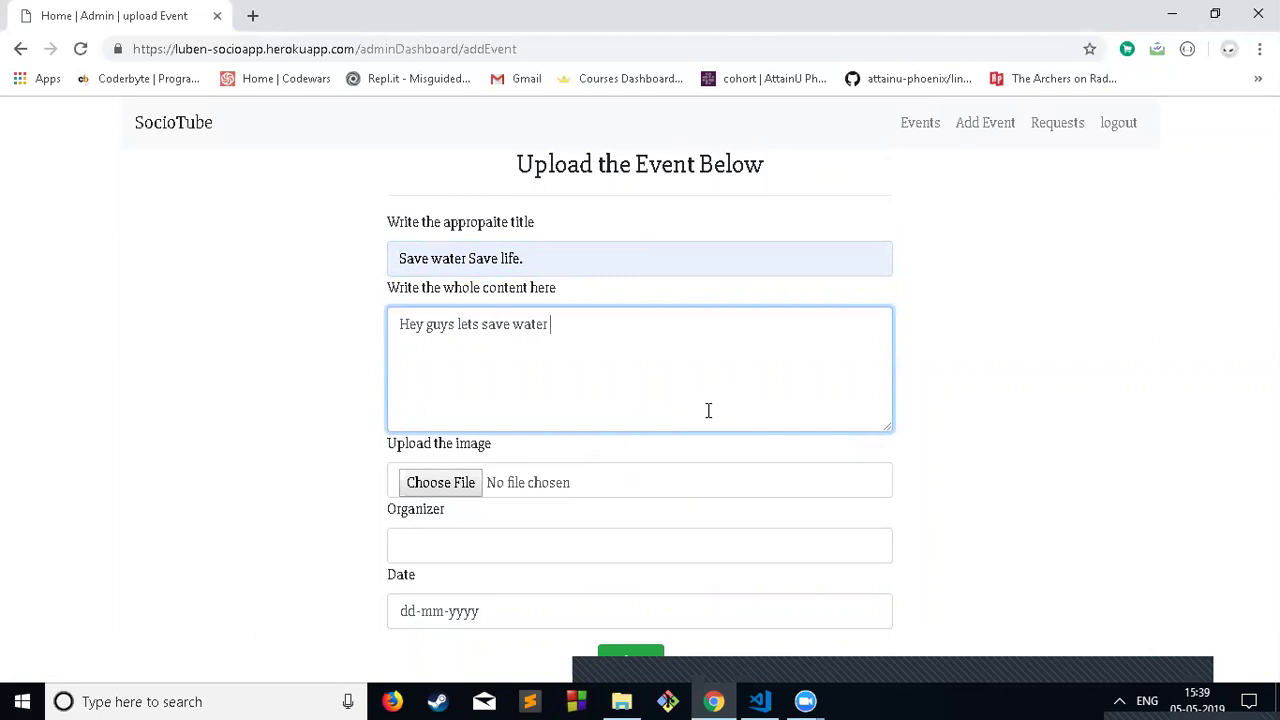
Step: Attach the jpg image, enter the organizer's name, set the date to 4 June 2019, and submit
left_click(455, 482)
scroll(420, 290, "down", 5)
scroll(377, 280, "down", 5)
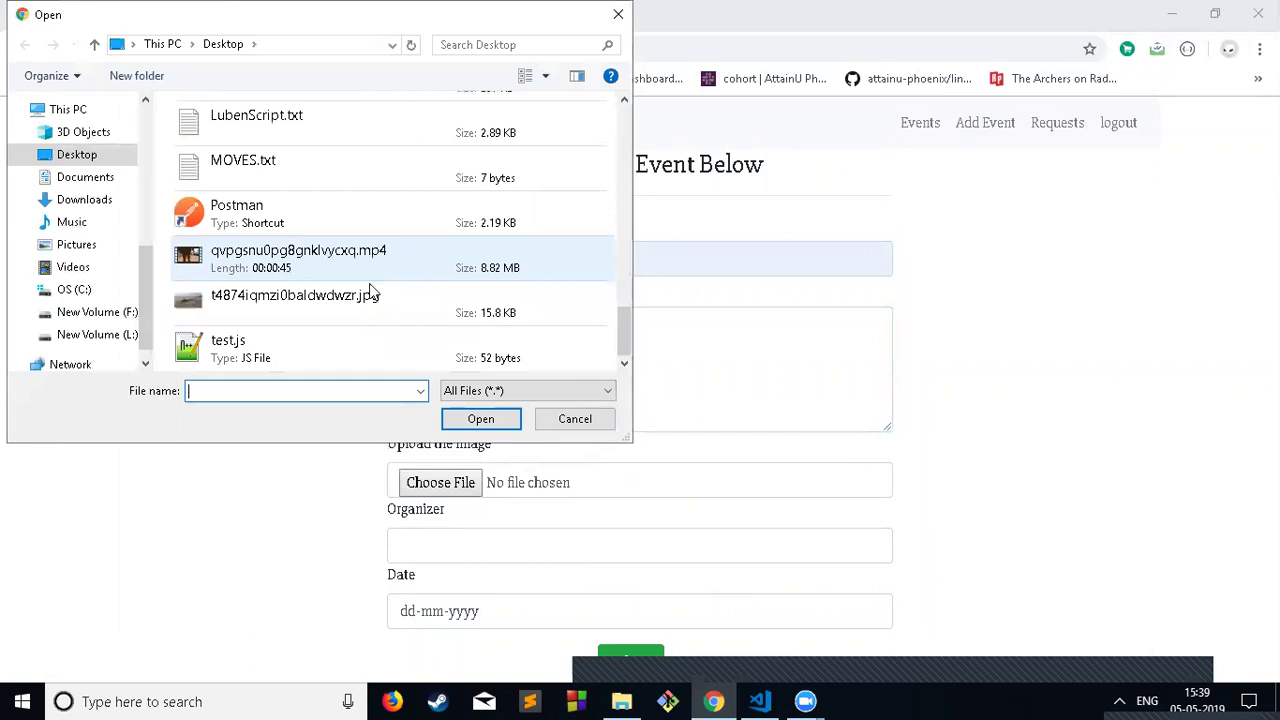
double_click(295, 305)
left_click(520, 558)
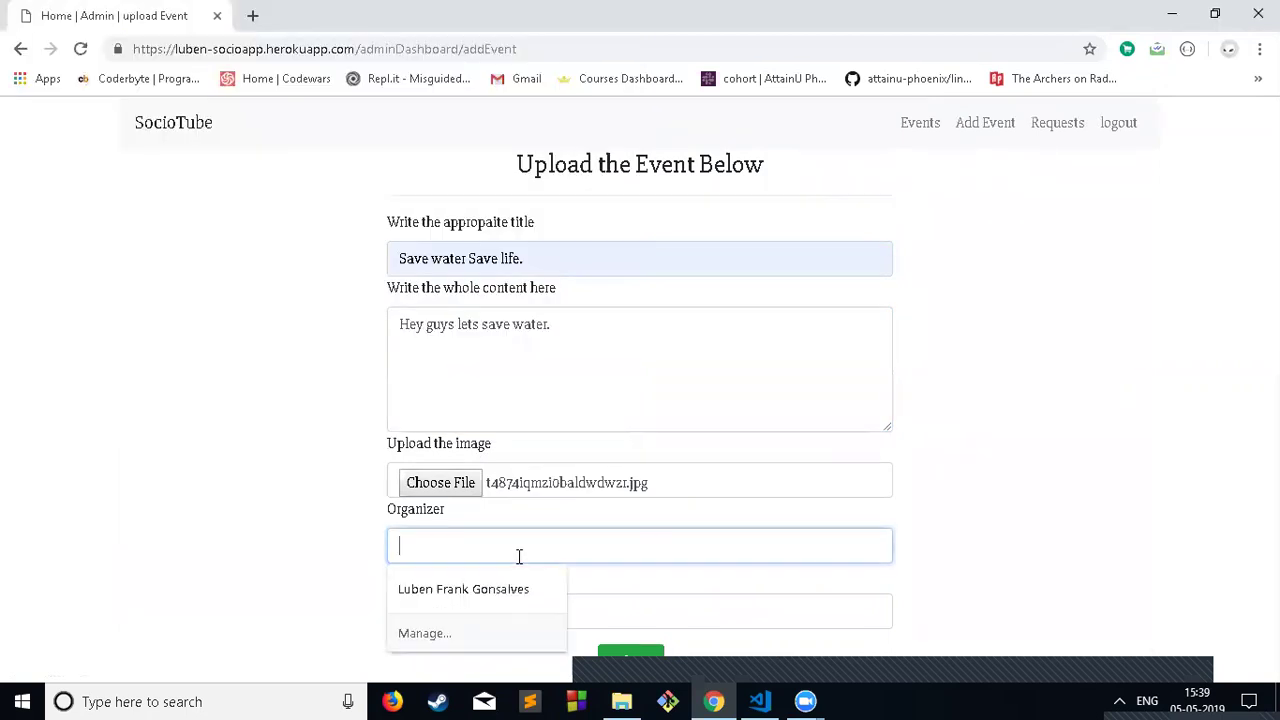
type("luben")
key("Tab")
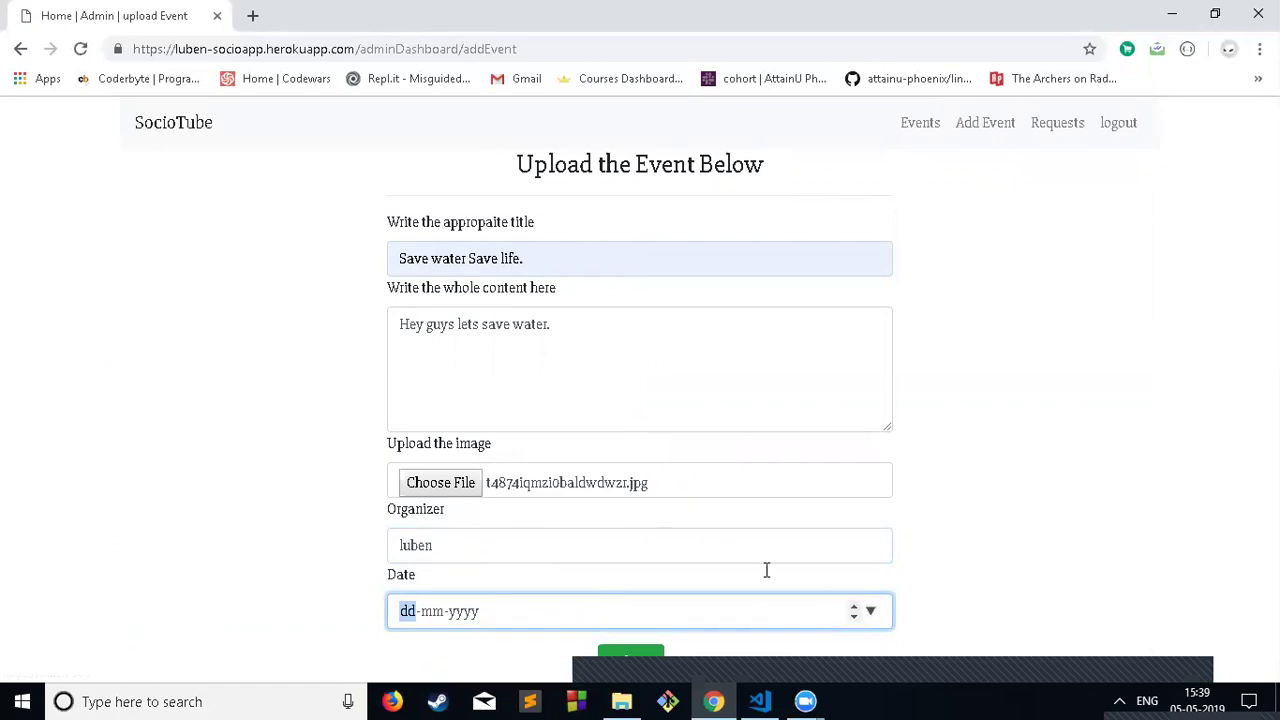
left_click(872, 611)
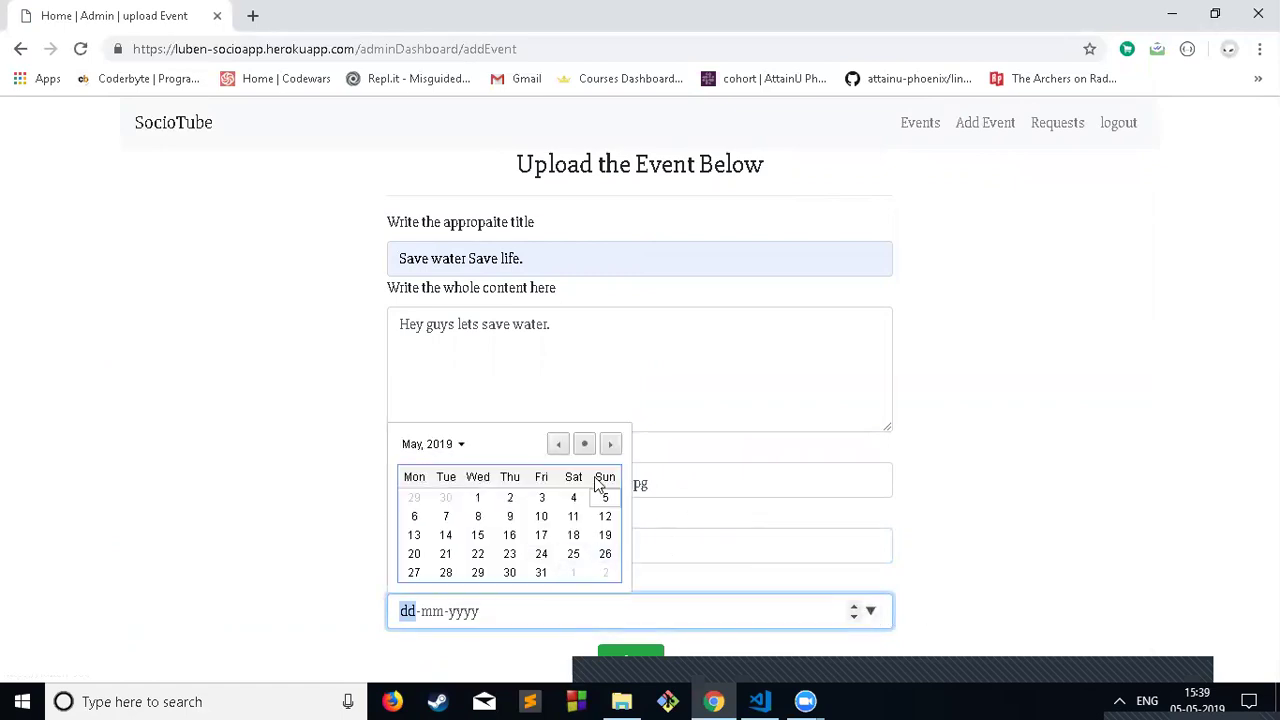
left_click(610, 444)
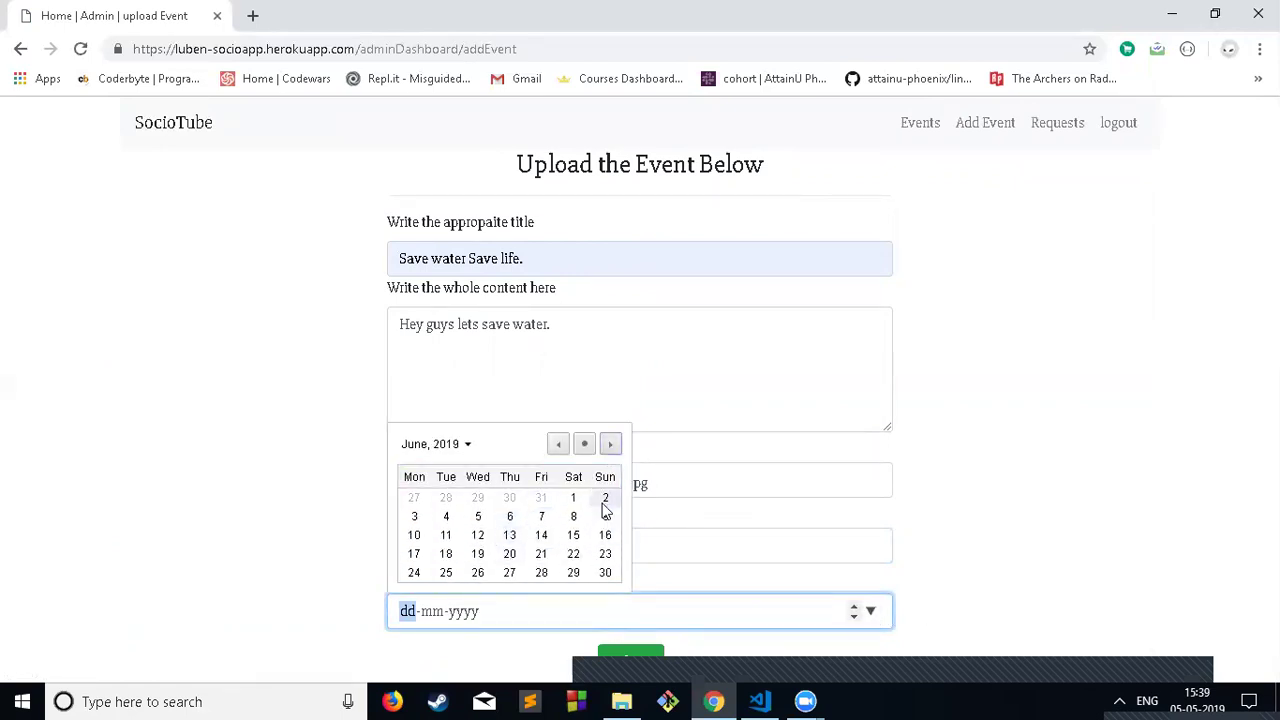
left_click(450, 518)
left_click(630, 651)
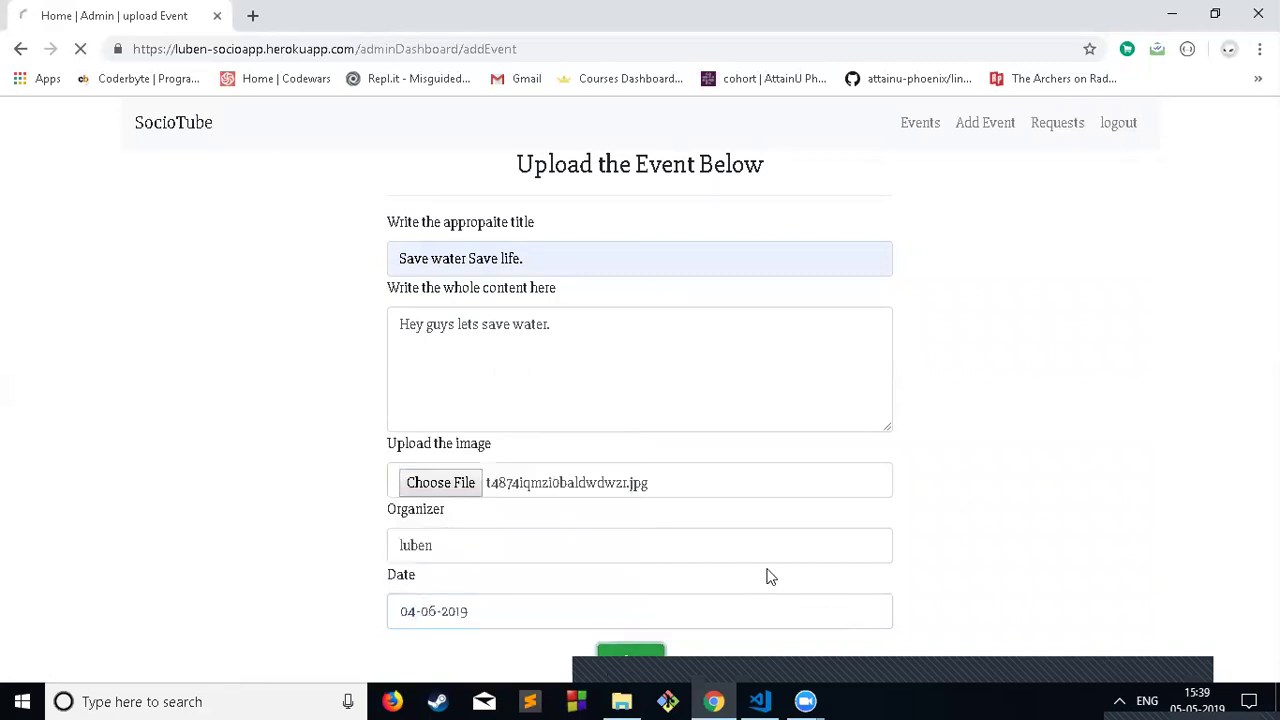
Step: Check the new event in the Events gallery and the empty Requests list, then log out of admin
left_click(914, 124)
scroll(753, 283, "down", 10)
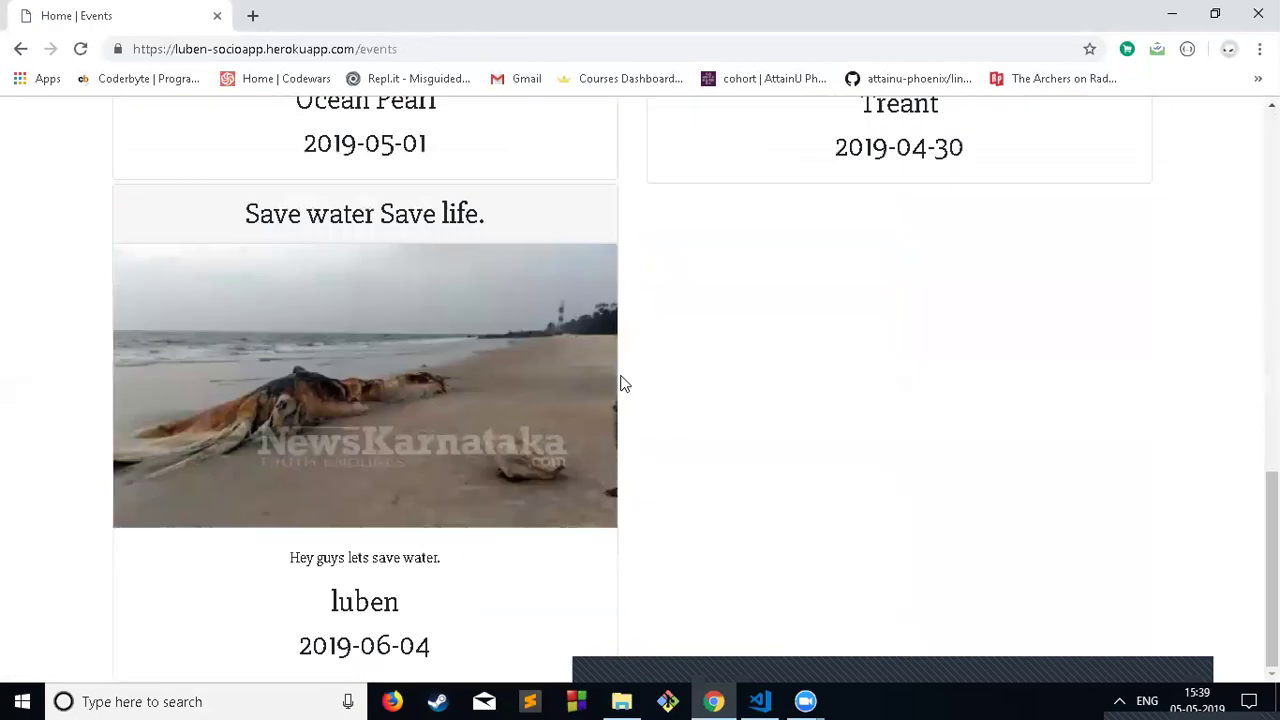
scroll(620, 380, "up", 9)
scroll(650, 315, "down", 10)
scroll(356, 356, "up", 10)
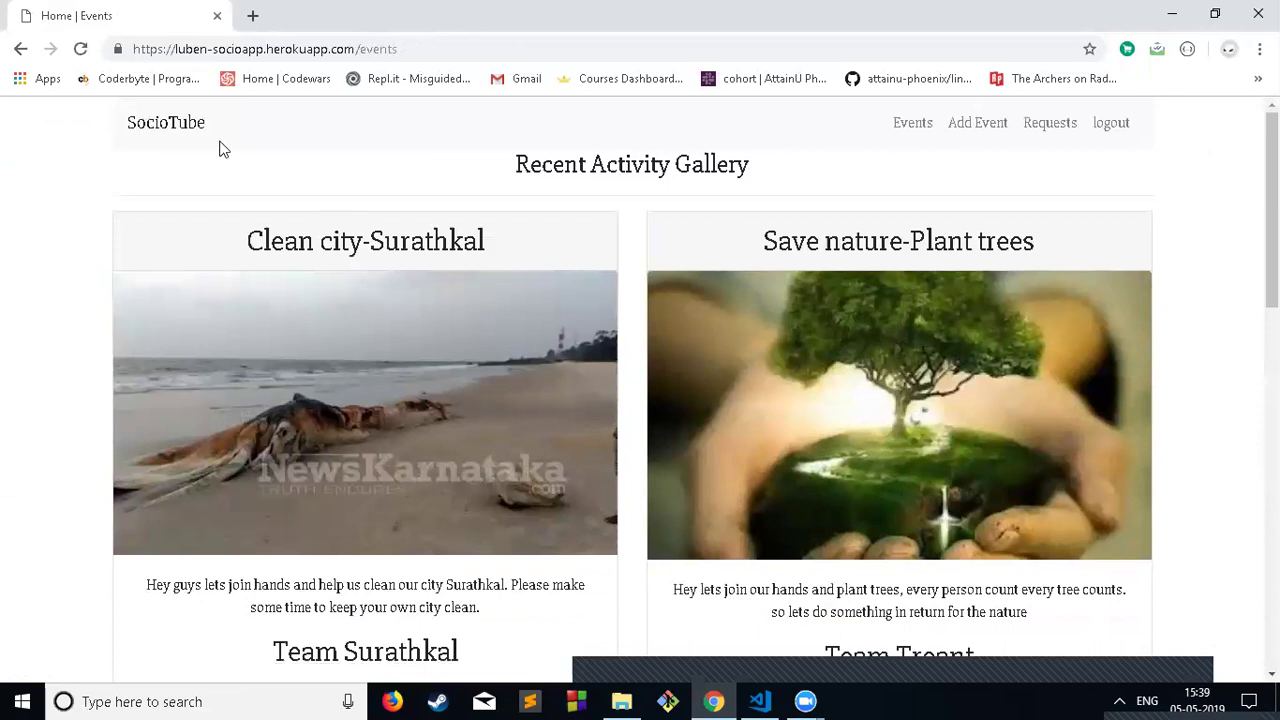
left_click(1030, 131)
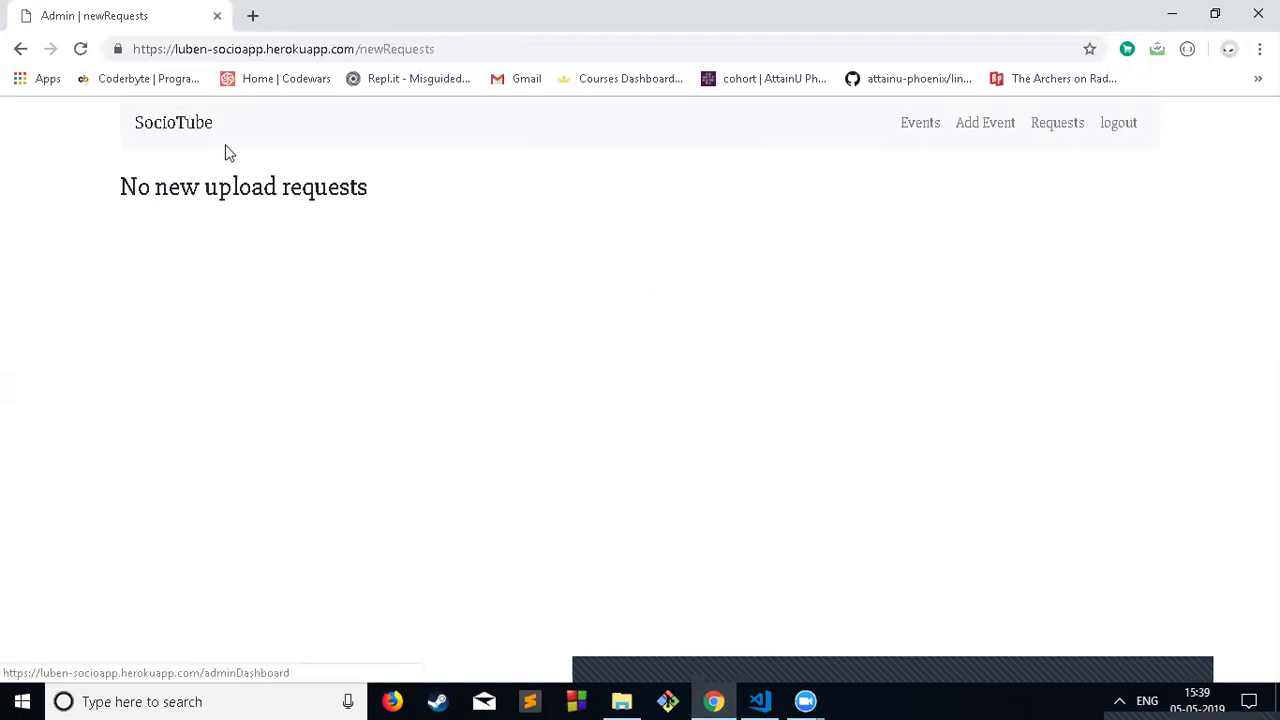
left_click(194, 132)
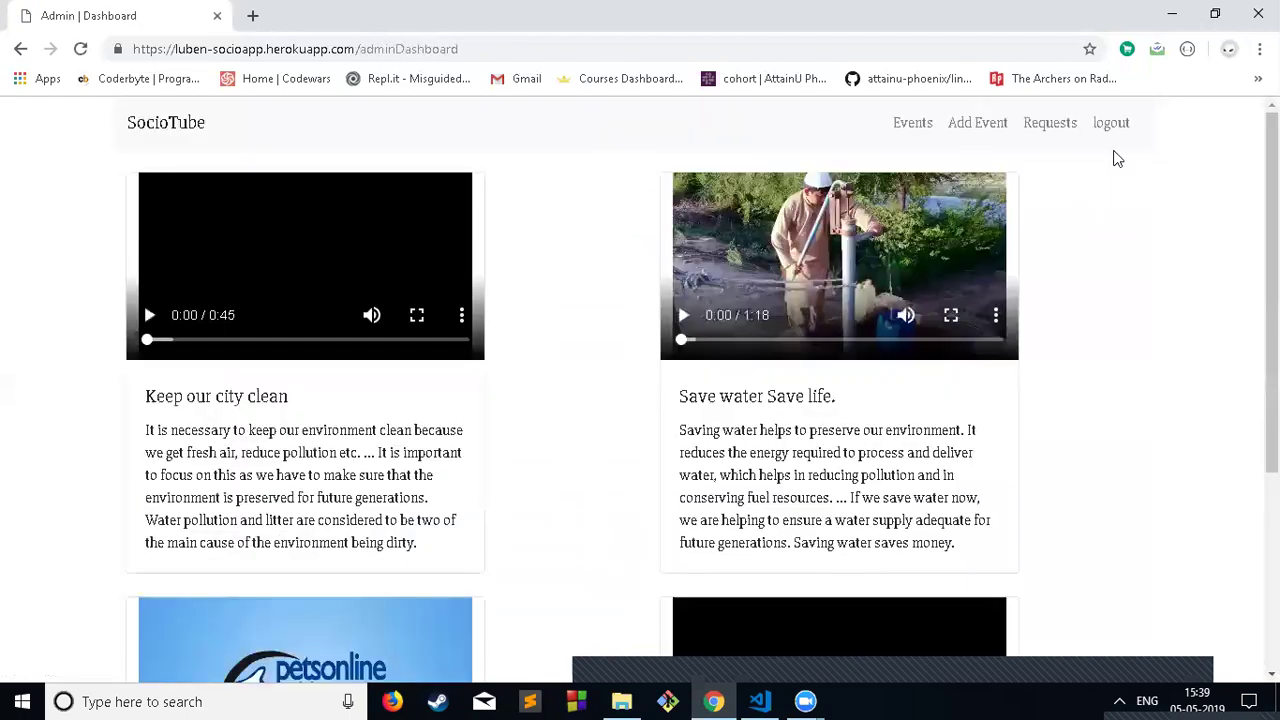
left_click(1111, 124)
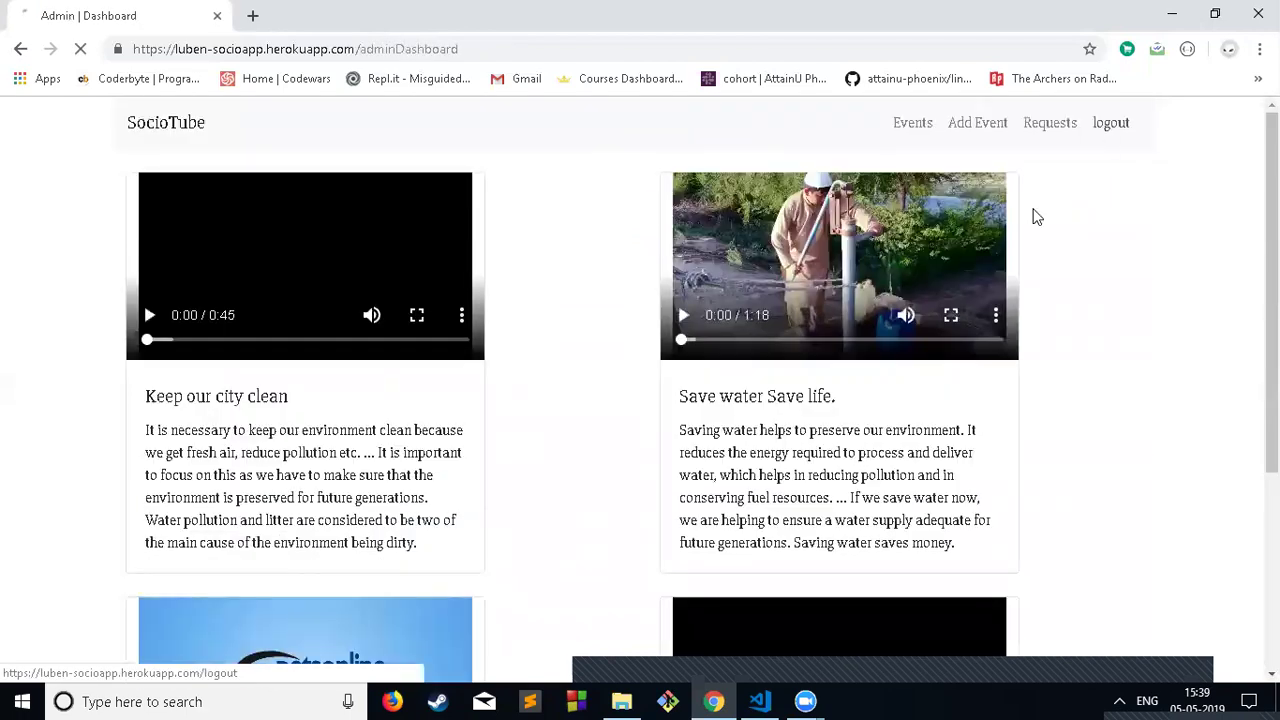
Step: Sign in as the user with the saved email and password, then open My videos
left_click(582, 282)
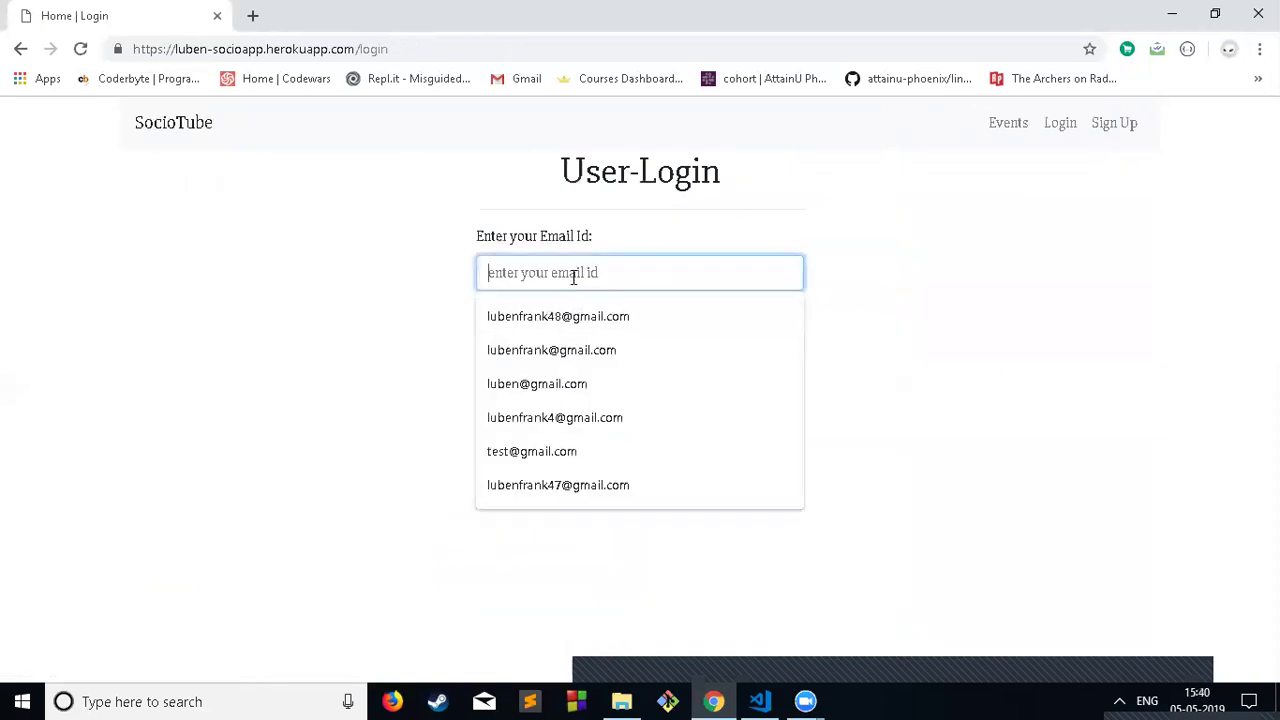
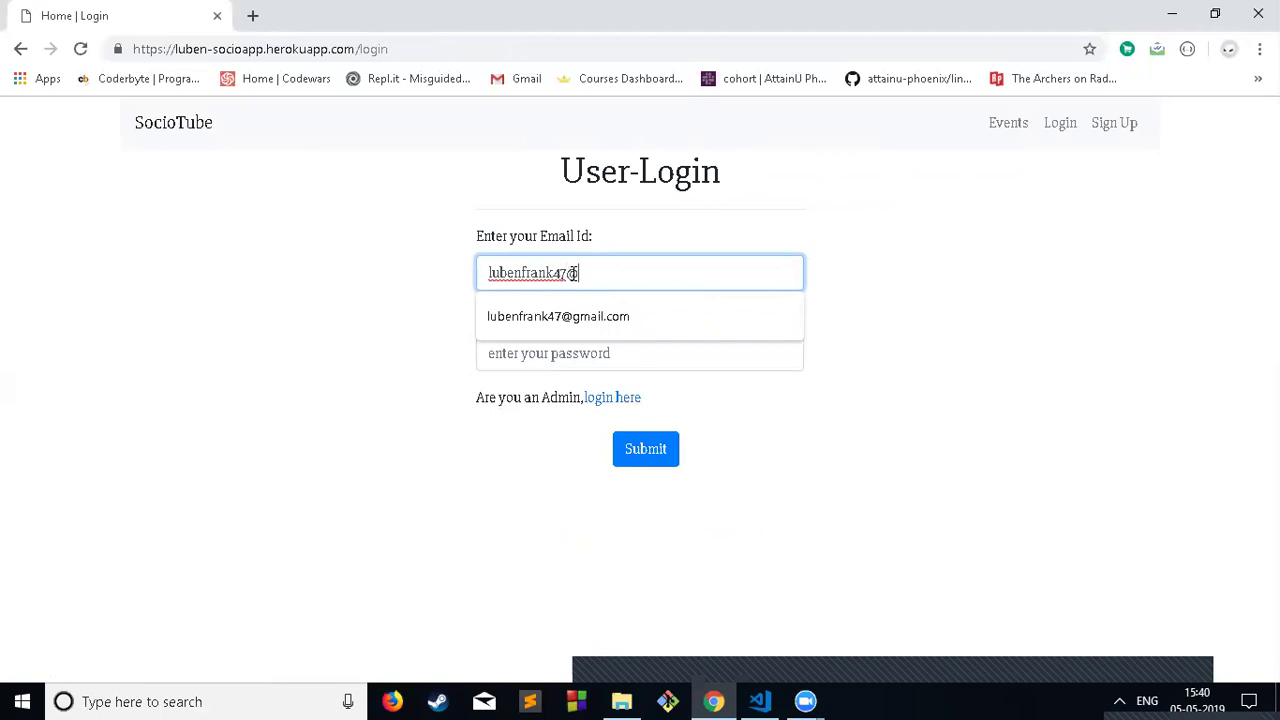
type("67")
key("BackSpace")
key("Down")
key("Tab")
type("••")
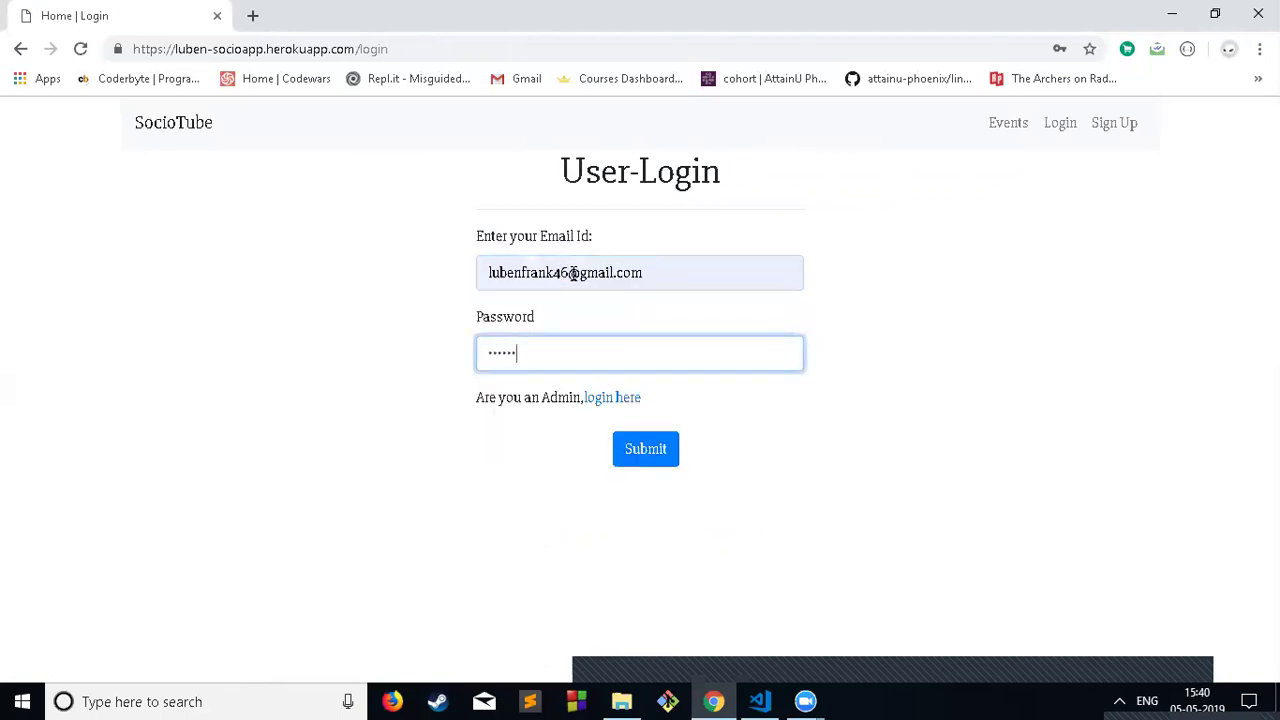
key("Return")
scroll(787, 381, "down", 3)
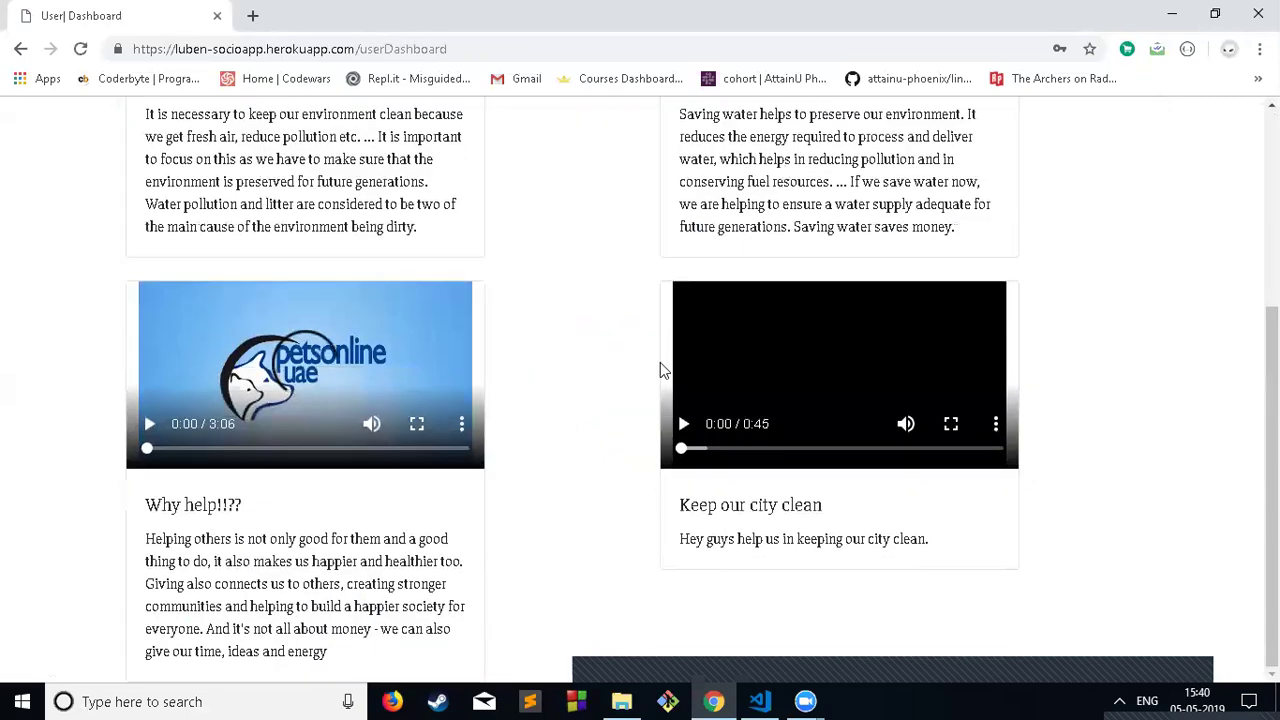
scroll(760, 450, "up", 3)
left_click(1040, 122)
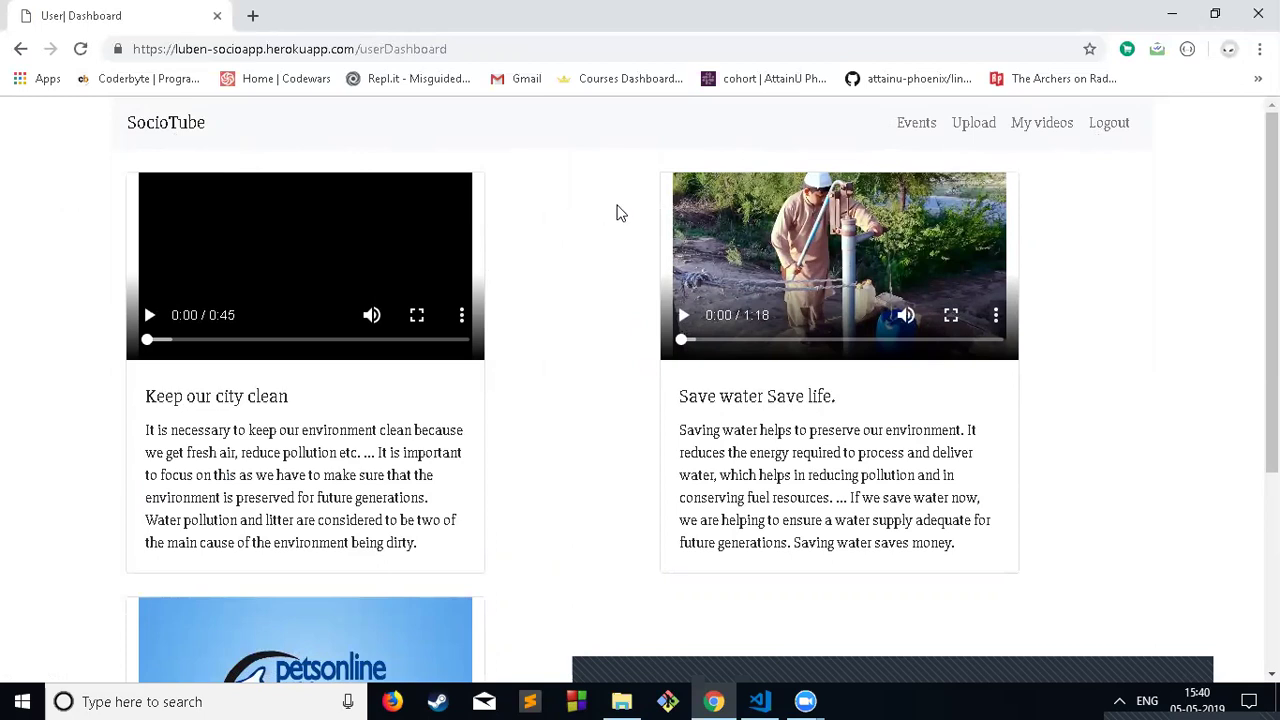
scroll(557, 311, "down", 3)
scroll(596, 343, "up", 3)
left_click_drag(477, 49, 129, 52)
left_click(461, 131)
scroll(537, 277, "down", 1)
scroll(540, 280, "down", 2)
scroll(563, 298, "up", 3)
left_click(915, 130)
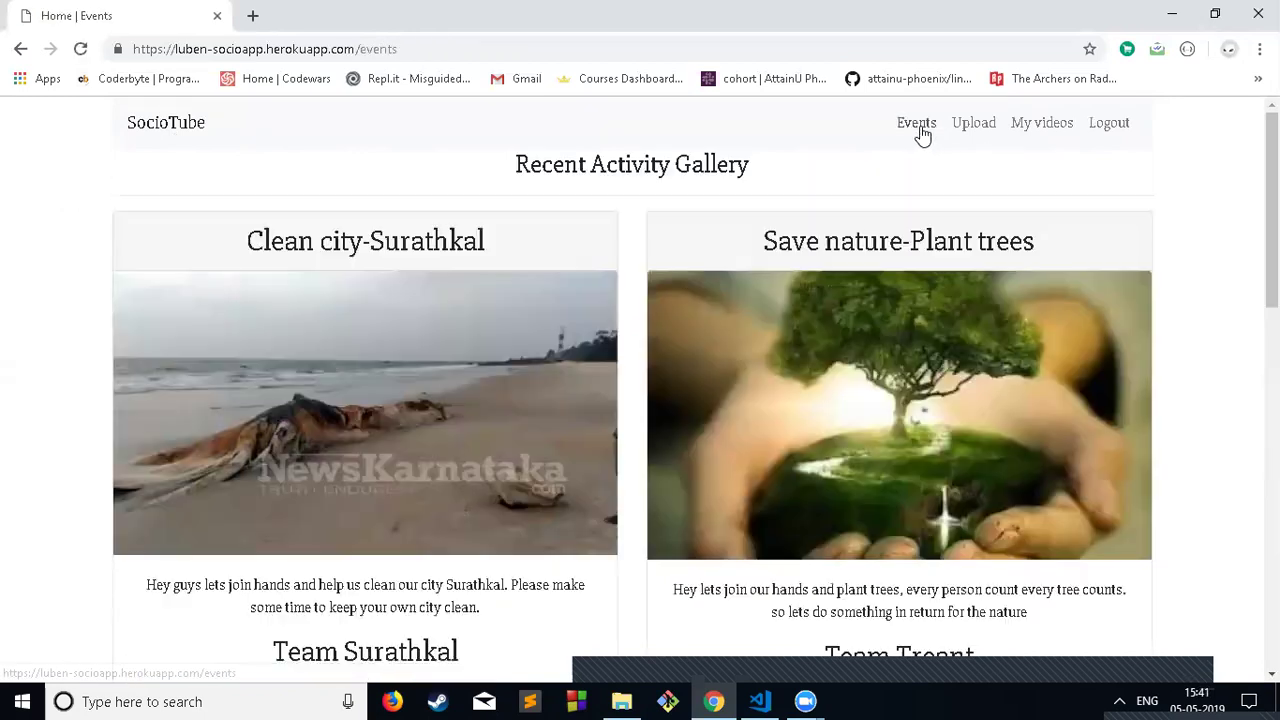
left_click(985, 128)
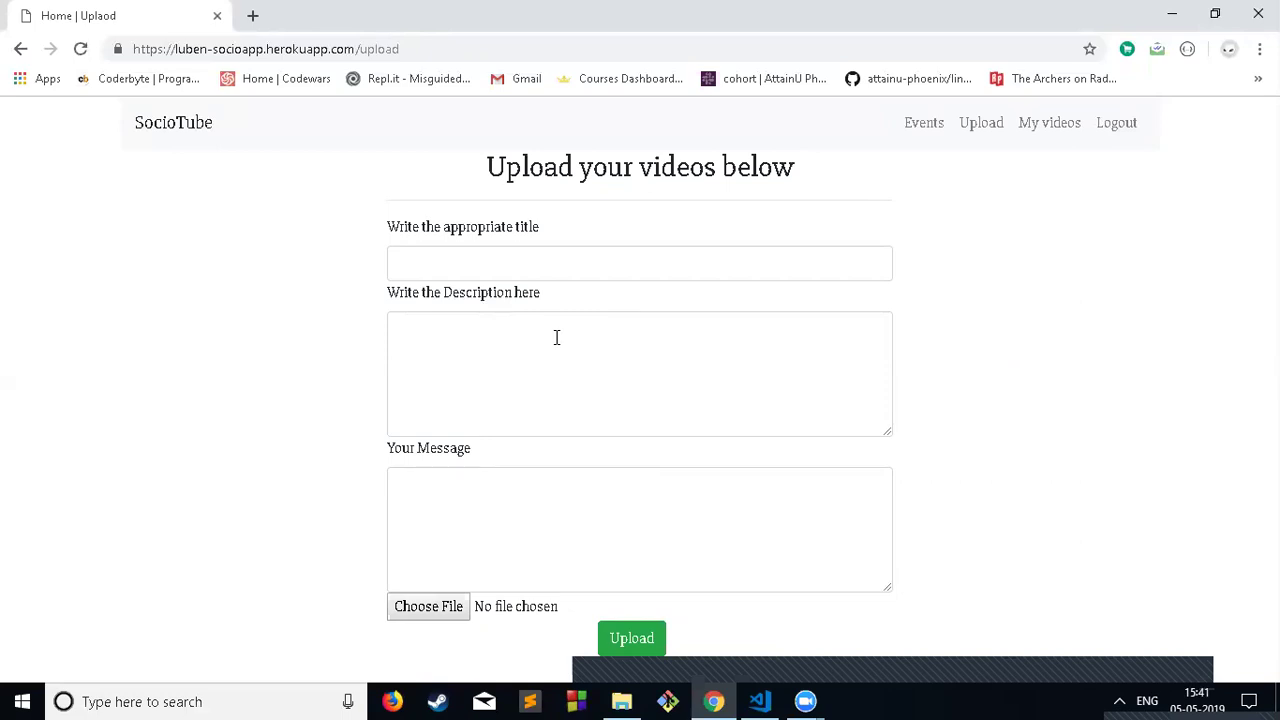
left_click(916, 125)
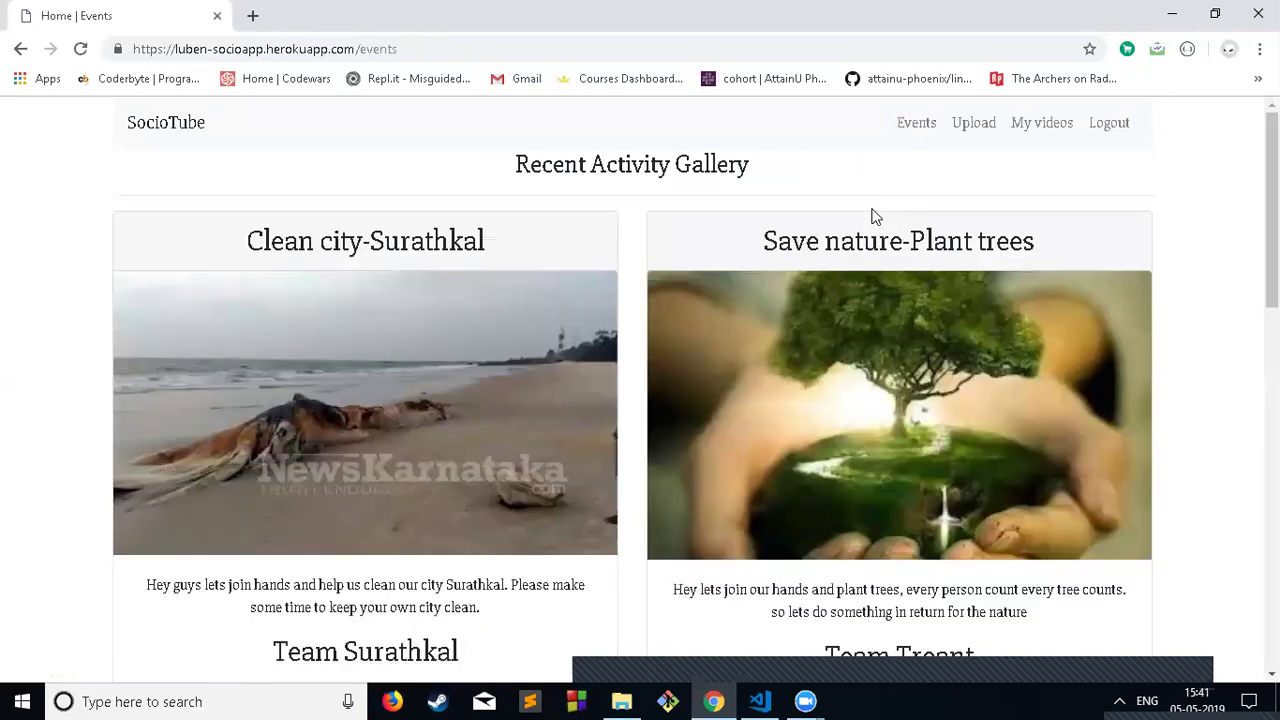
left_click(186, 121)
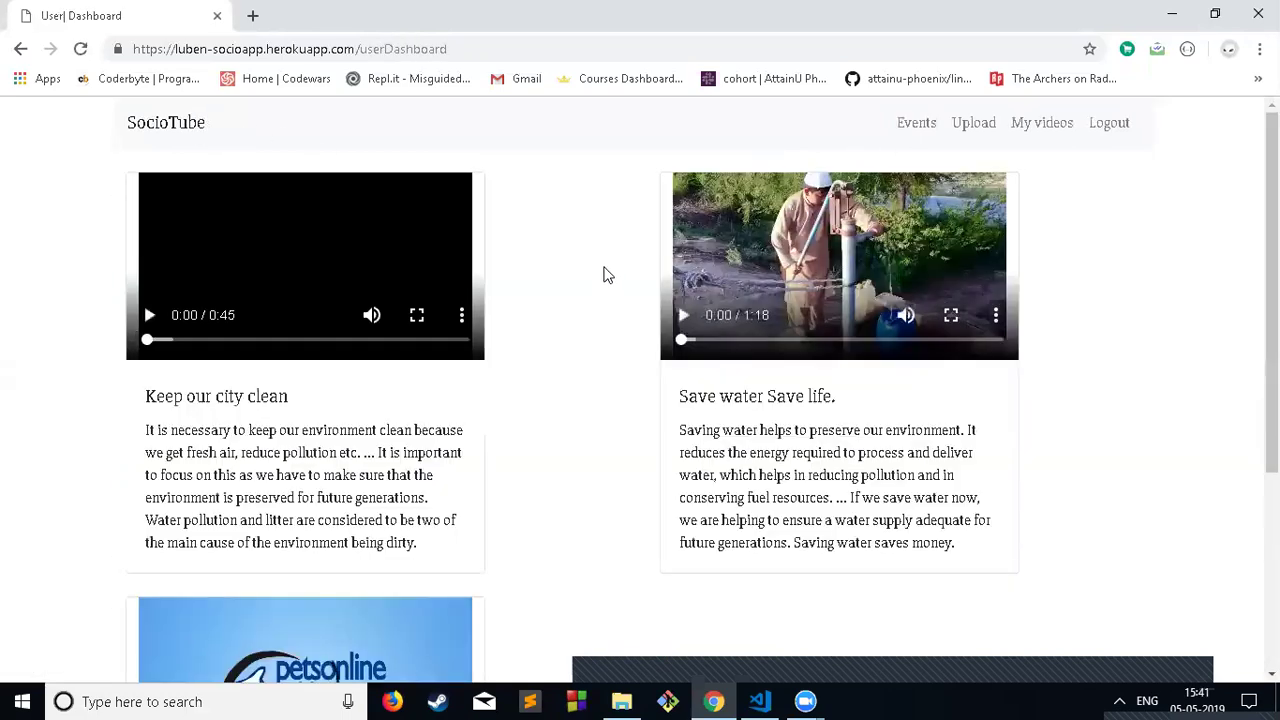
scroll(583, 320, "down", 3)
scroll(583, 320, "up", 3)
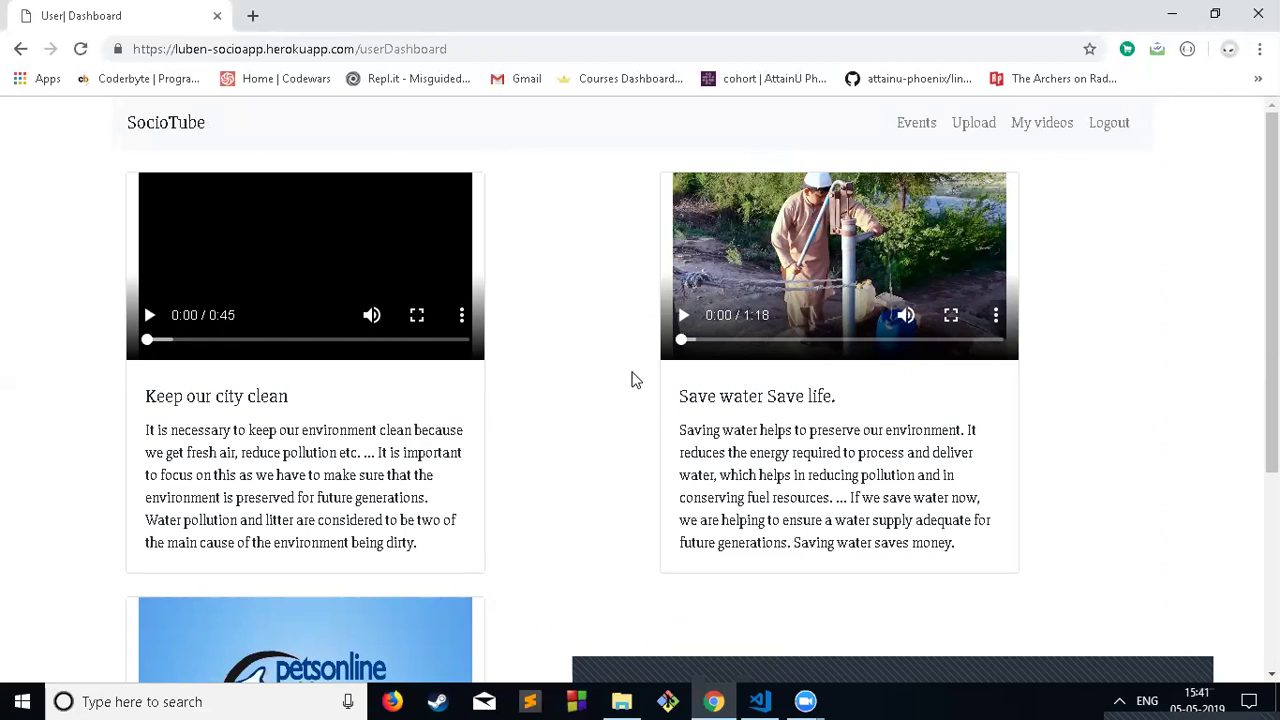
scroll(634, 377, "down", 3)
scroll(617, 376, "up", 3)
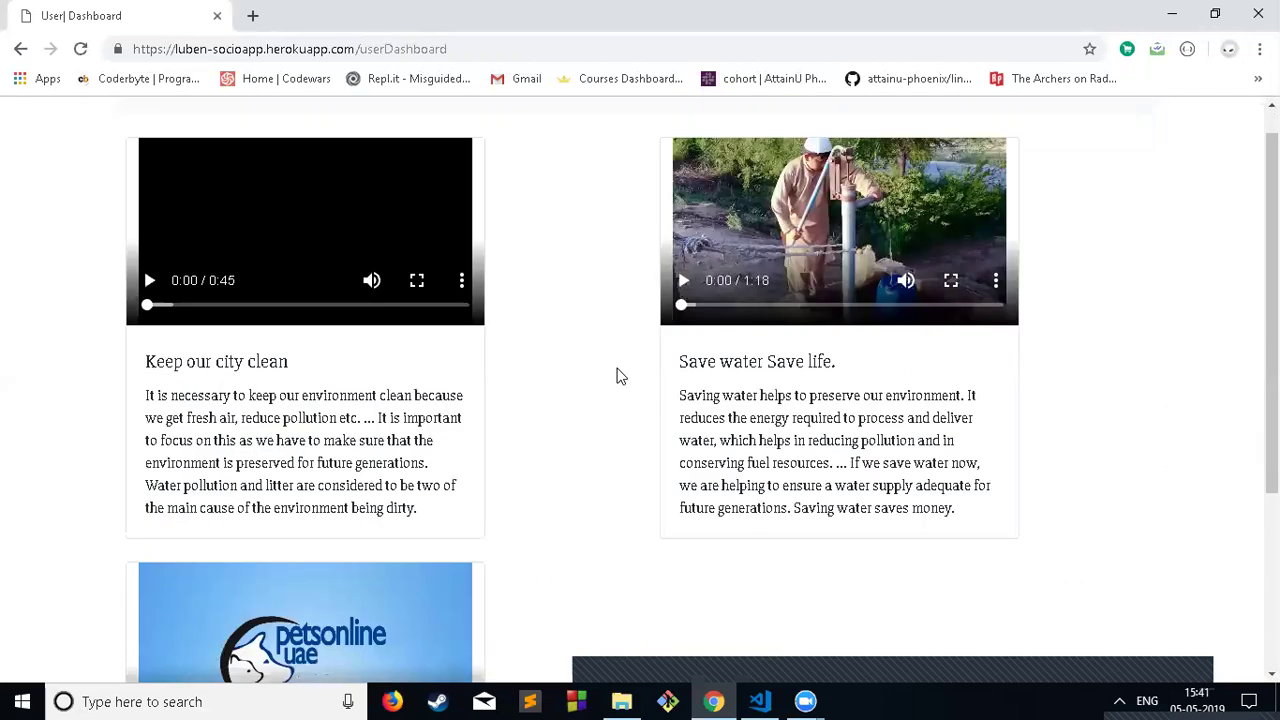
left_click(191, 132)
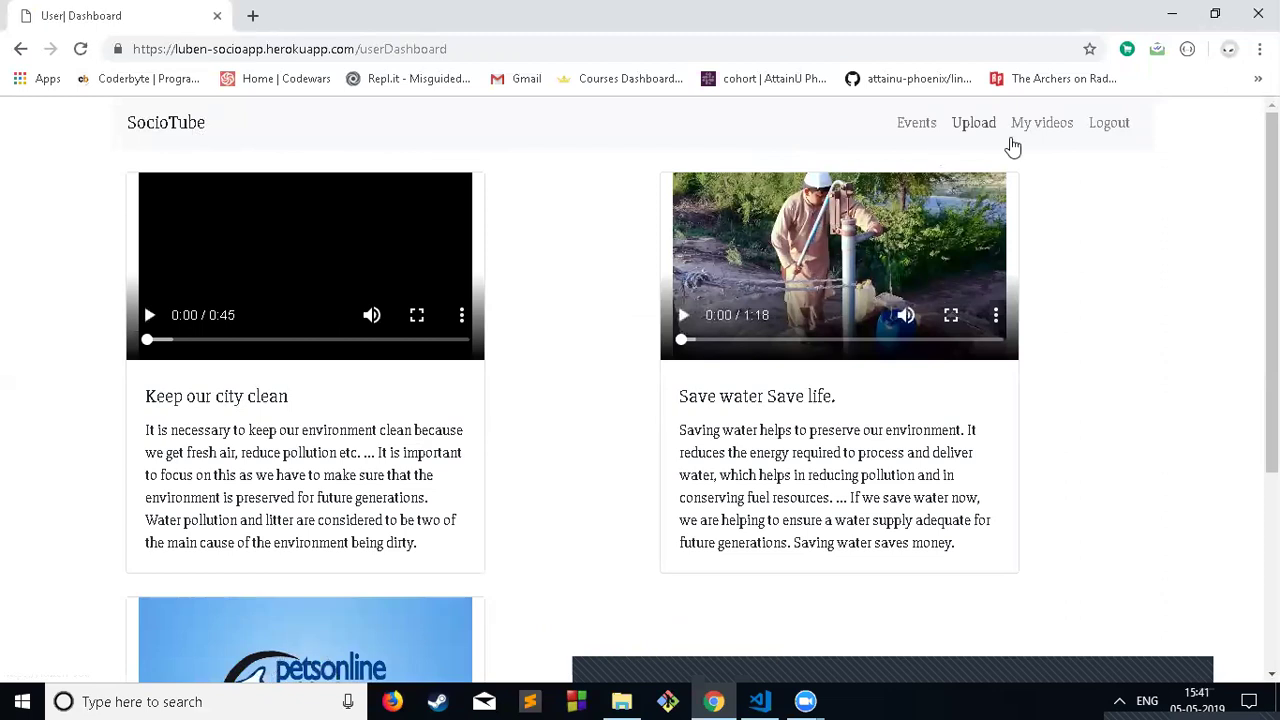
left_click(920, 126)
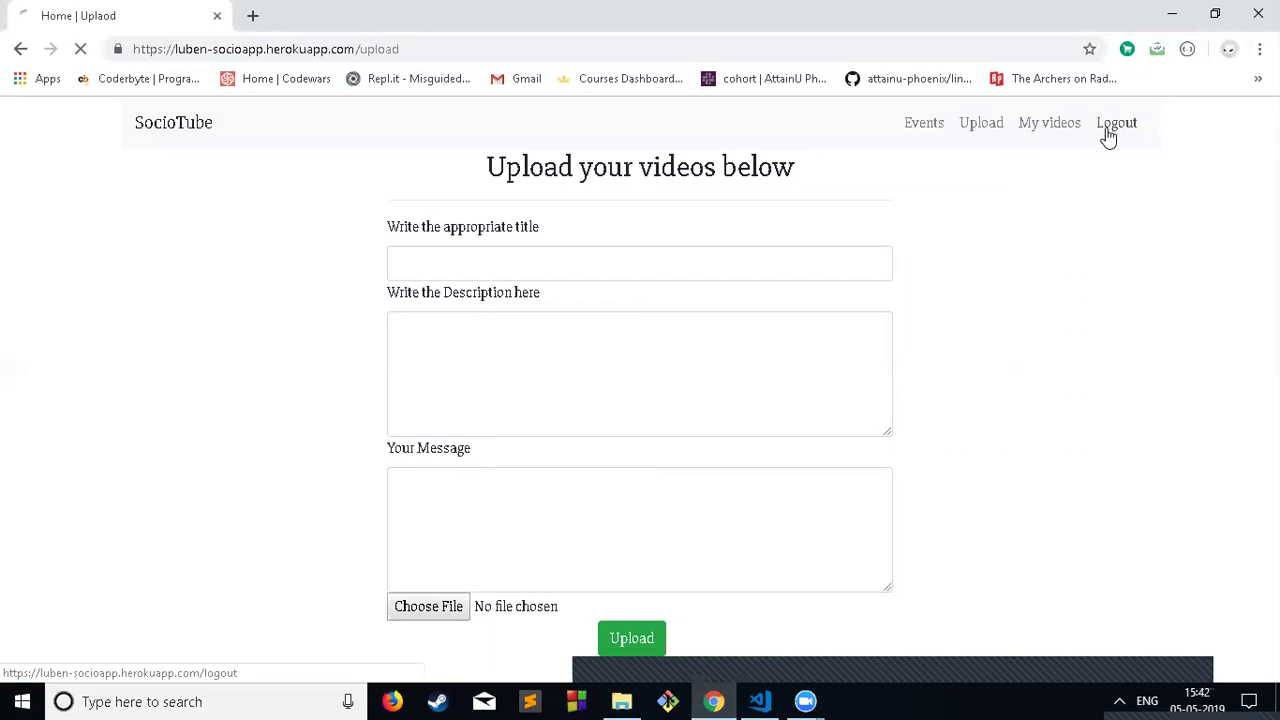
Step: Log out, open Admin-Login with the saved admin e-mail autofilled, then open the SocioTube landing page
left_click(1100, 125)
left_click(606, 400)
left_click(623, 270)
left_click(611, 318)
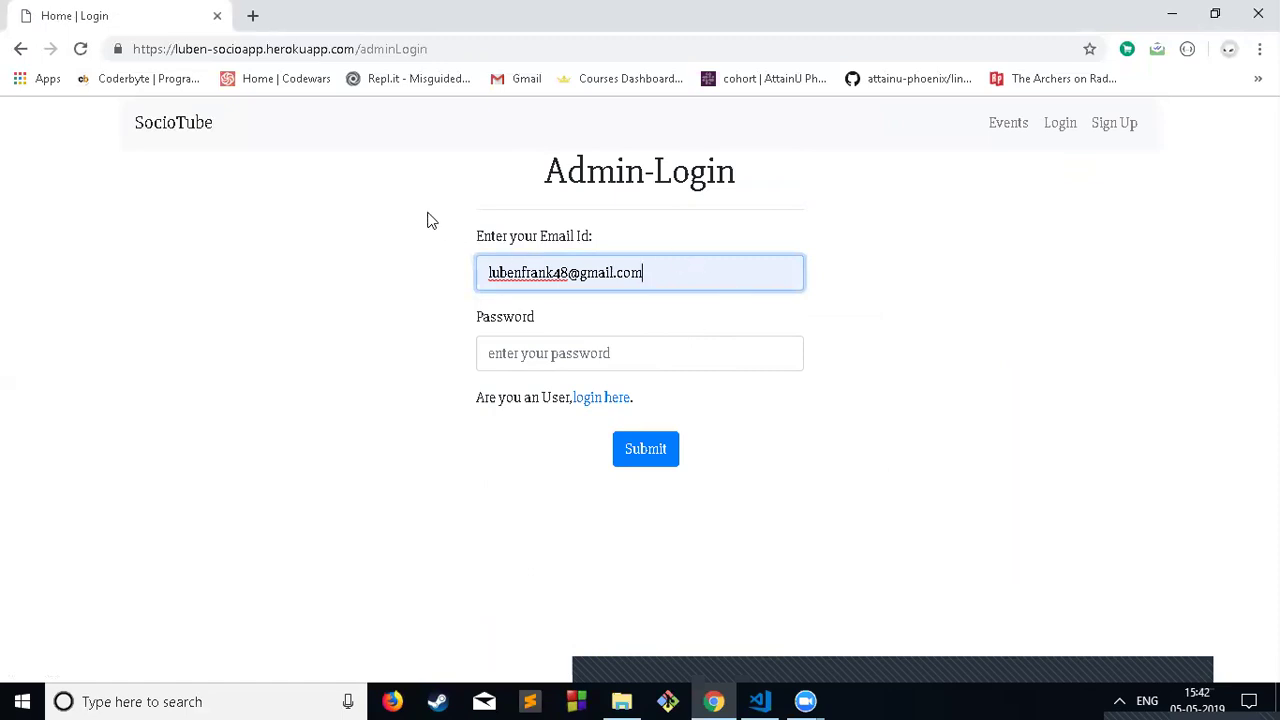
left_click(172, 124)
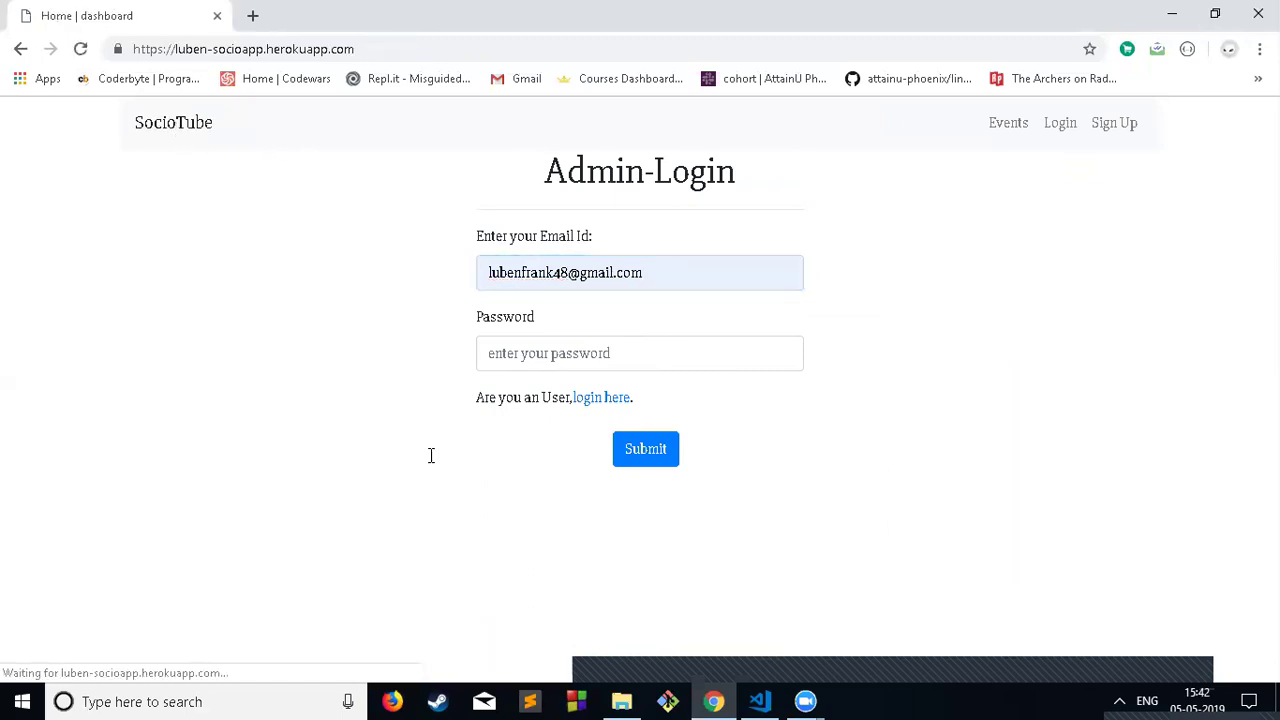
scroll(243, 420, "down", 2)
scroll(437, 400, "up", 2)
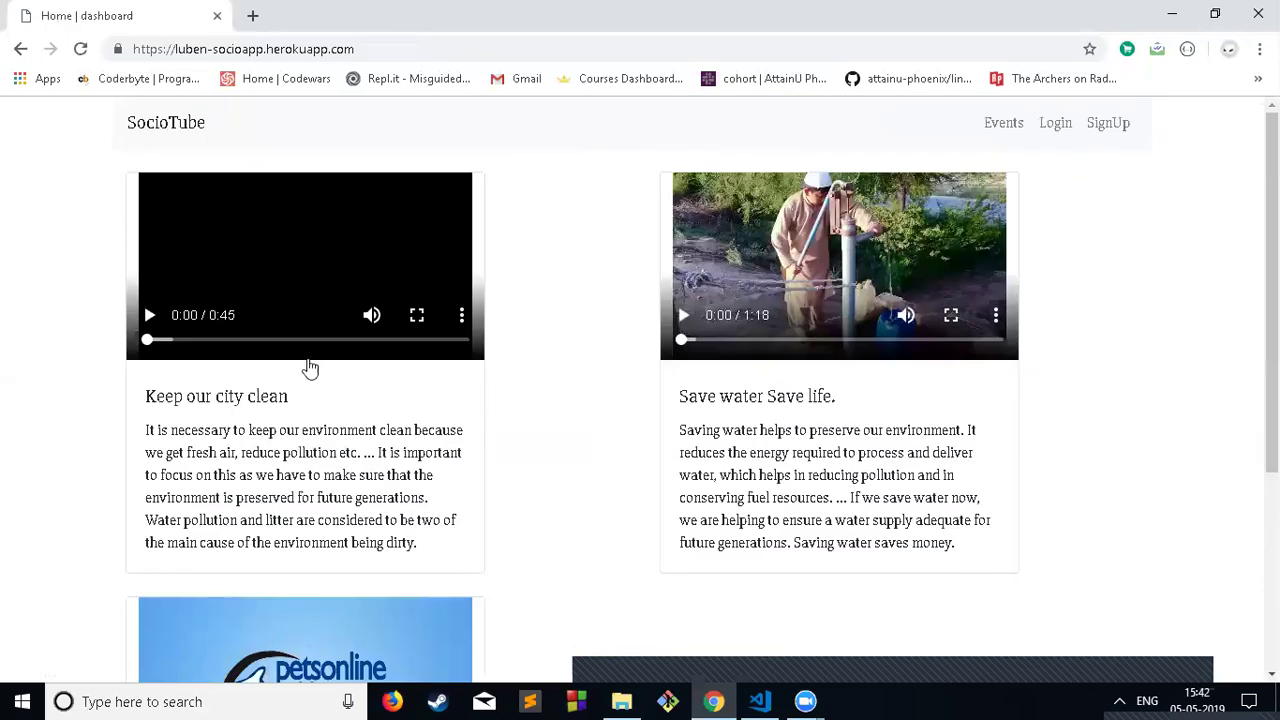
scroll(465, 394, "down", 2)
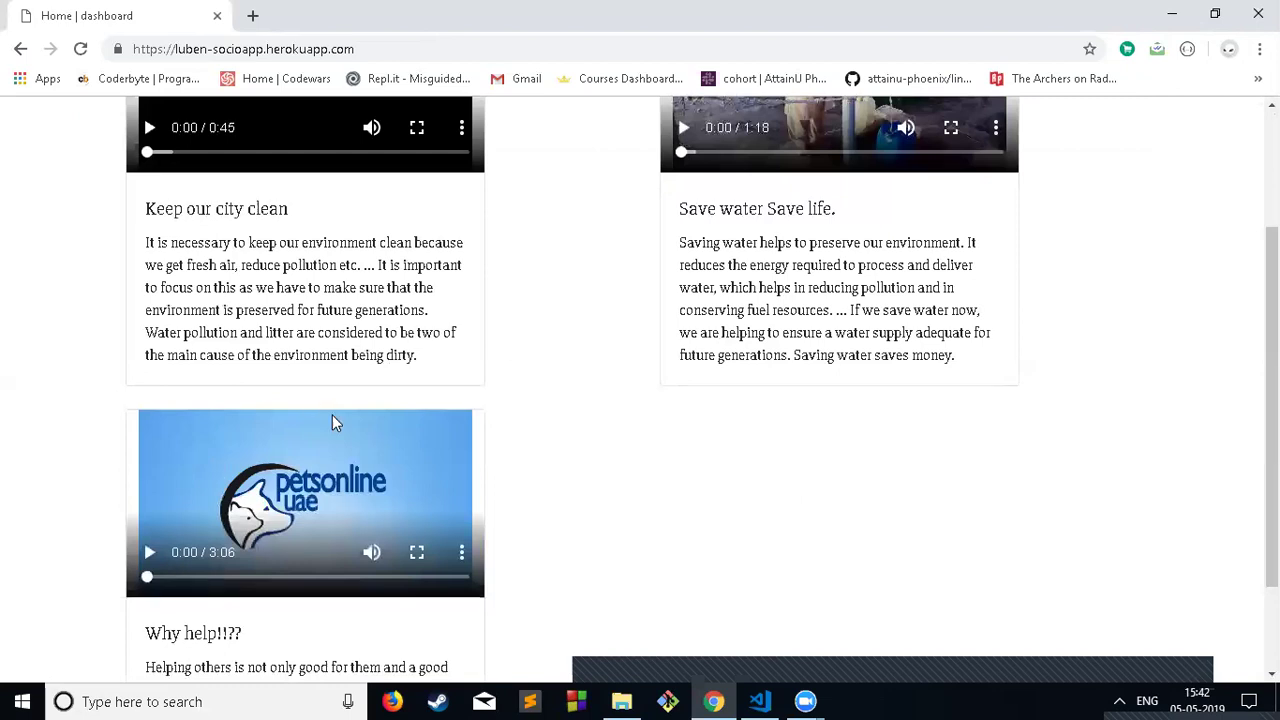
scroll(335, 422, "up", 1)
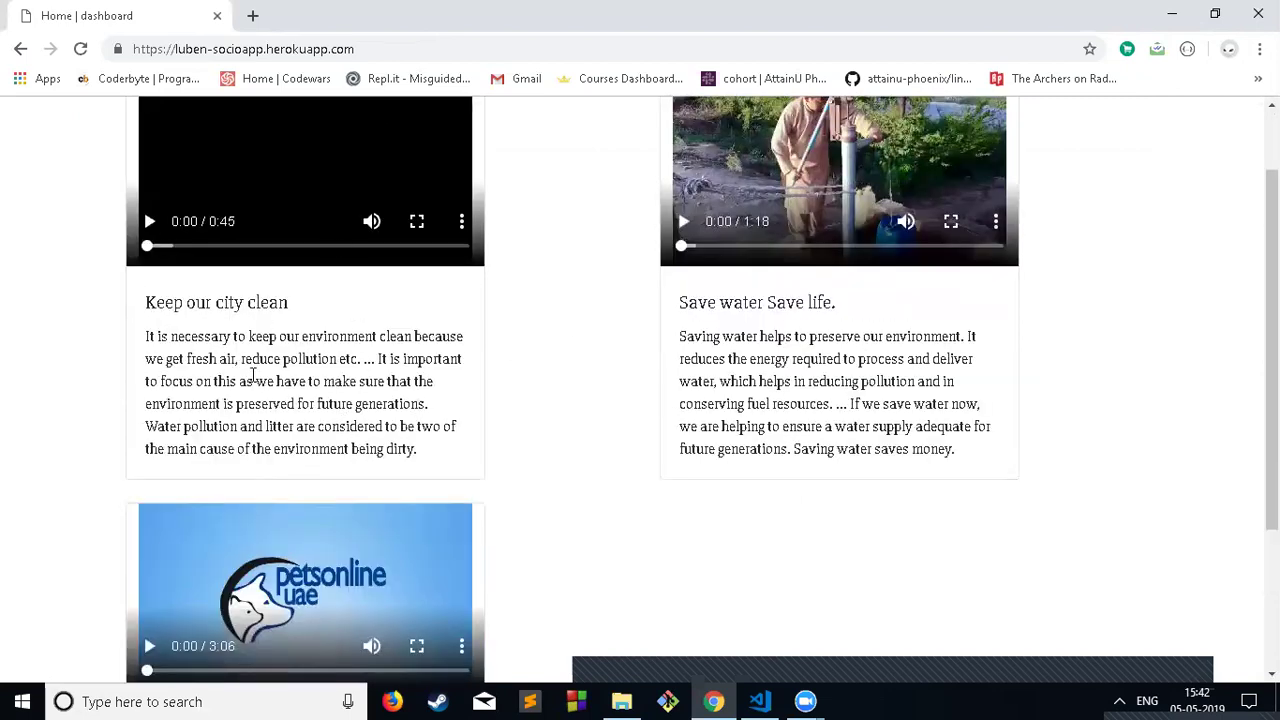
scroll(323, 391, "up", 1)
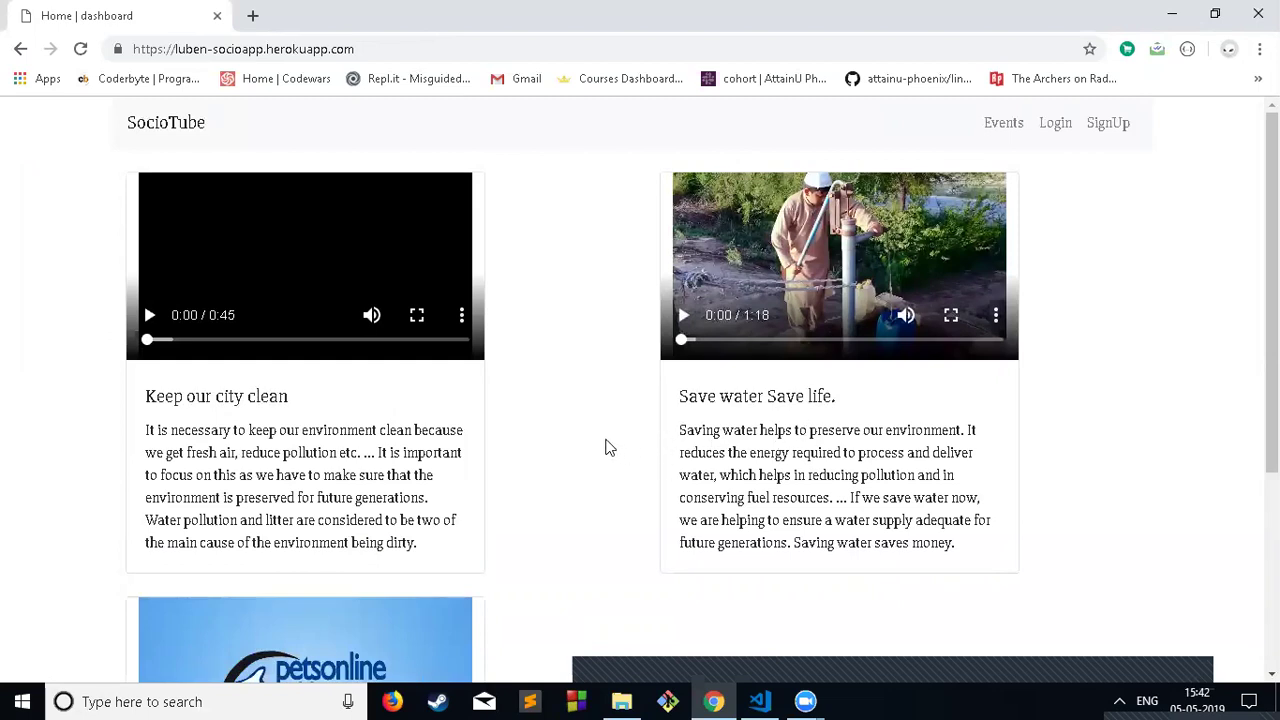
scroll(480, 478, "down", 3)
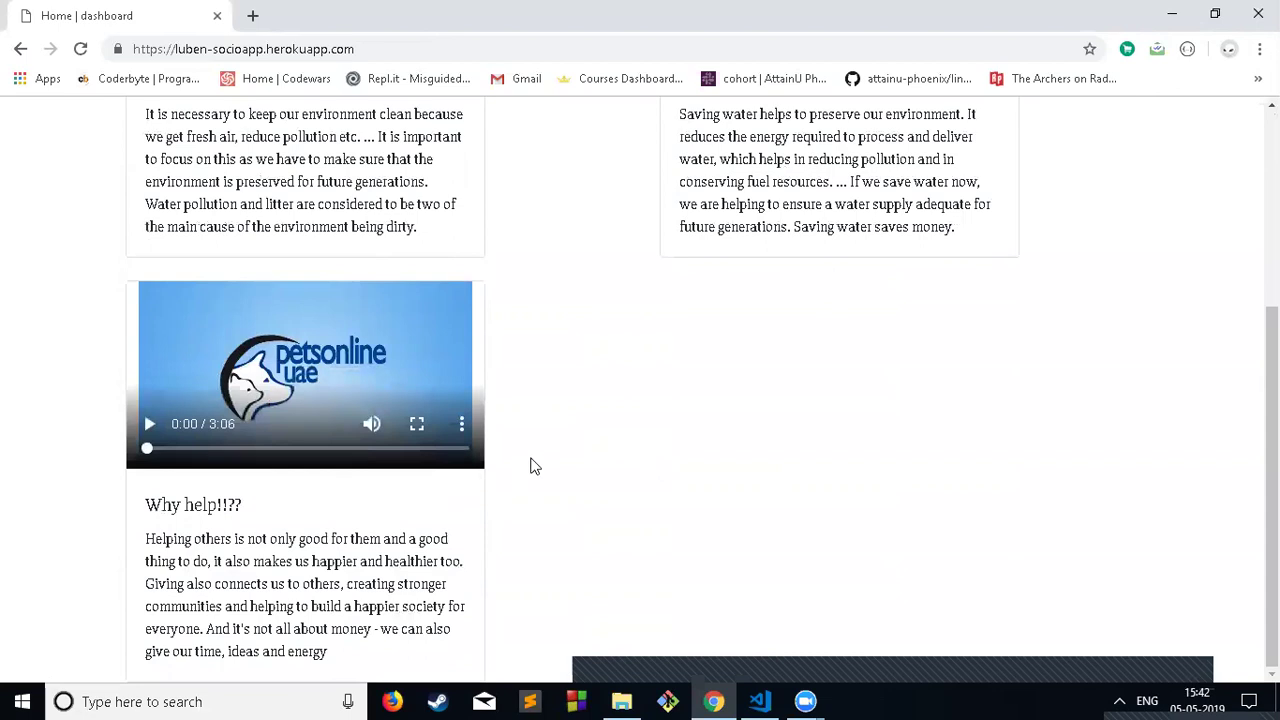
scroll(530, 465, "up", 2)
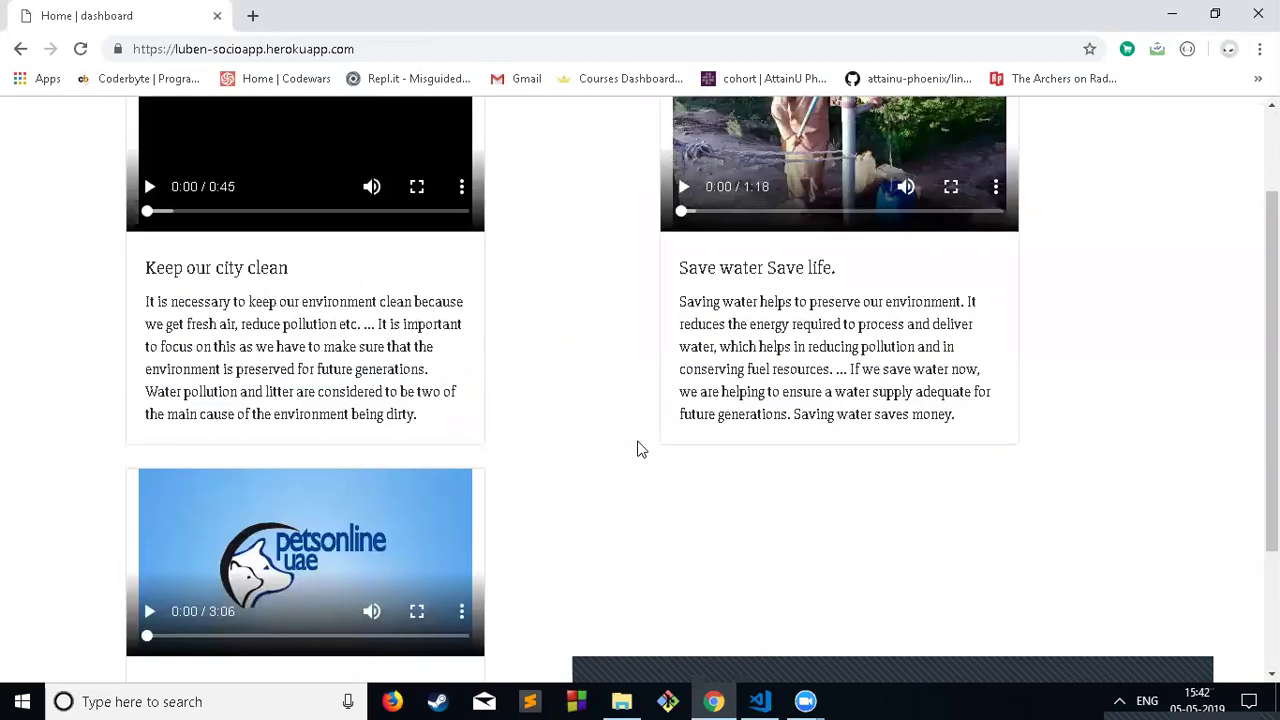
scroll(523, 411, "up", 2)
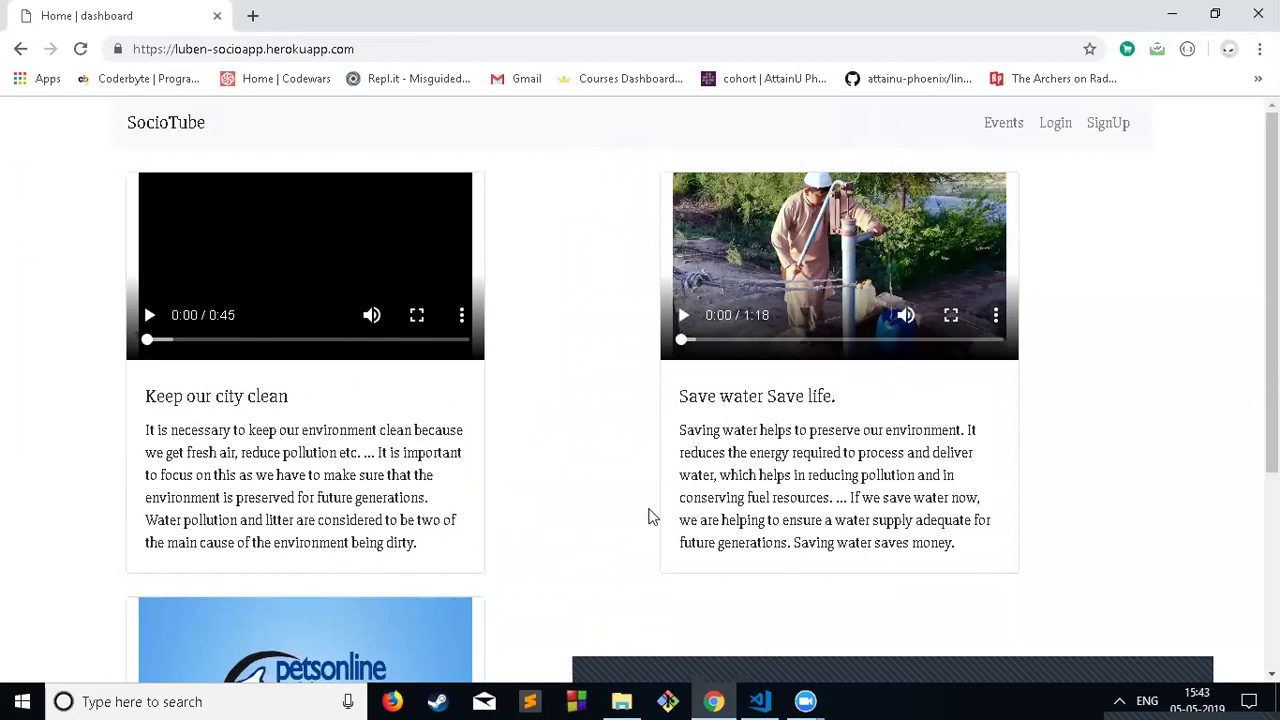
left_click(166, 122)
scroll(631, 256, "down", 3)
scroll(631, 269, "up", 3)
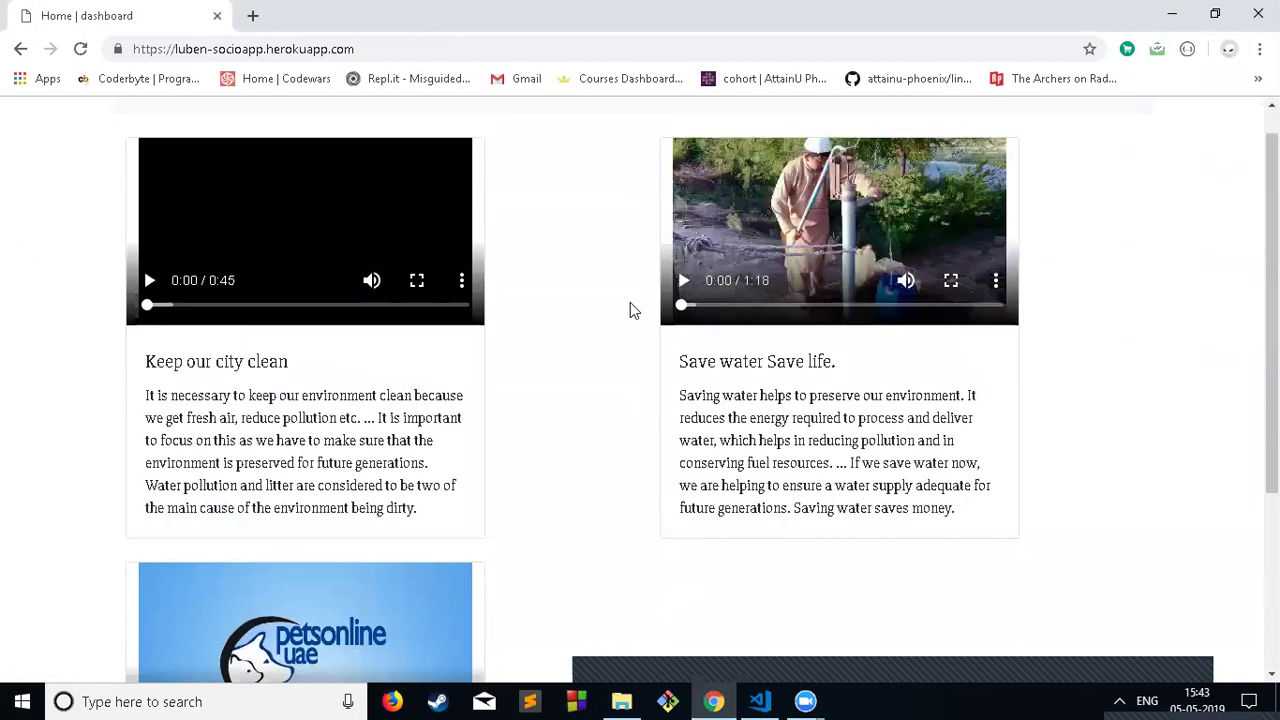
scroll(566, 314, "up", 1)
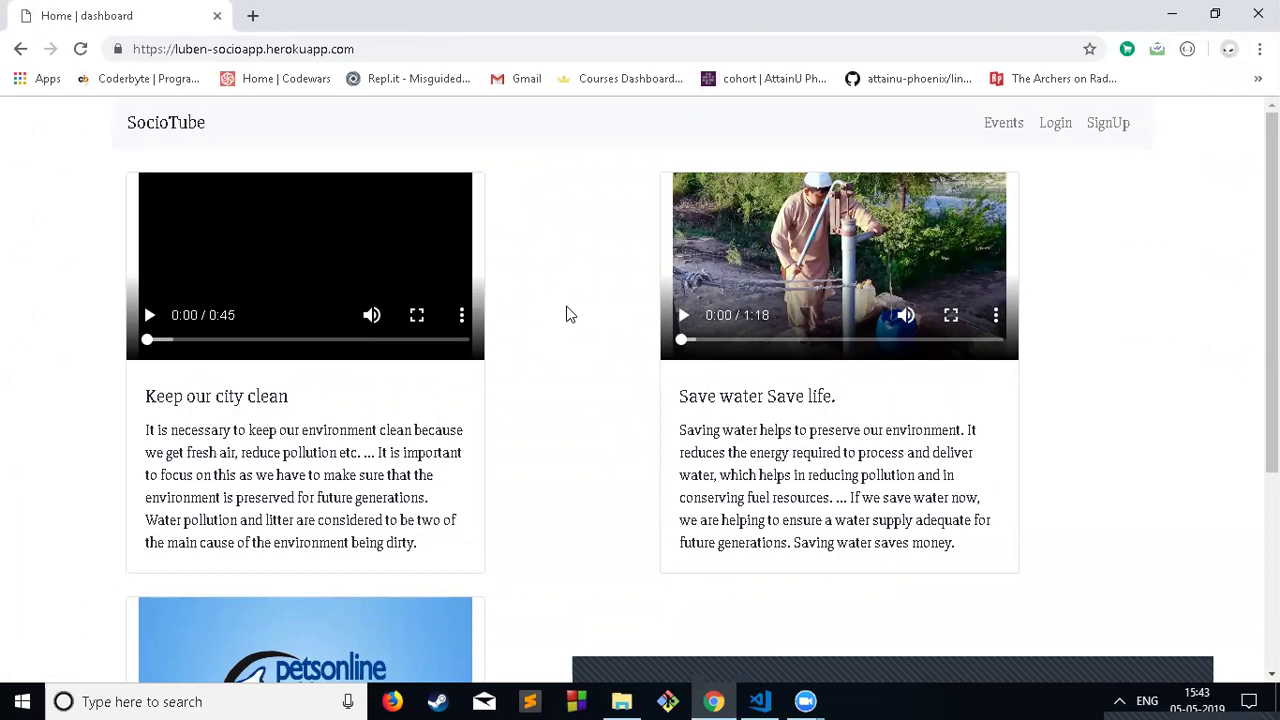
scroll(548, 290, "down", 2)
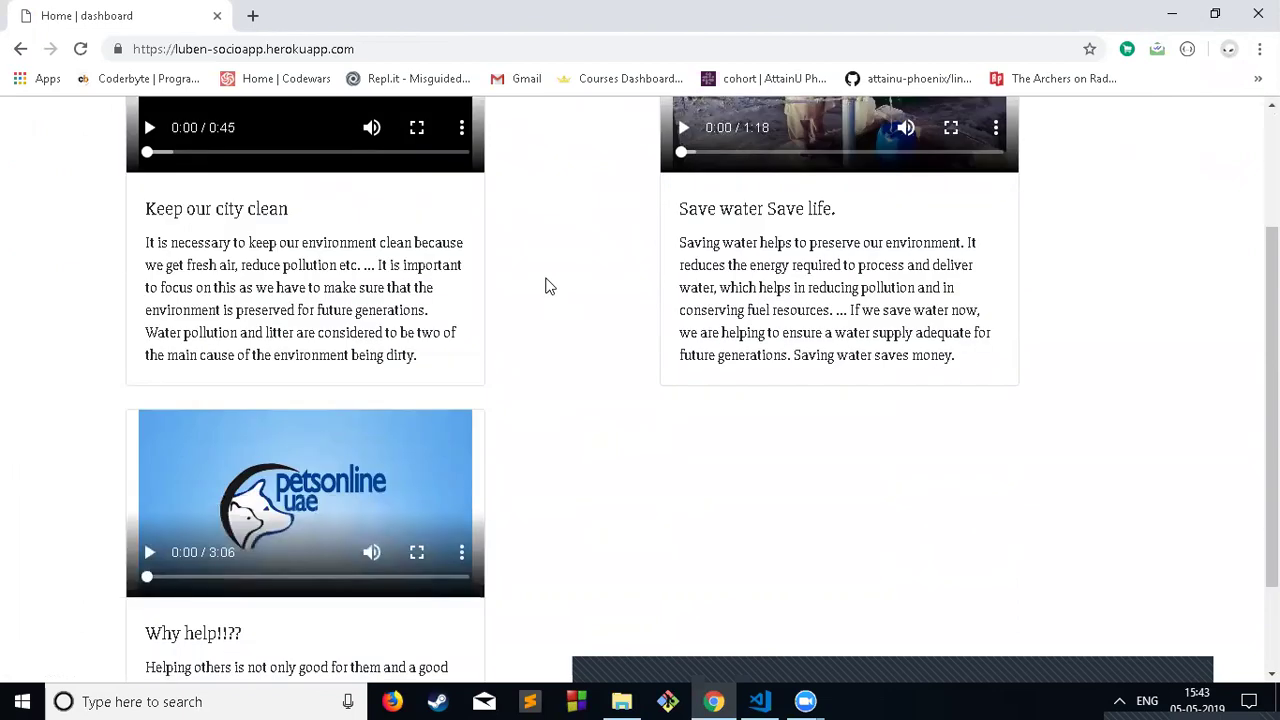
scroll(548, 286, "down", 1)
scroll(548, 287, "up", 3)
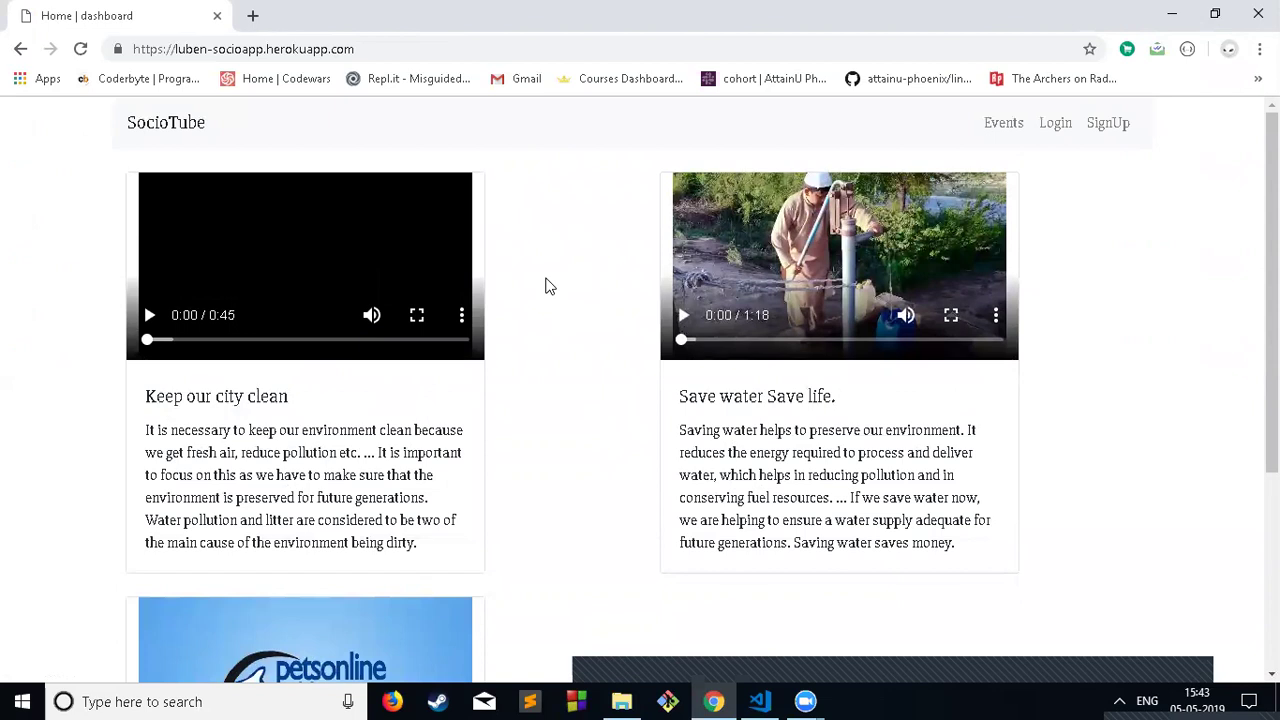
Step: Bring up VS Code and open app.js from the Explorer
left_click(760, 701)
scroll(550, 386, "up", 4)
scroll(1190, 548, "down", 3)
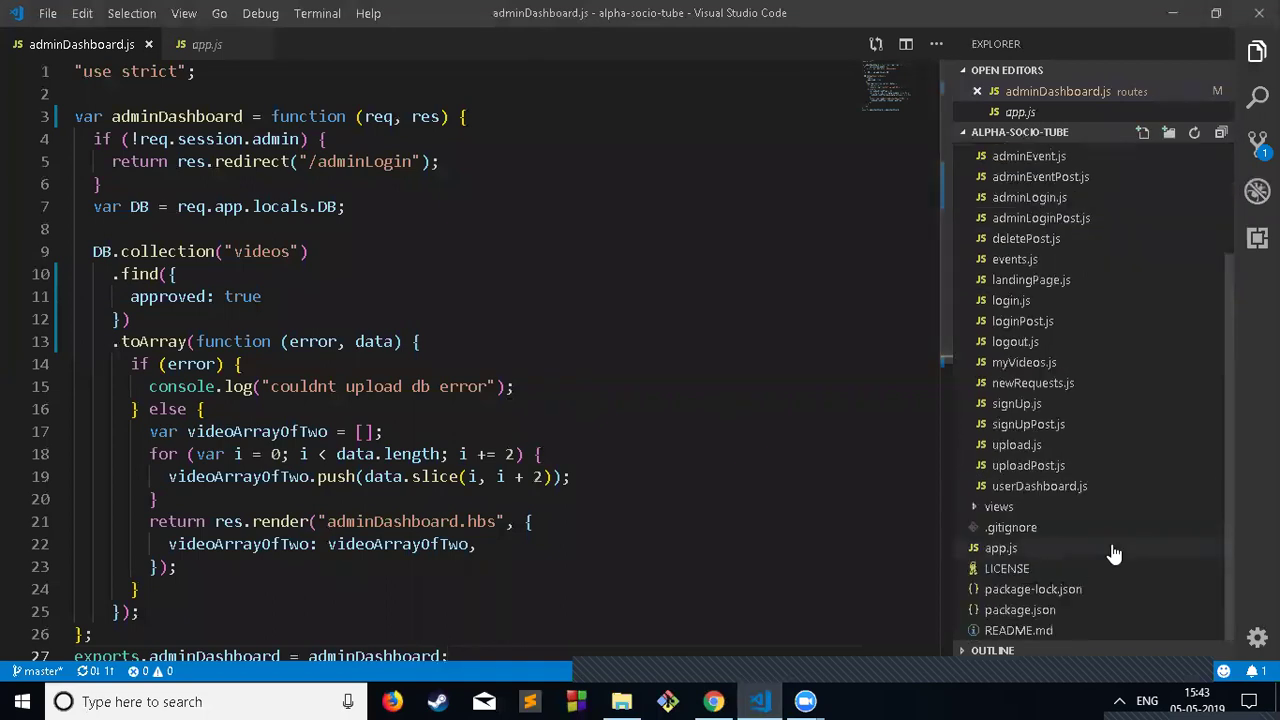
left_click(1020, 550)
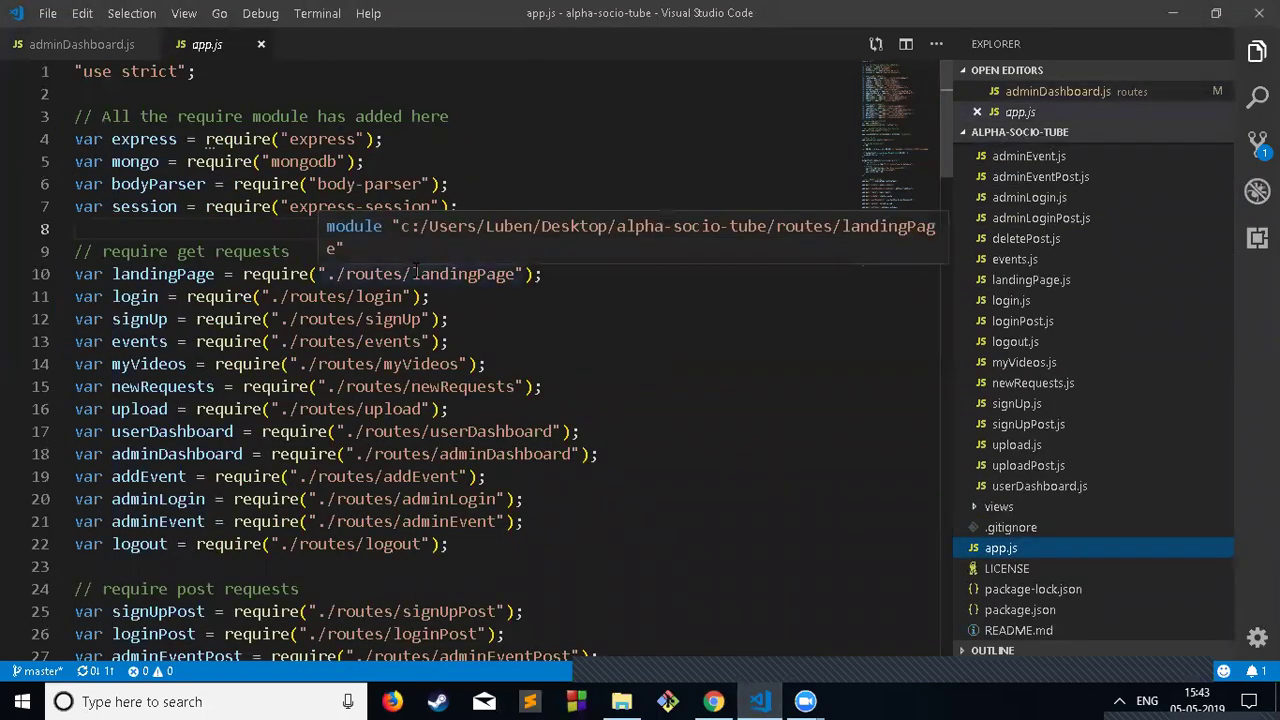
Step: Select the './routes/landingPage' require path on line 10, then minimize VS Code
left_click_drag(411, 274, 461, 276)
key("shift+alt+Right")
key("shift+alt+Right")
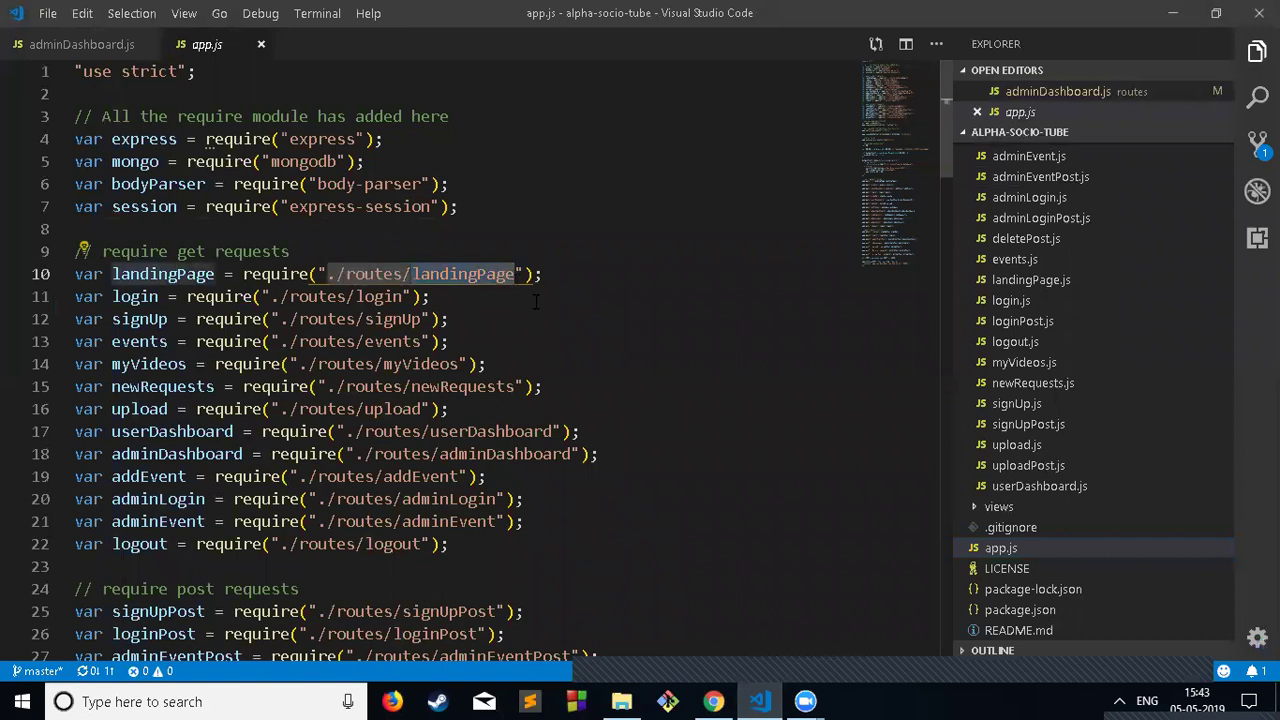
key("Down")
left_click(417, 274)
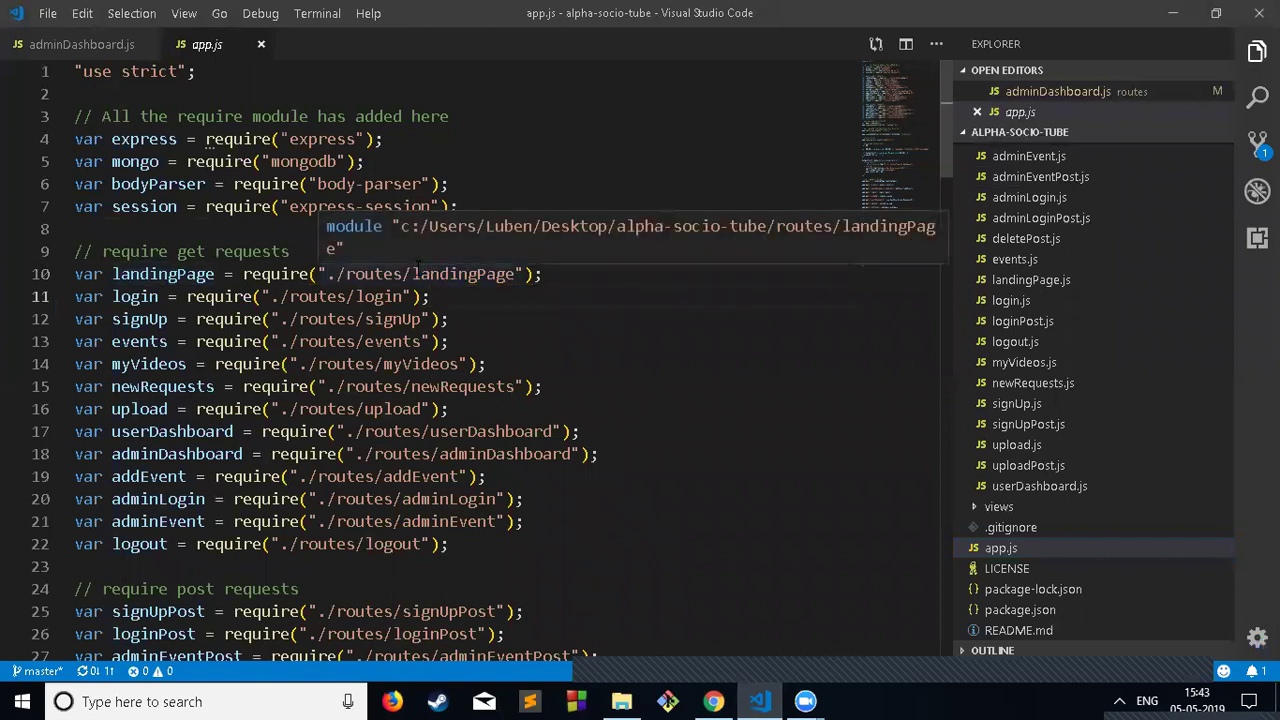
key("shift+alt+Right")
key("shift+alt+Right")
key("shift+alt+Left")
key("shift+alt+Left")
key("shift+alt+Right")
key("shift+alt+Right")
scroll(1086, 406, "up", 3)
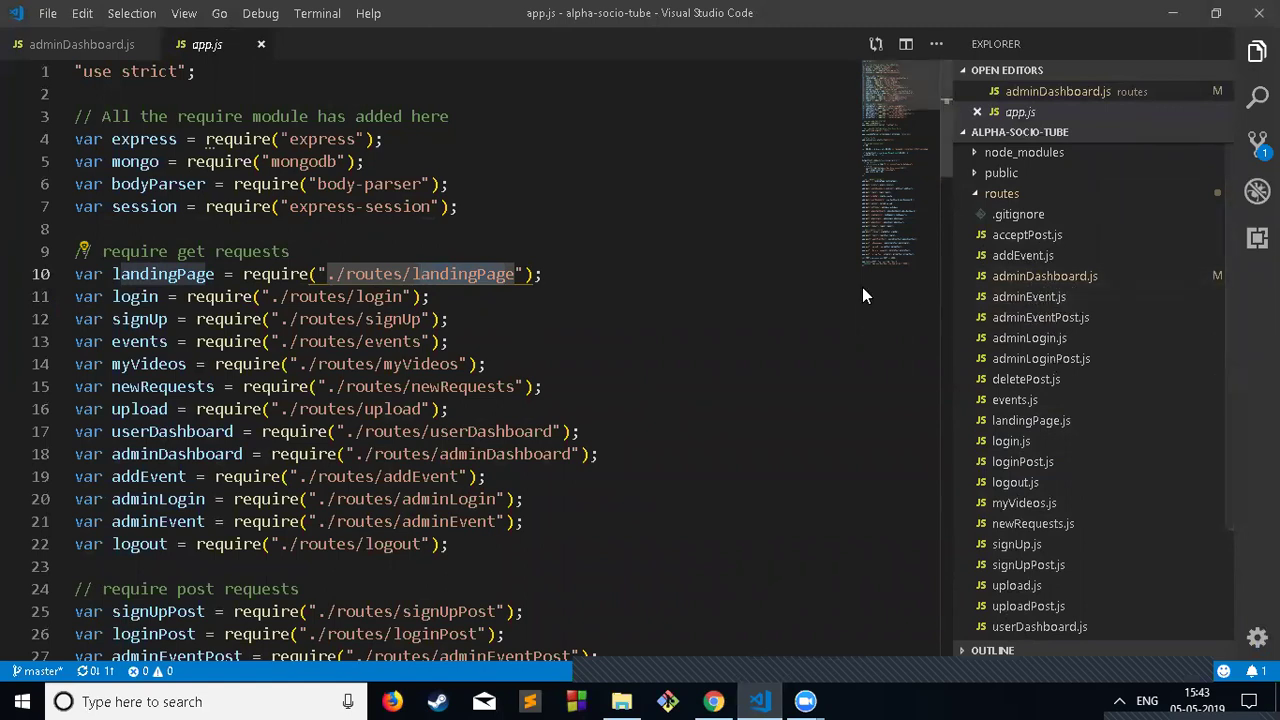
left_click(452, 341)
scroll(657, 371, "down", 2)
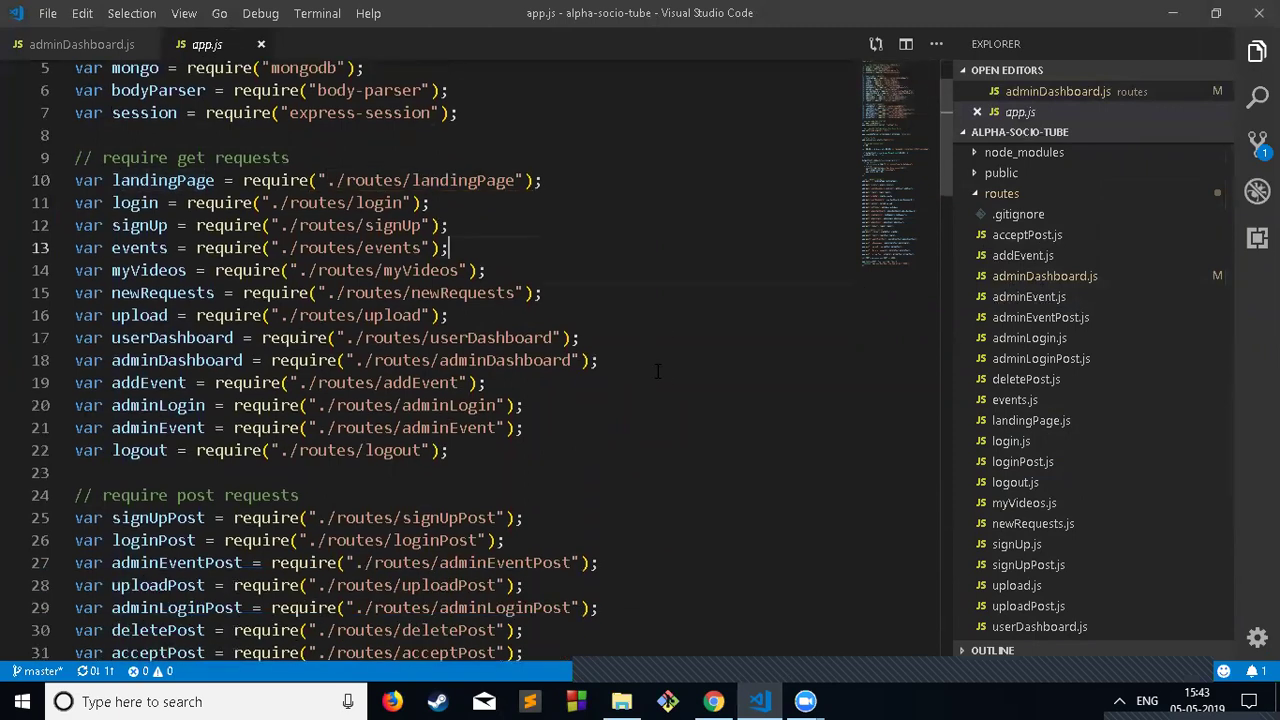
scroll(826, 329, "up", 2)
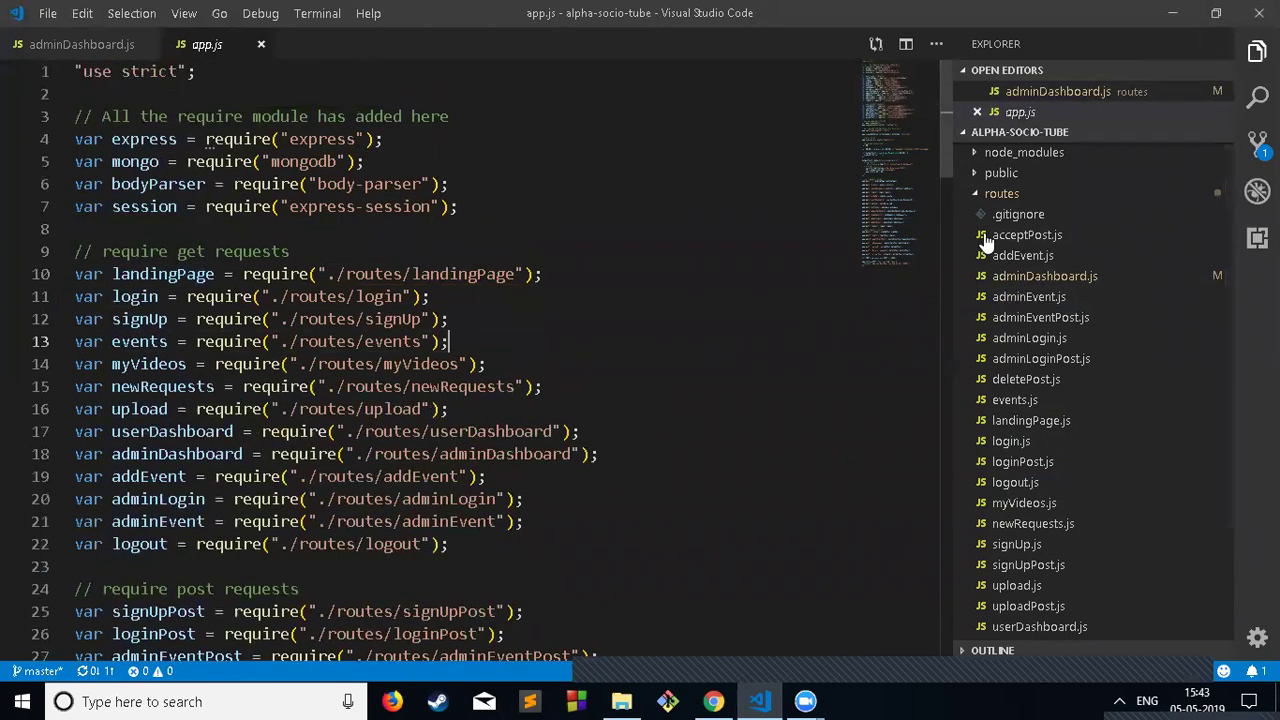
left_click(1173, 15)
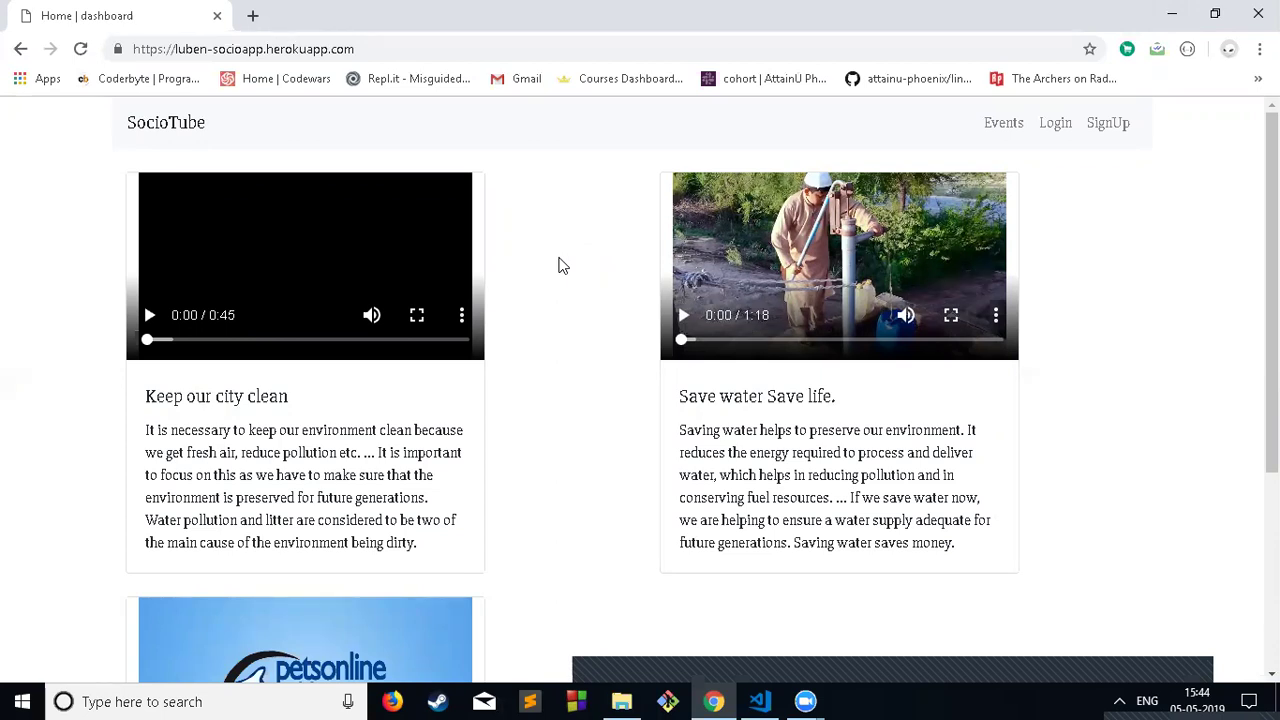
Step: Bring VS Code with app.js forward, then minimize it to view the dashboard page
mouse_move(760, 701)
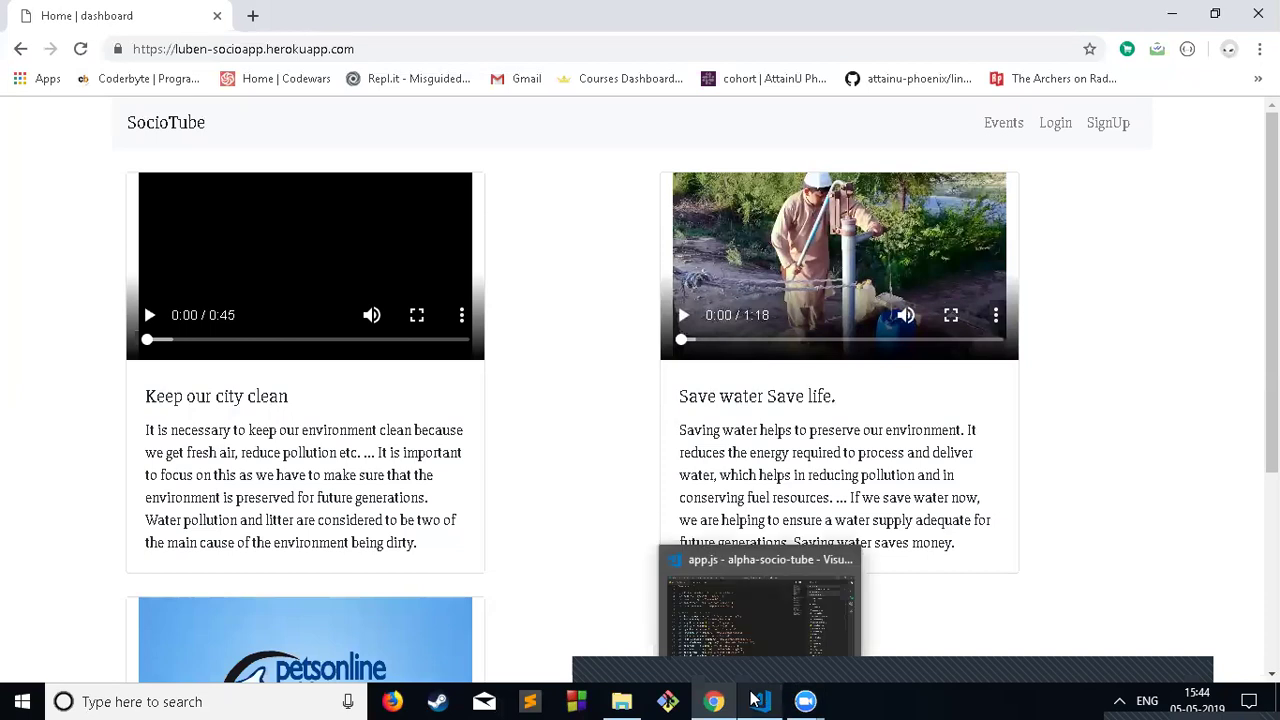
left_click(811, 555)
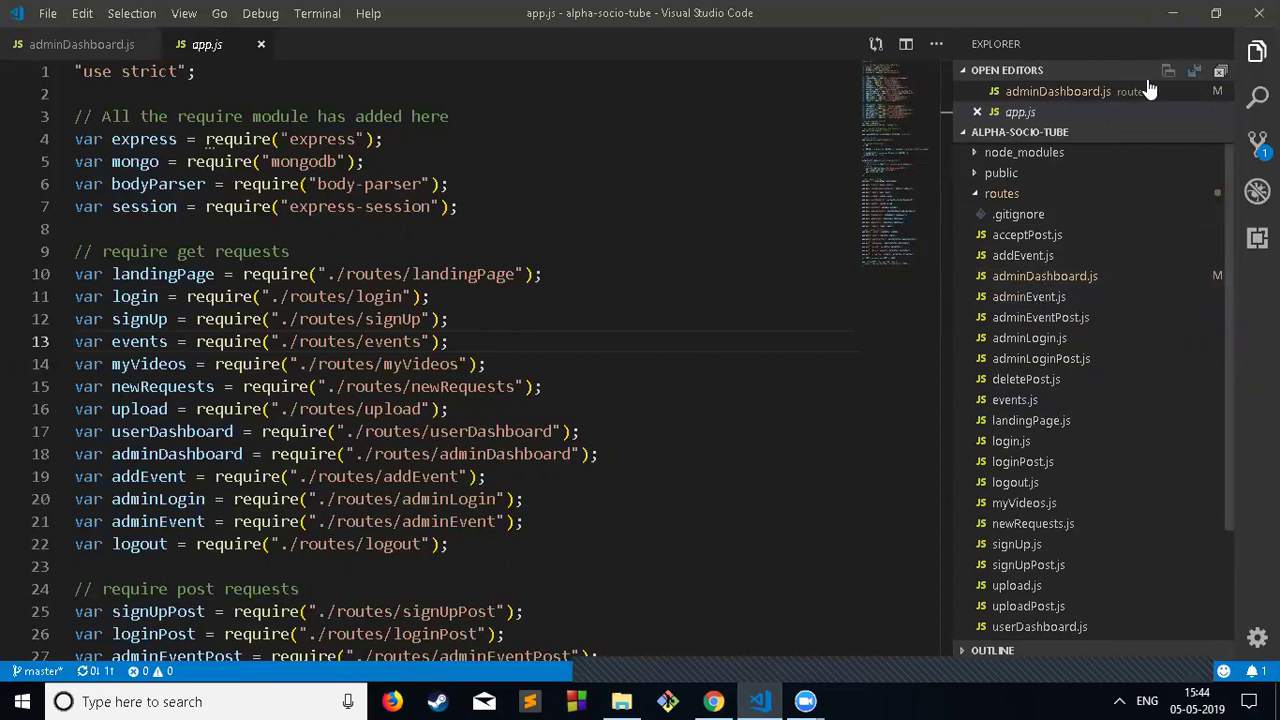
left_click(1160, 19)
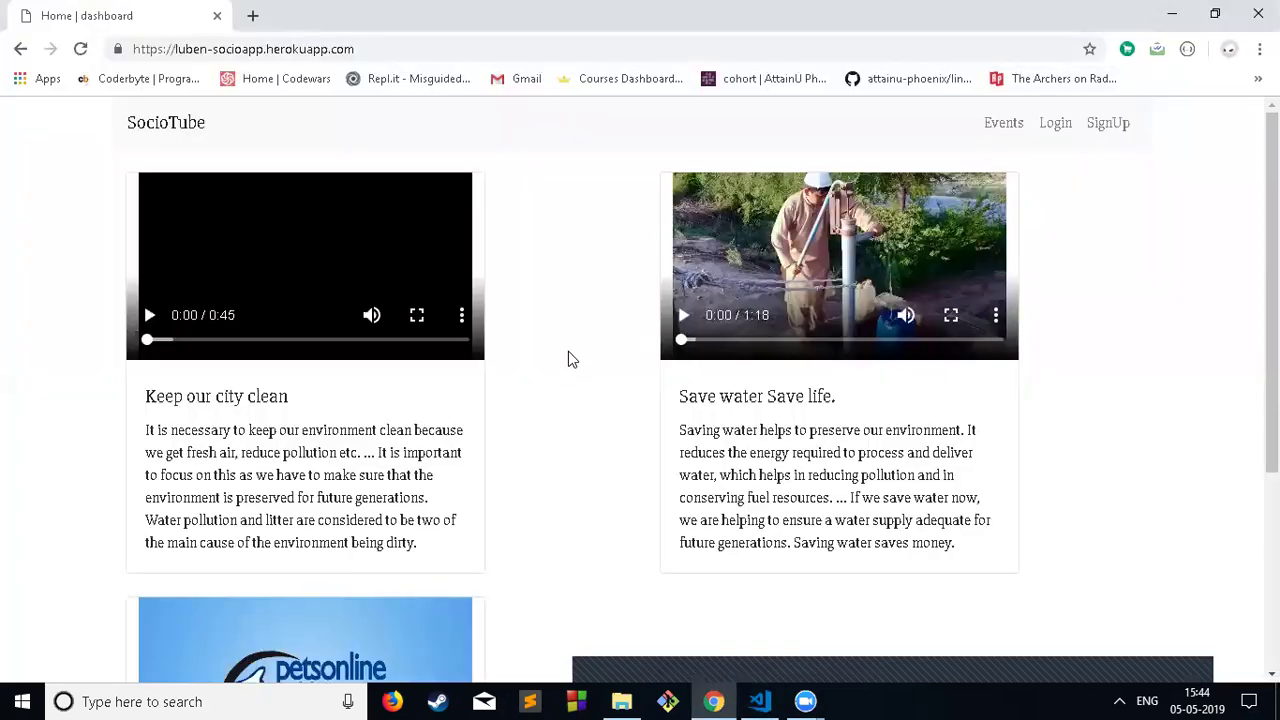
scroll(568, 351, "down", 3)
scroll(568, 351, "up", 3)
Step: Switch between VS Code and the SocioTube dashboard page in Chrome via the taskbar
left_click(760, 701)
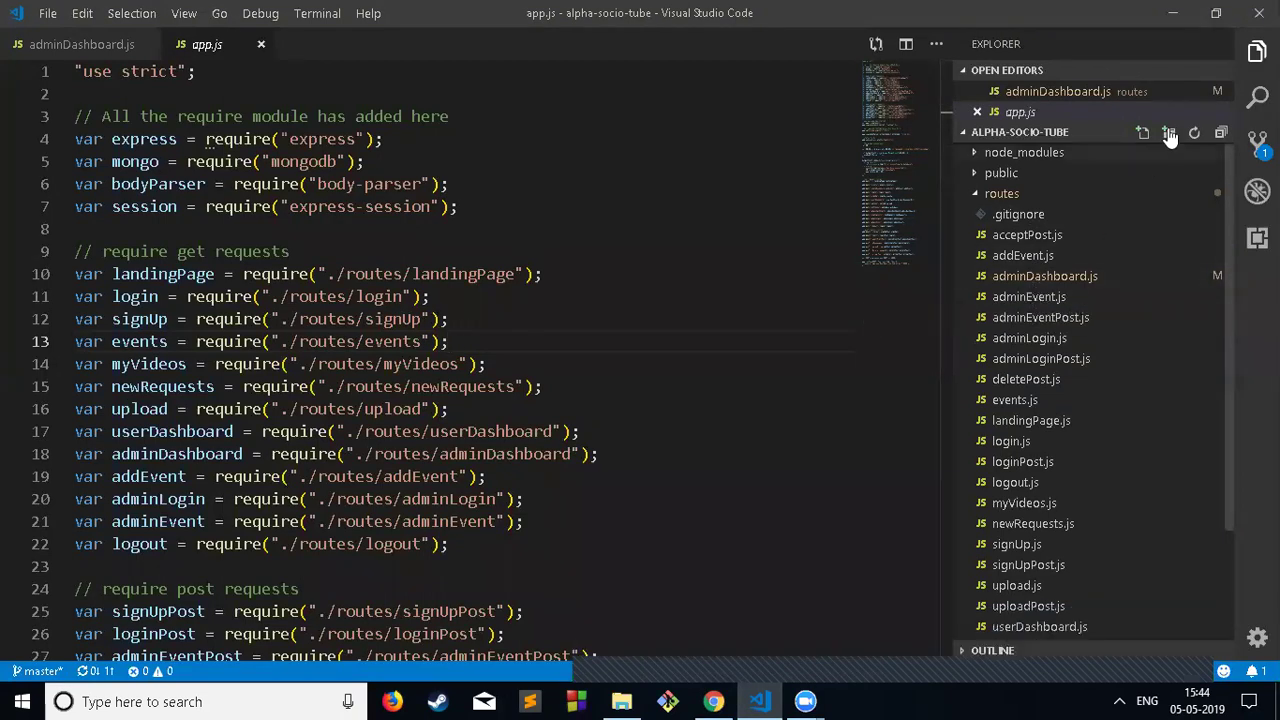
left_click(1174, 14)
scroll(594, 397, "down", 3)
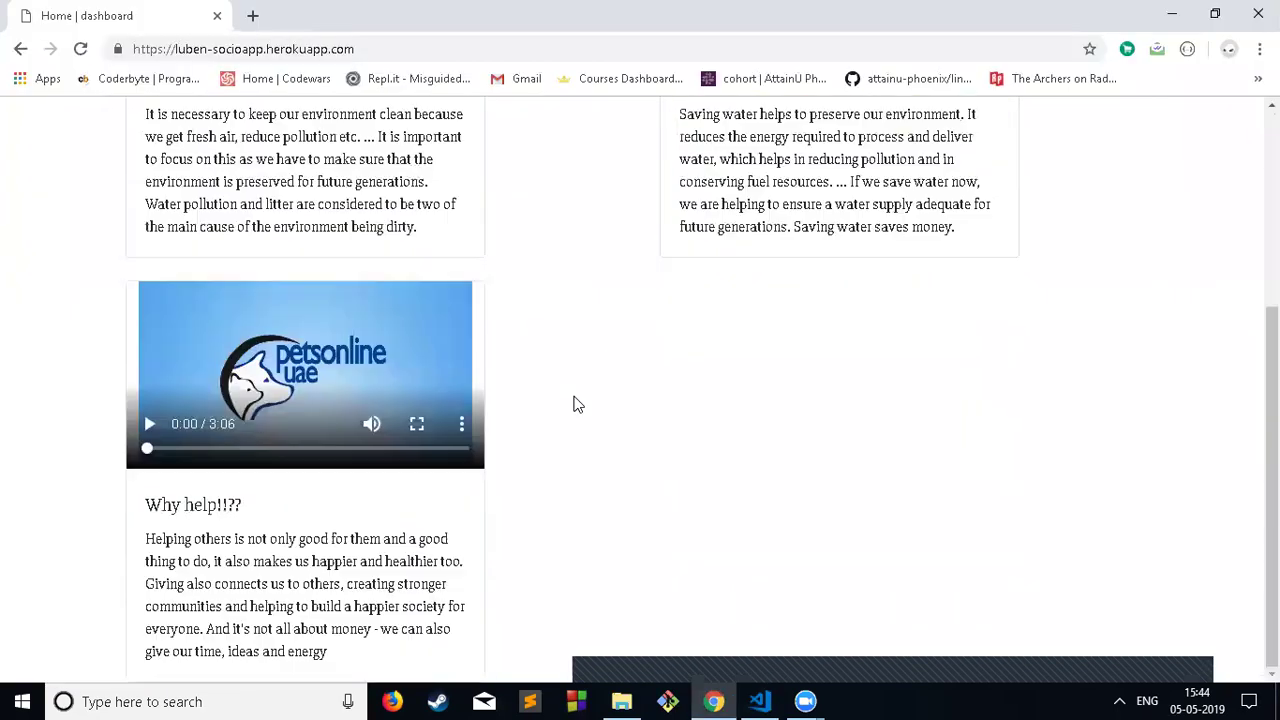
scroll(576, 403, "up", 3)
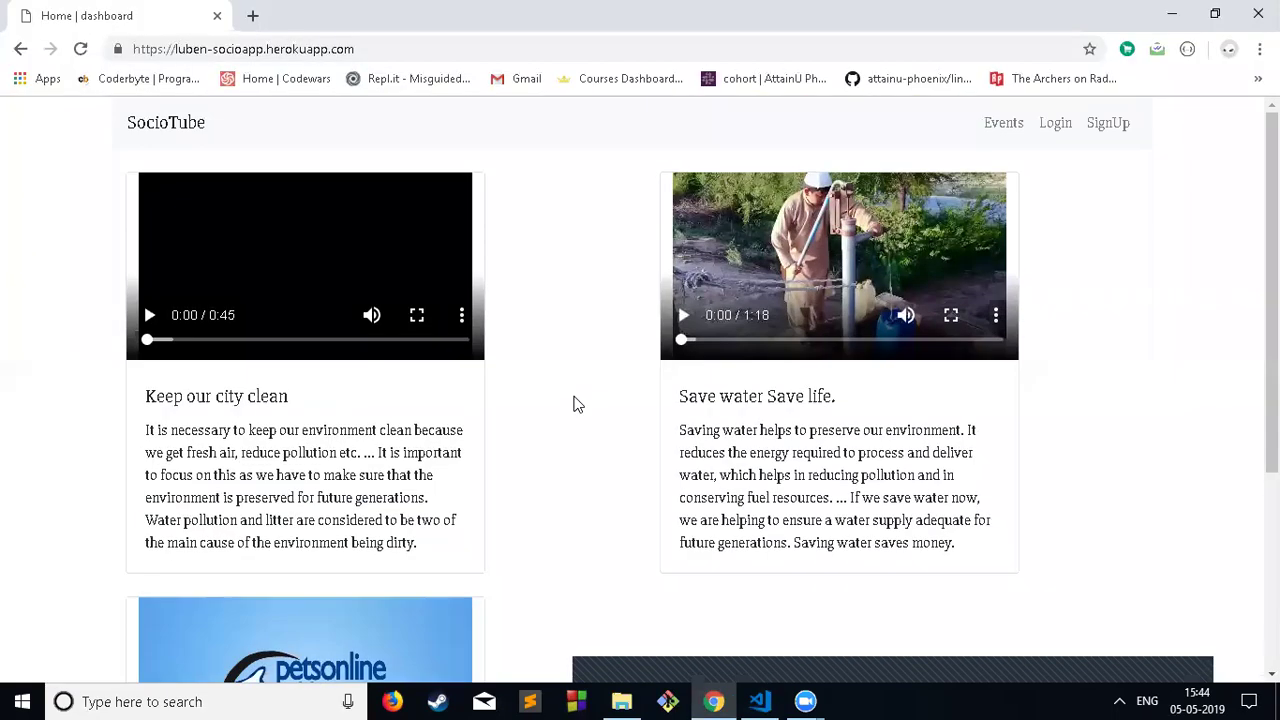
scroll(576, 404, "down", 3)
scroll(572, 405, "up", 1)
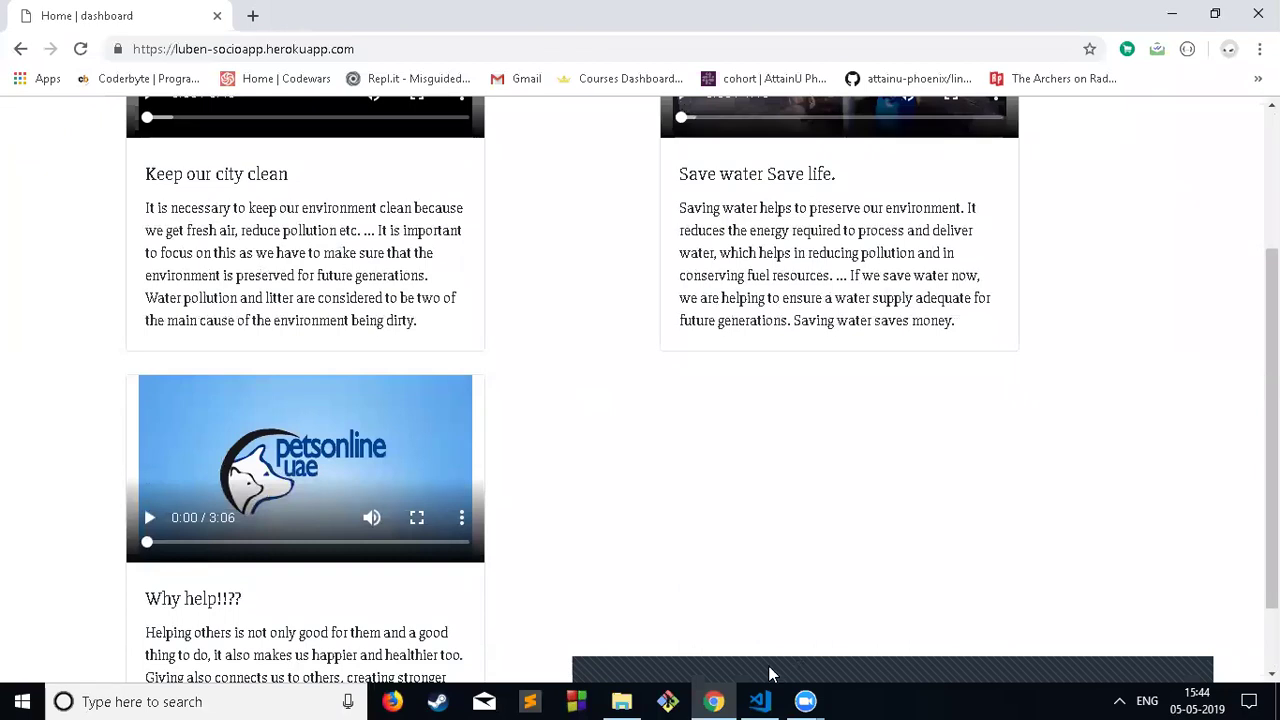
mouse_move(805, 701)
left_click(760, 701)
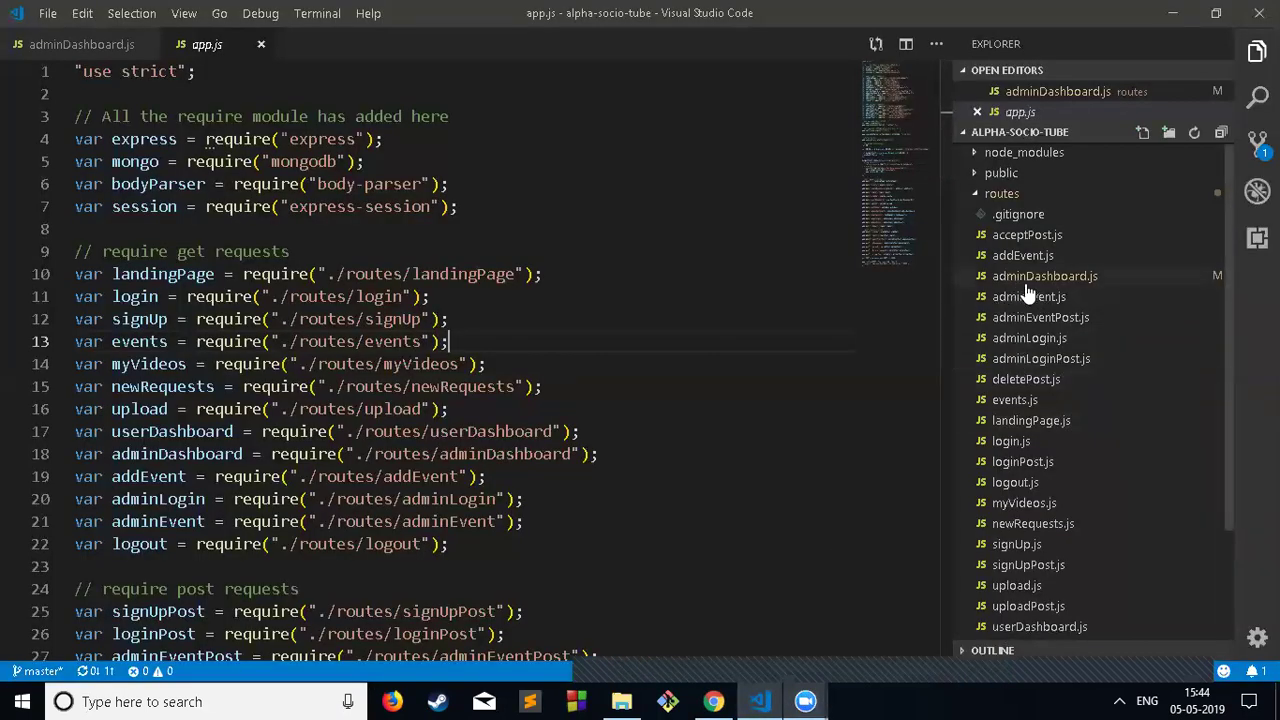
left_click(713, 701)
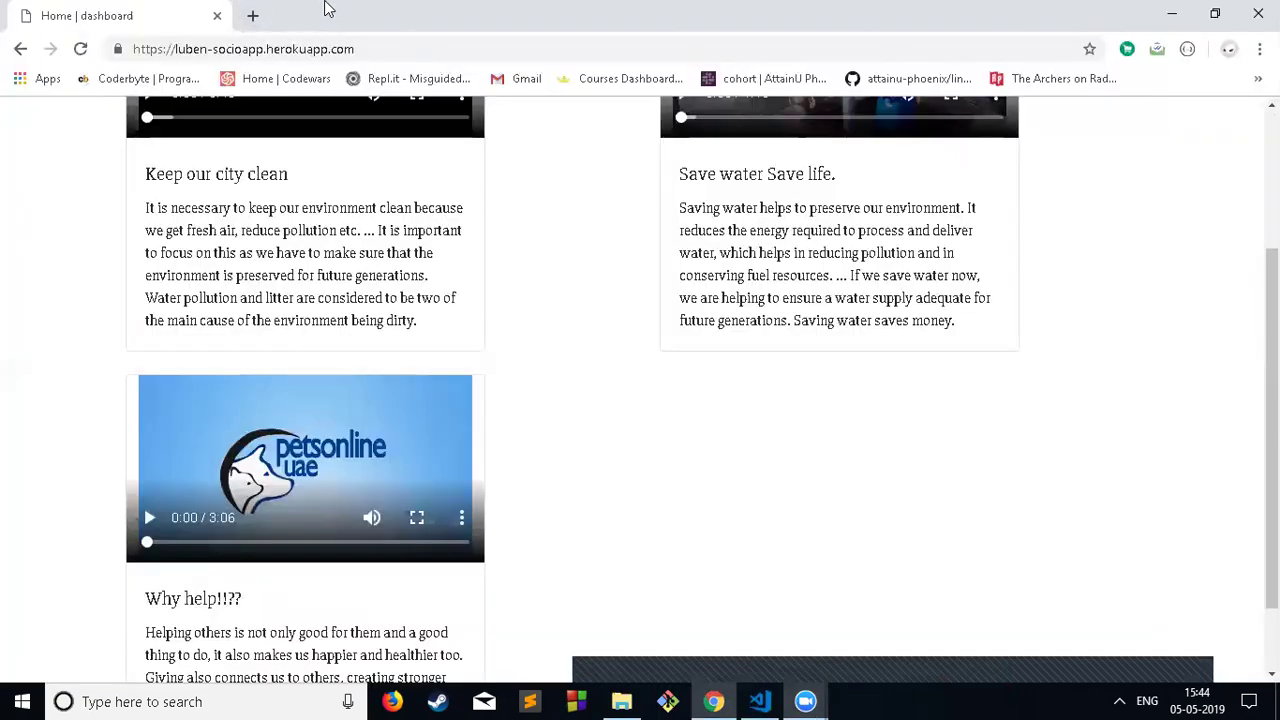
Step: Open a blank New Tab, then return to the Home | dashboard tab scrolled to the top
left_click(256, 17)
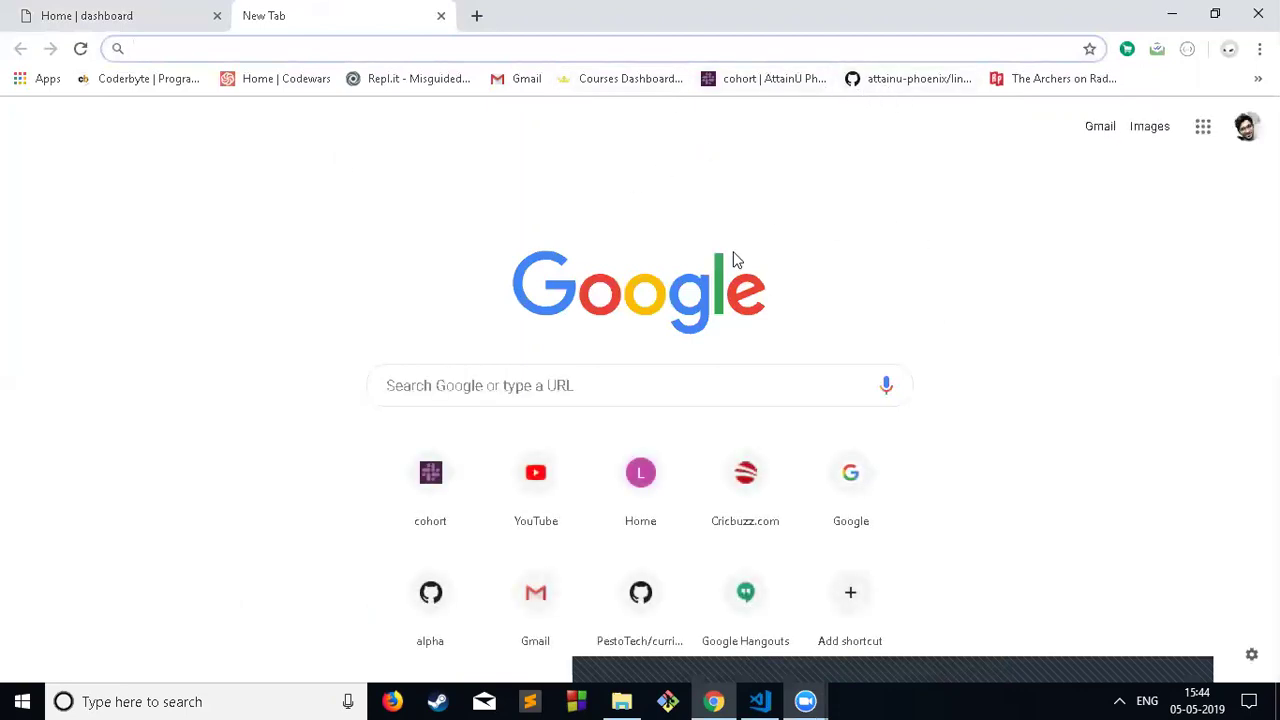
left_click(182, 8)
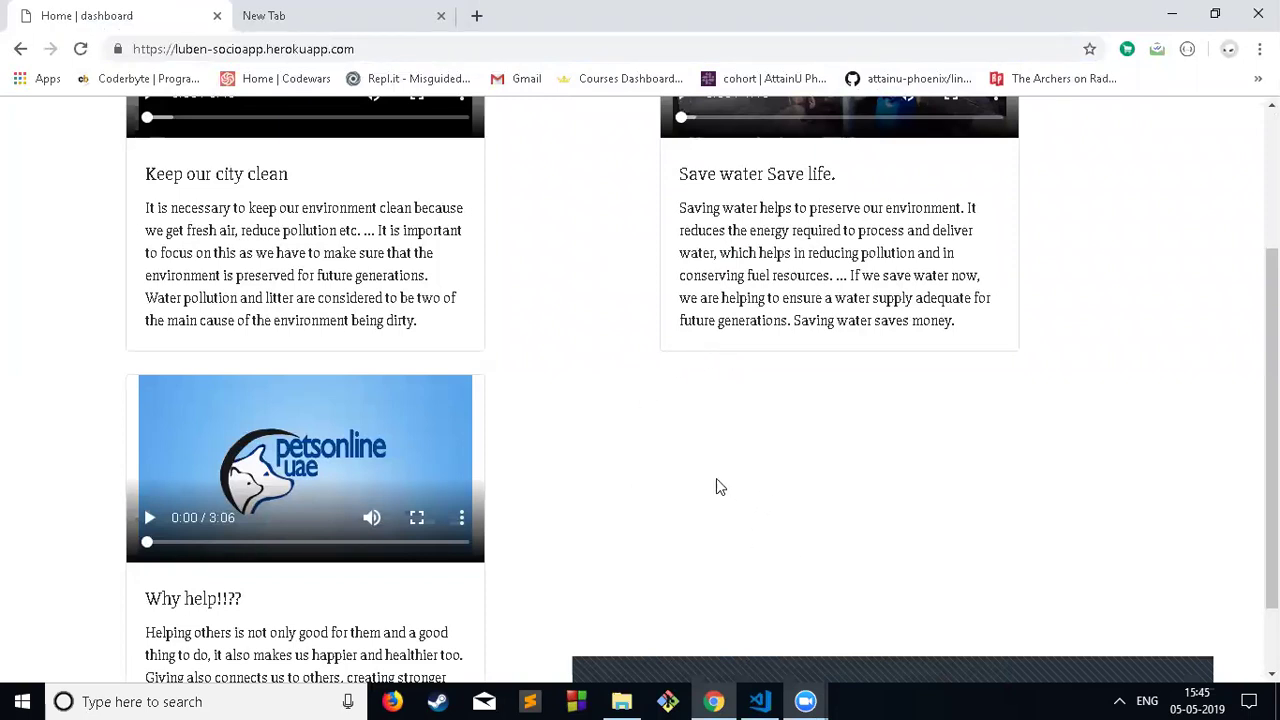
scroll(709, 480, "up", 3)
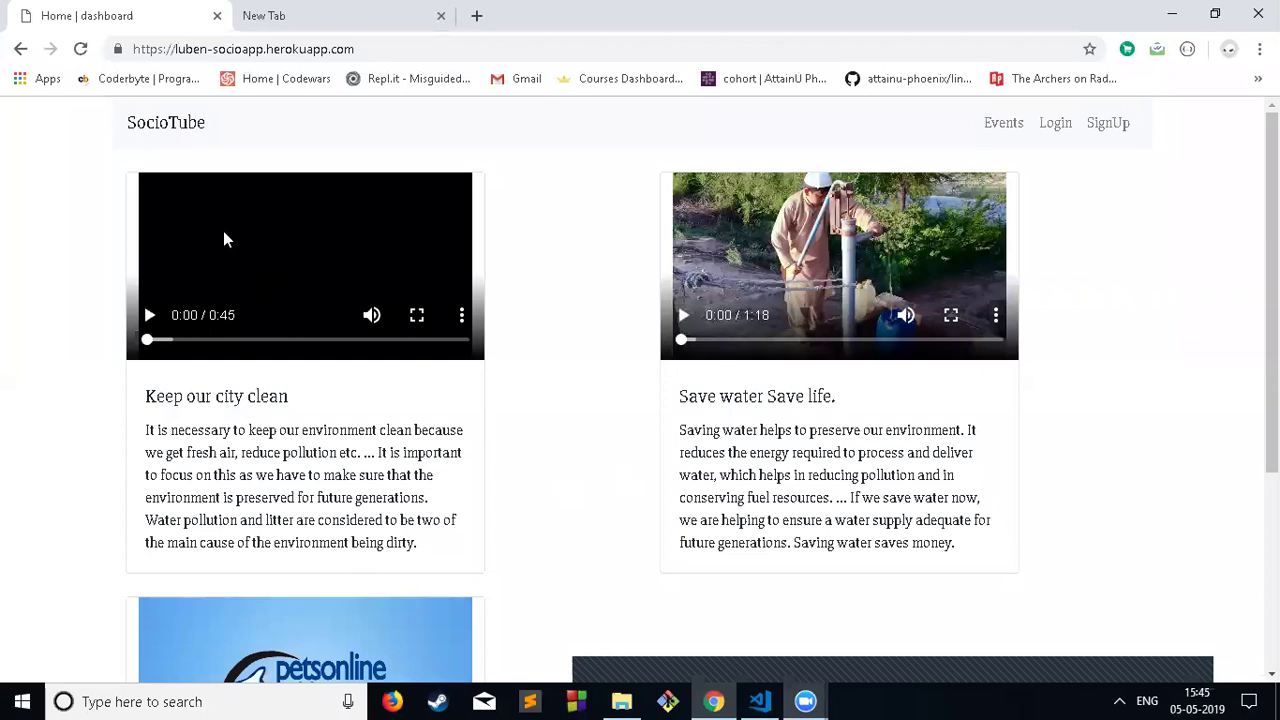